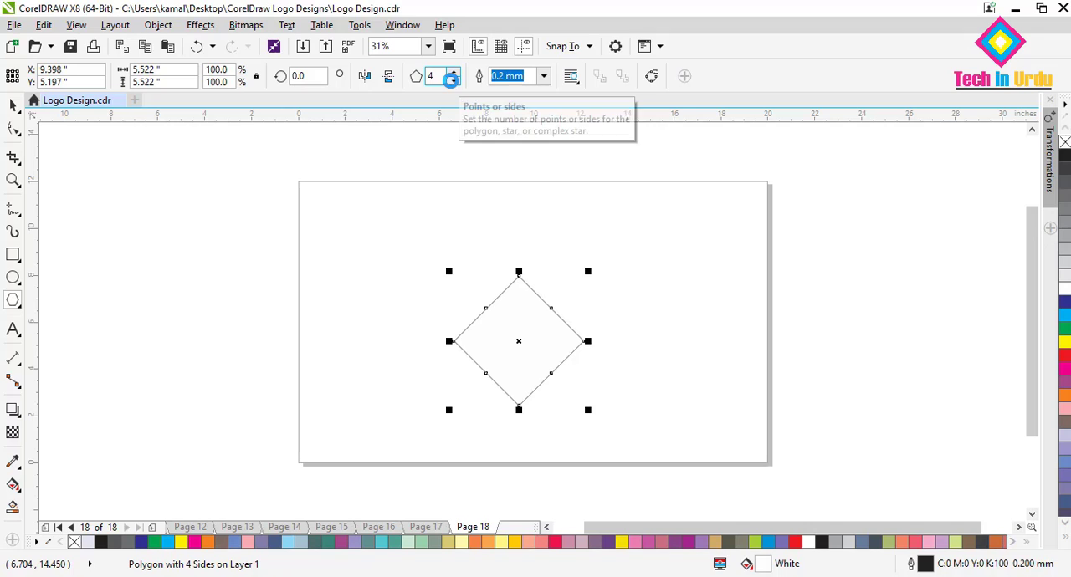
Reduce the polygon to three sides and enlarge the triangle to about 13 inches wide.
{"action": "left_click", "coordinate": [451, 80]}
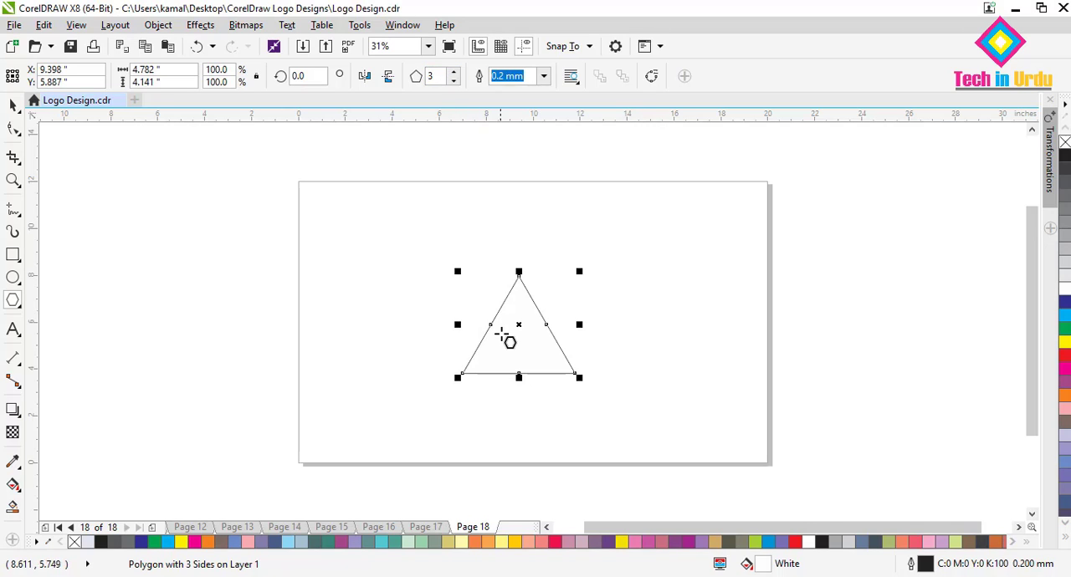
{"action": "left_click", "coordinate": [14, 106]}
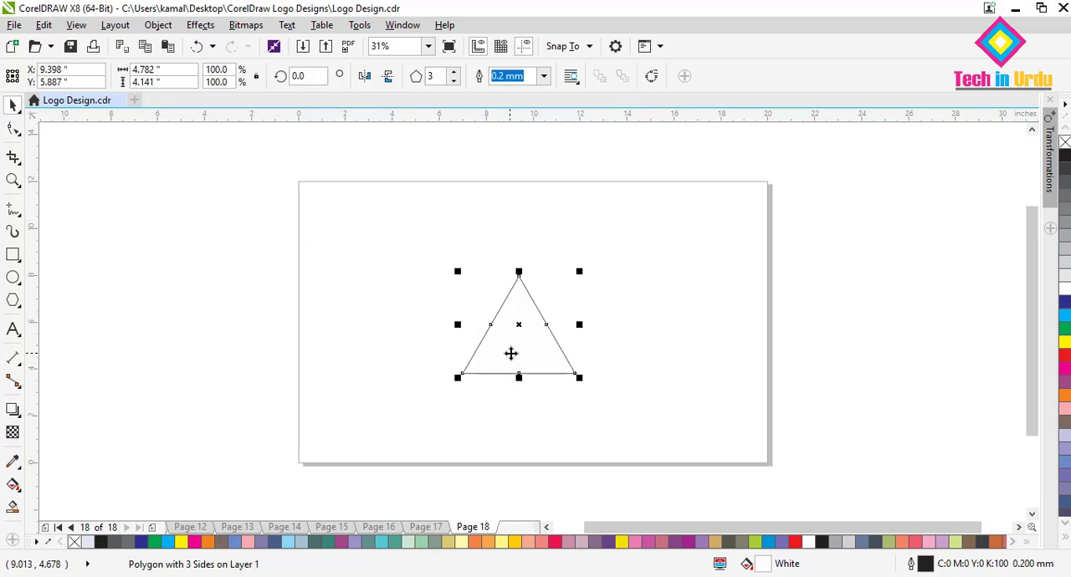
{"action": "left_click_drag", "start_coordinate": [511, 353], "coordinate": [456, 273]}
{"action": "left_click_drag", "start_coordinate": [525, 297], "coordinate": [659, 441]}
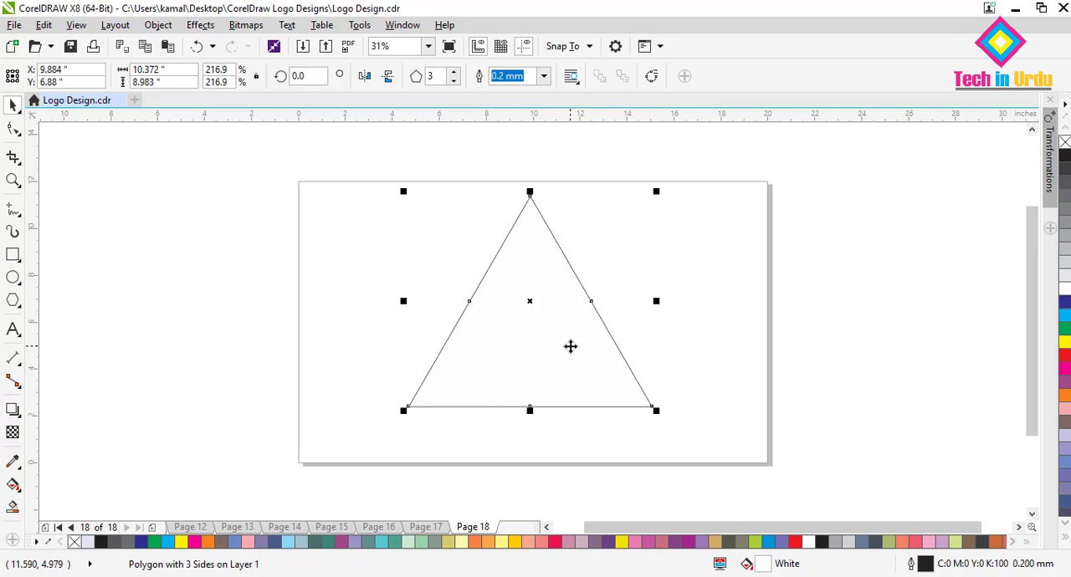
{"action": "left_click_drag", "start_coordinate": [571, 346], "coordinate": [564, 366]}
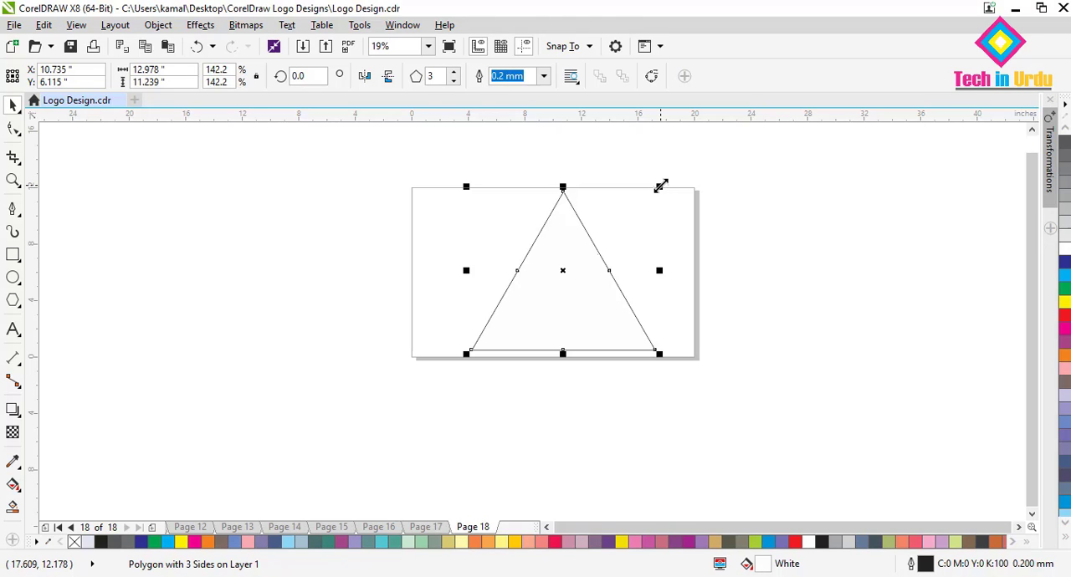
Shrink the triangle to about 4.7 by 4.1 inches and move it into the lower-left part of the page.
{"action": "left_click_drag", "start_coordinate": [661, 186], "coordinate": [544, 274]}
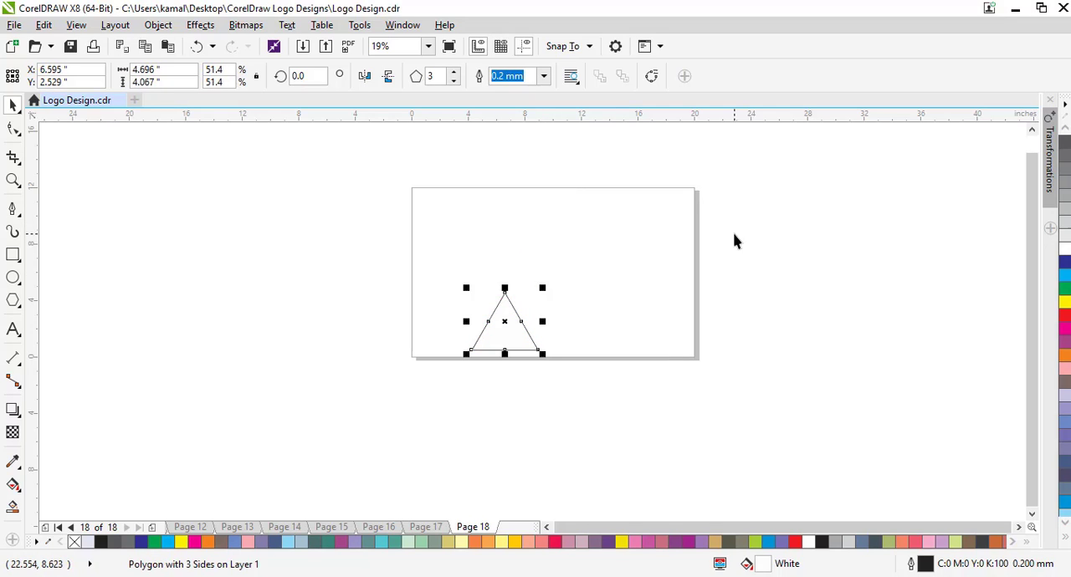
{"action": "left_click_drag", "start_coordinate": [505, 336], "coordinate": [521, 336]}
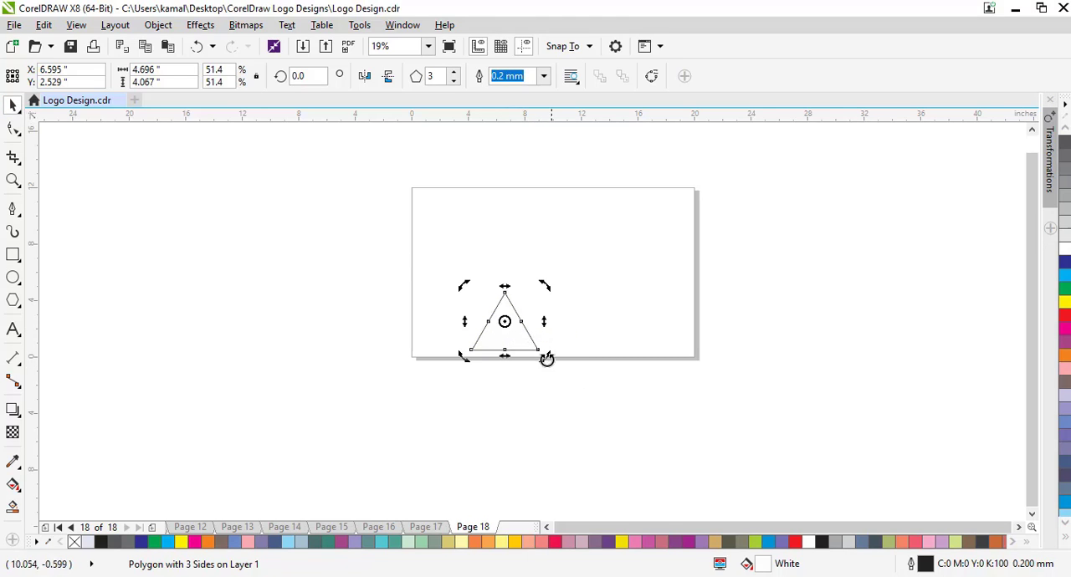
{"action": "left_click", "coordinate": [519, 343]}
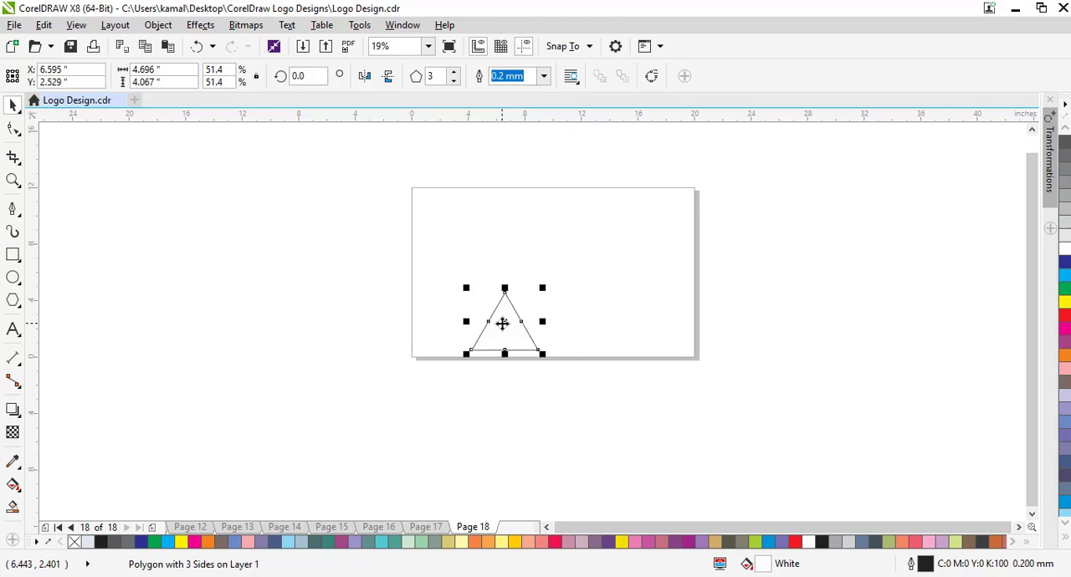
{"action": "mouse_move", "coordinate": [502, 323]}
{"action": "left_mouse_down"}
{"action": "mouse_move", "coordinate": [504, 333]}
{"action": "mouse_move", "coordinate": [497, 306]}
{"action": "left_mouse_up"}
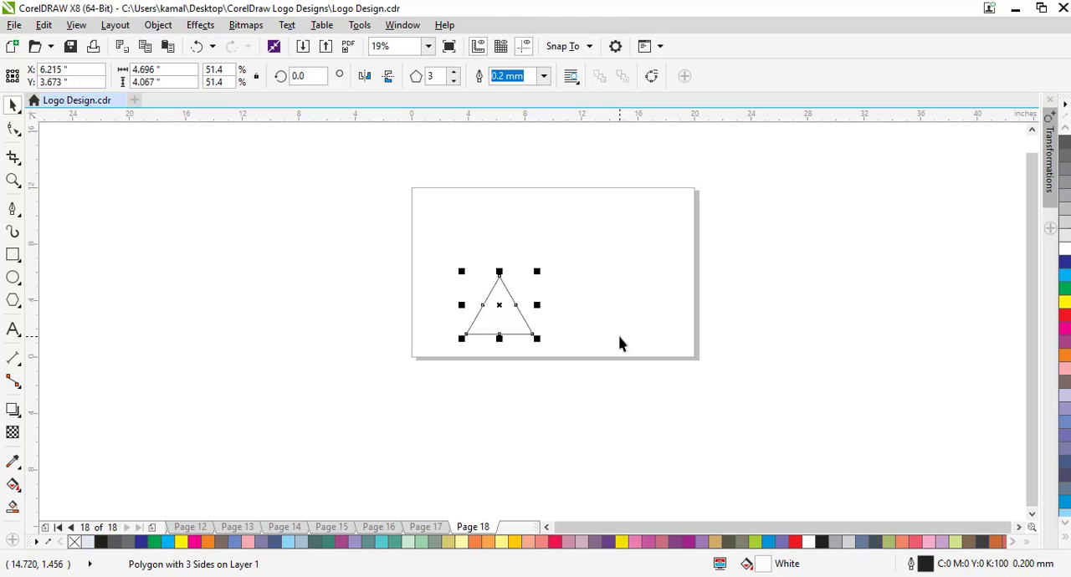
Add a vertically mirrored copy and an upright copy of the triangle, snapping them edge to edge in a row.
{"action": "left_click", "coordinate": [389, 78]}
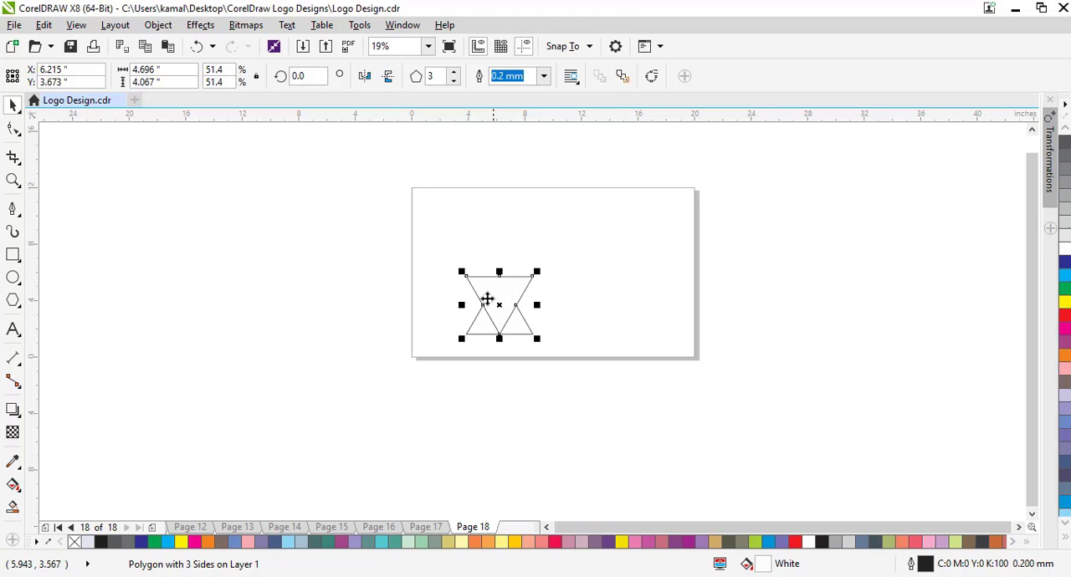
{"action": "left_click_drag", "start_coordinate": [464, 276], "coordinate": [502, 280]}
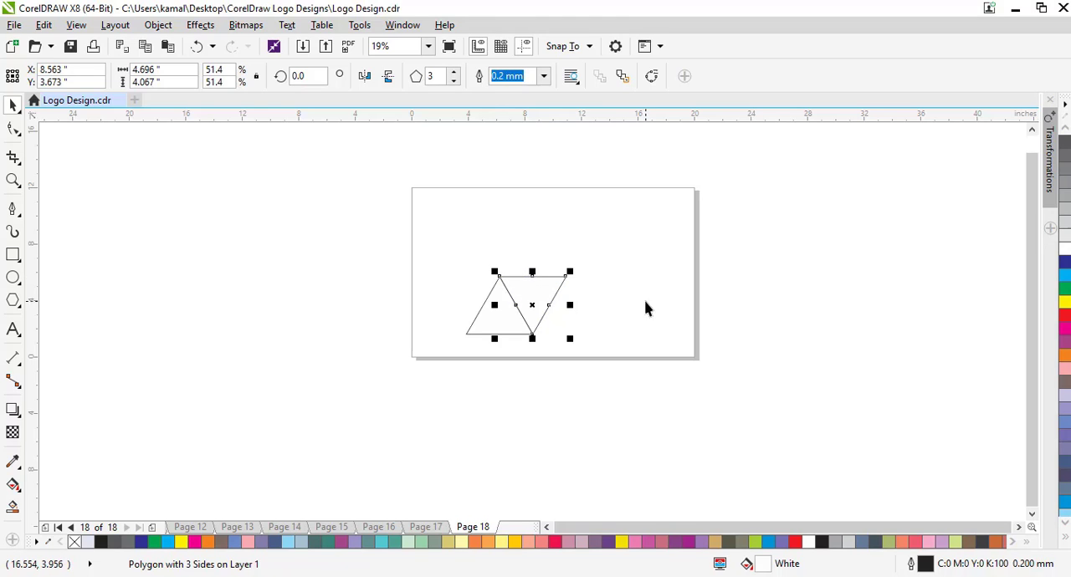
{"action": "left_click", "coordinate": [388, 77]}
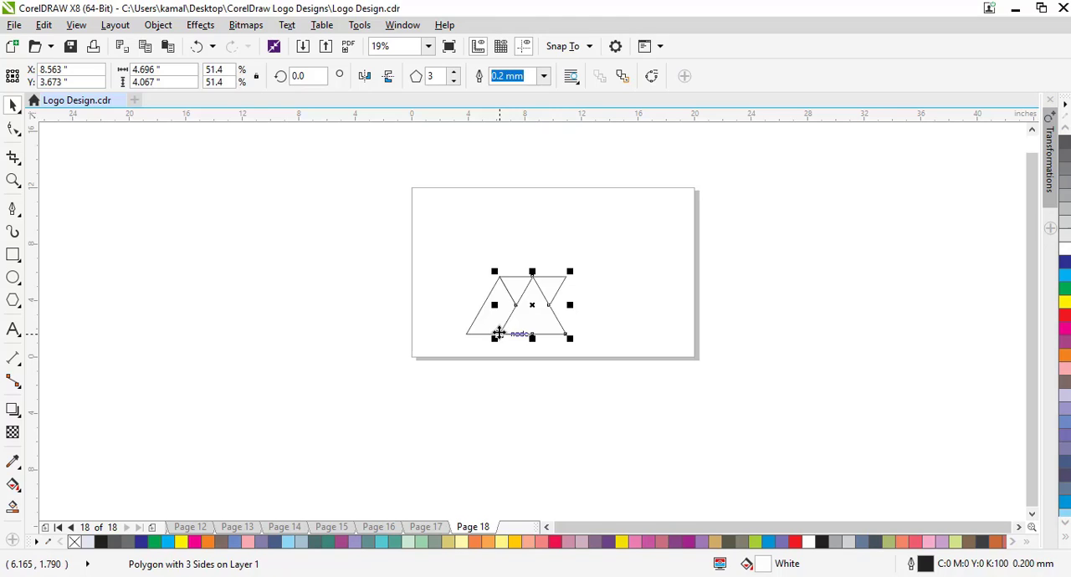
{"action": "left_click", "coordinate": [533, 273]}
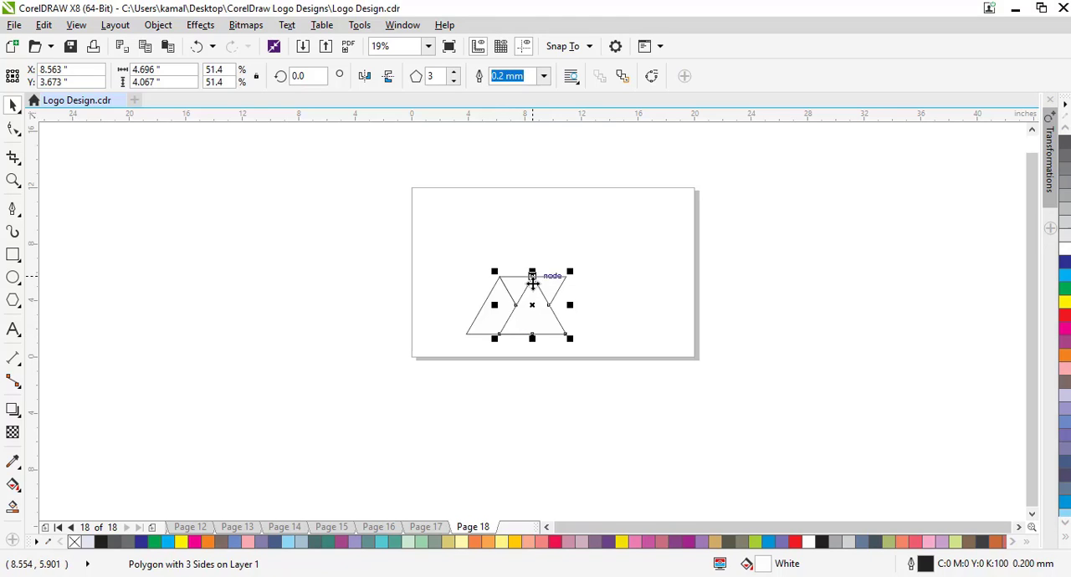
{"action": "left_click_drag", "start_coordinate": [532, 276], "coordinate": [566, 282]}
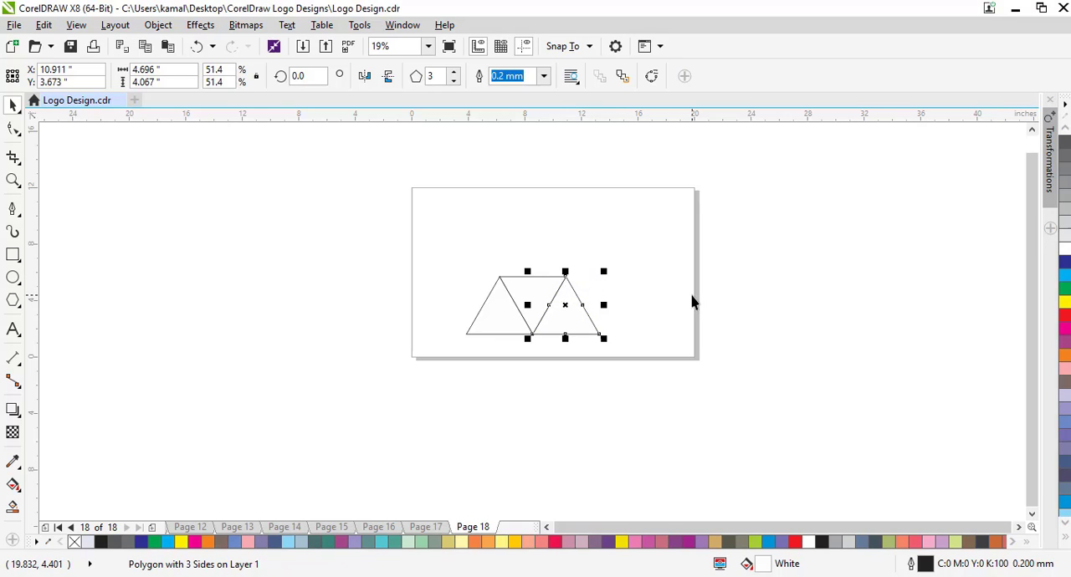
Extend the row with another inverted and another upright triangle copy, making five adjoining triangles.
{"action": "left_click", "coordinate": [387, 85]}
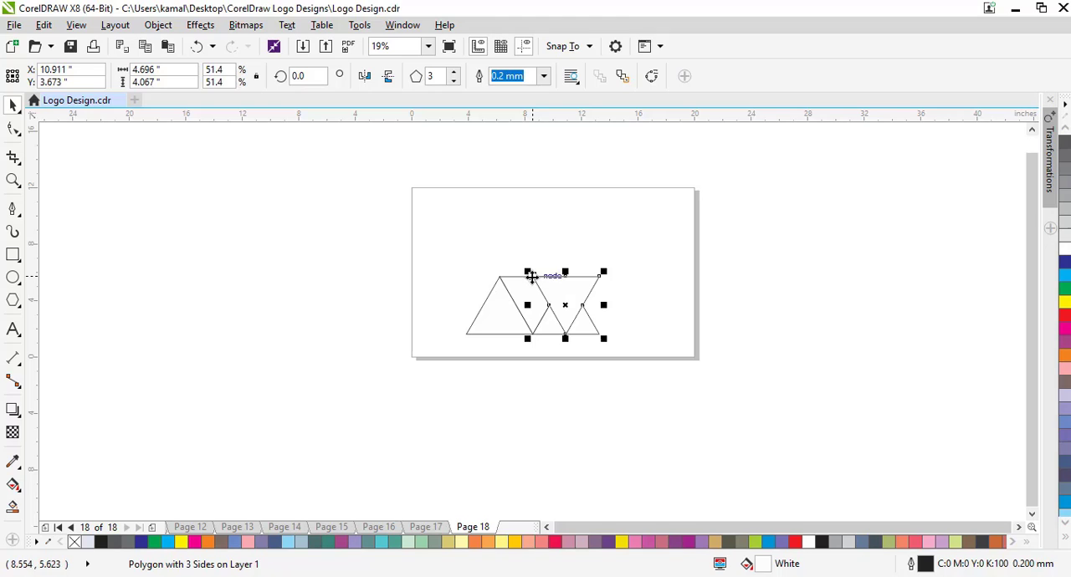
{"action": "left_click_drag", "start_coordinate": [530, 275], "coordinate": [568, 279]}
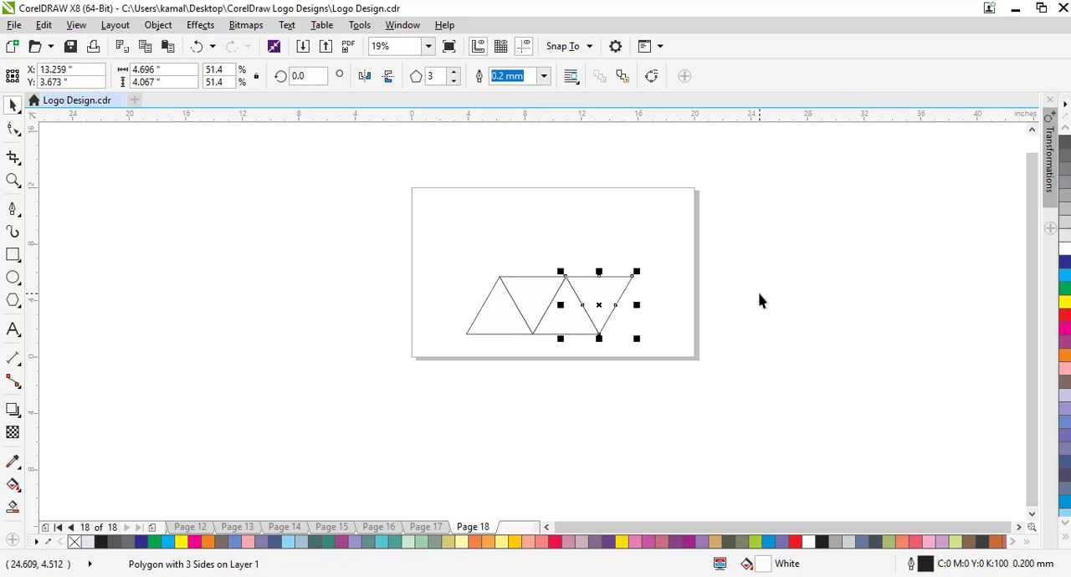
{"action": "left_click", "coordinate": [388, 76]}
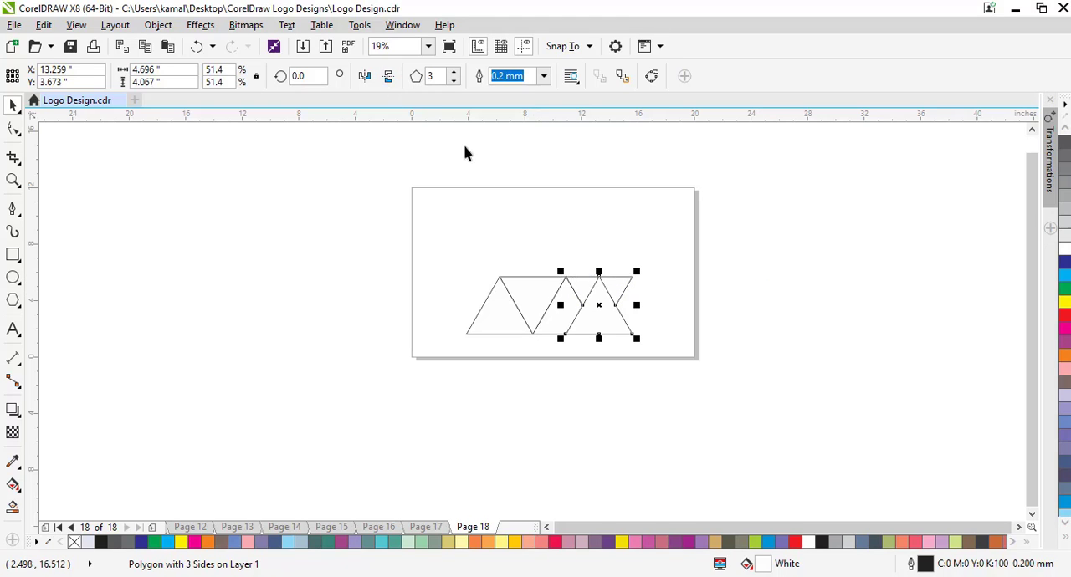
{"action": "left_click_drag", "start_coordinate": [599, 277], "coordinate": [632, 276]}
{"action": "left_click", "coordinate": [752, 299]}
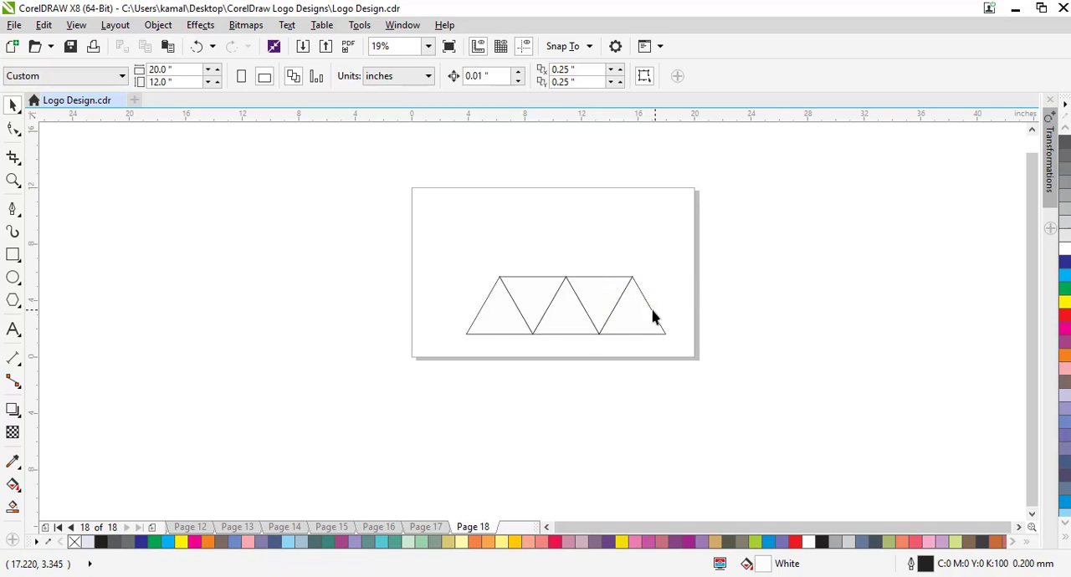
Place an upright copy of the row's second triangle directly above it and make a vertically mirrored copy of that one.
{"action": "left_click", "coordinate": [532, 301]}
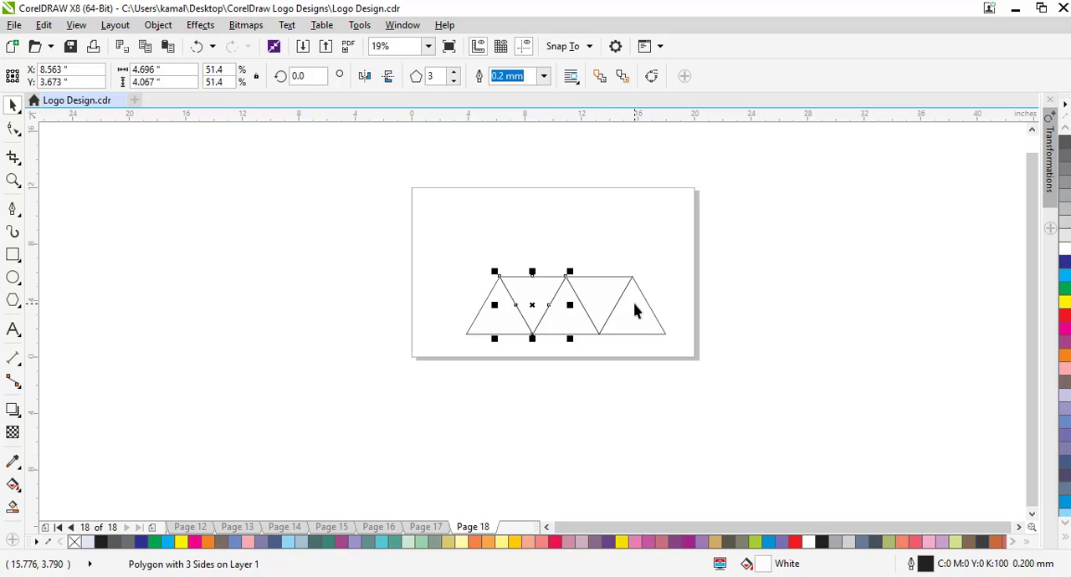
{"action": "left_click", "coordinate": [387, 76]}
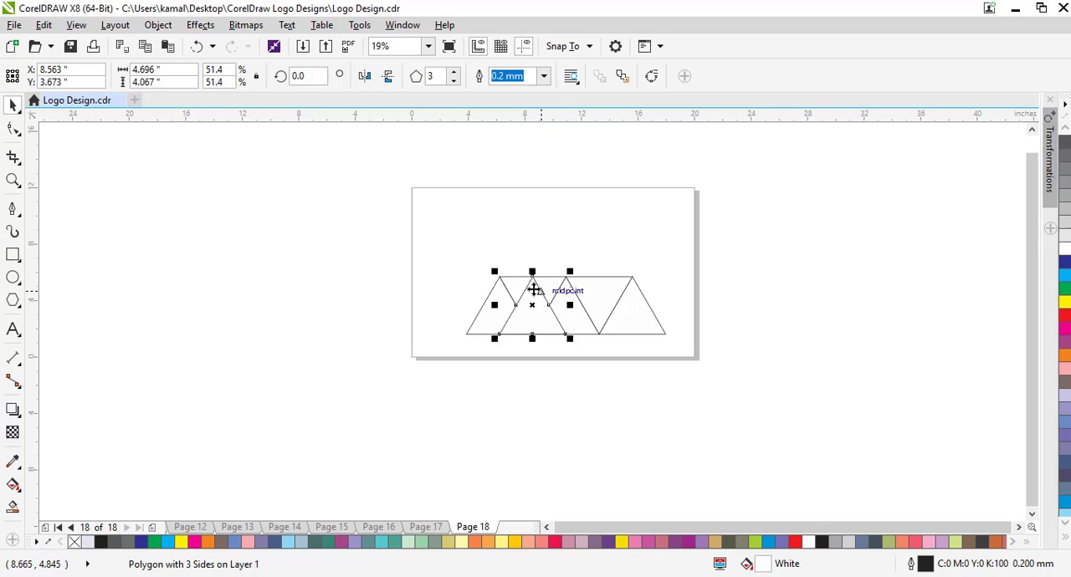
{"action": "left_click_drag", "start_coordinate": [497, 334], "coordinate": [499, 280]}
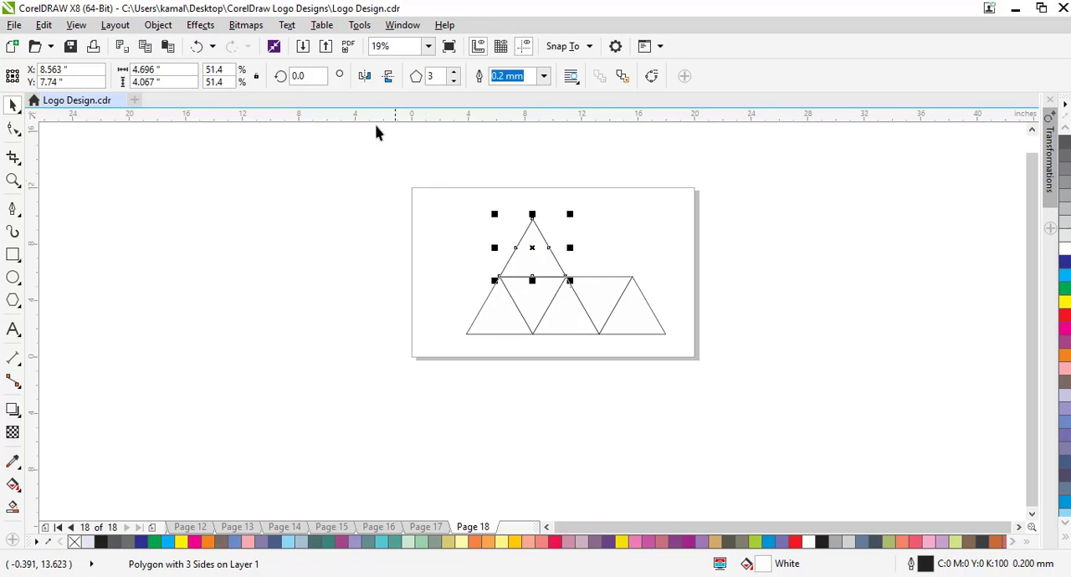
{"action": "left_click", "coordinate": [389, 76]}
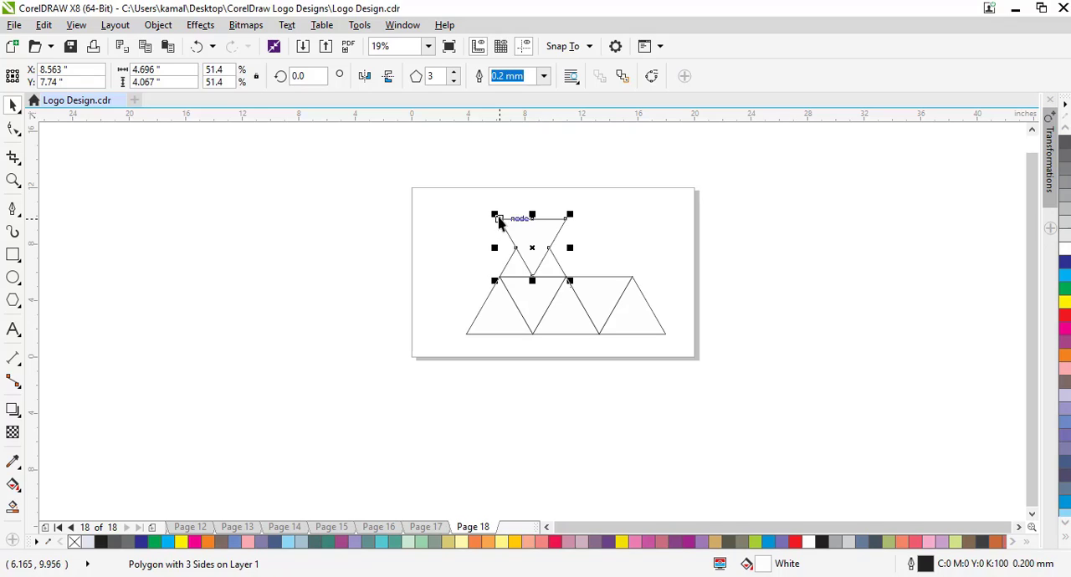
{"action": "left_click_drag", "start_coordinate": [499, 219], "coordinate": [534, 224]}
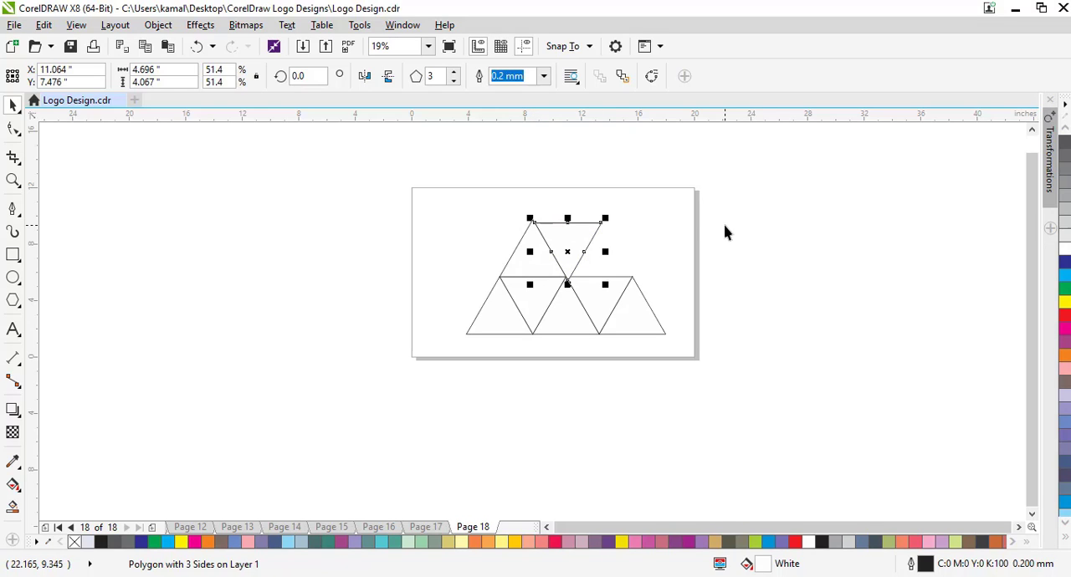
{"action": "key", "text": "Escape"}
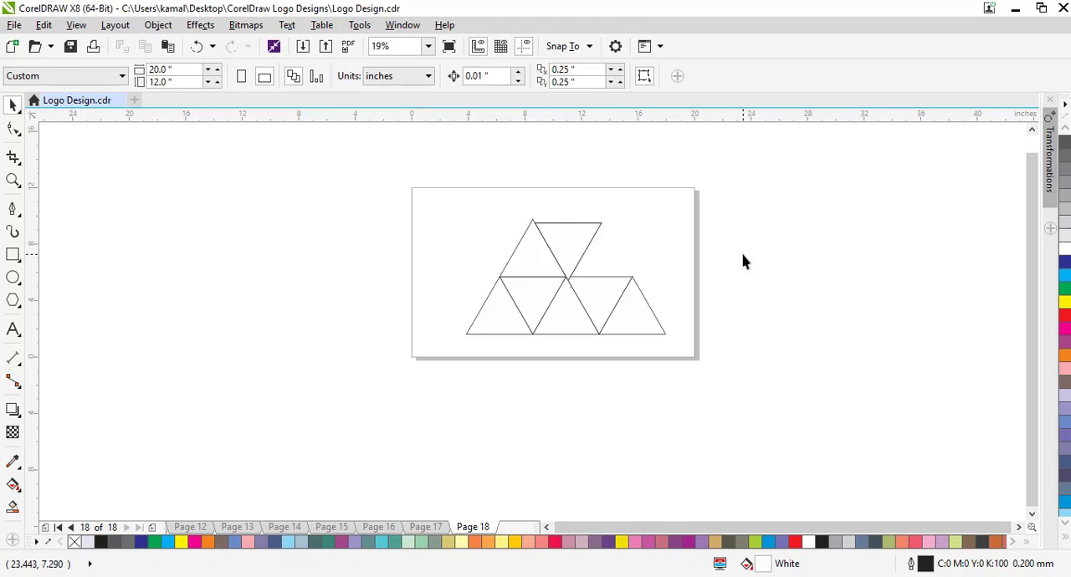
{"action": "key", "text": "Tab"}
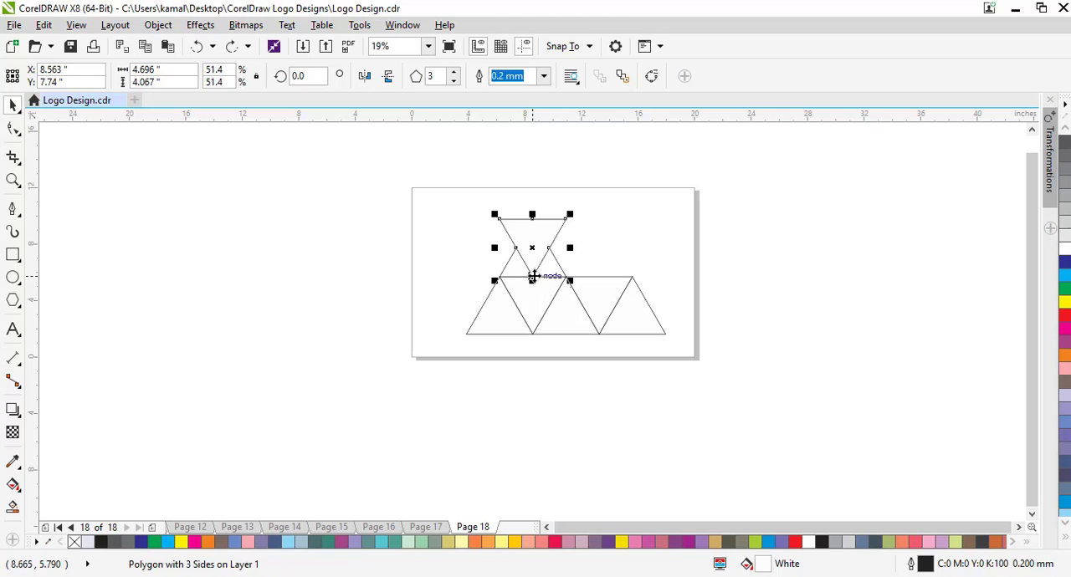
Complete the second row with snapped inverted and upright triangles, and copy the upright one on top as the apex.
{"action": "left_click_drag", "start_coordinate": [532, 277], "coordinate": [568, 276]}
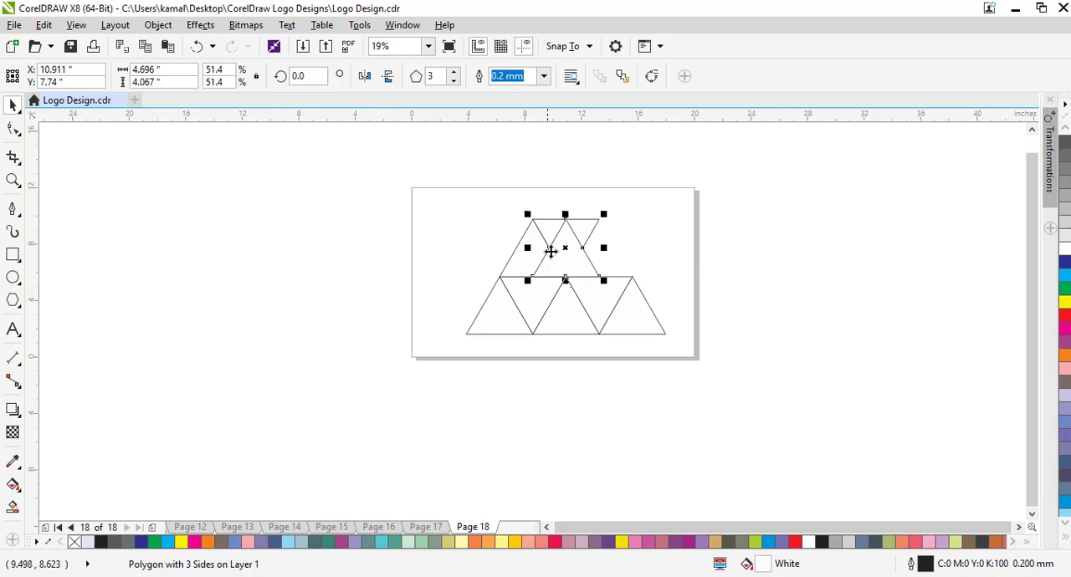
{"action": "left_click_drag", "start_coordinate": [566, 220], "coordinate": [607, 221]}
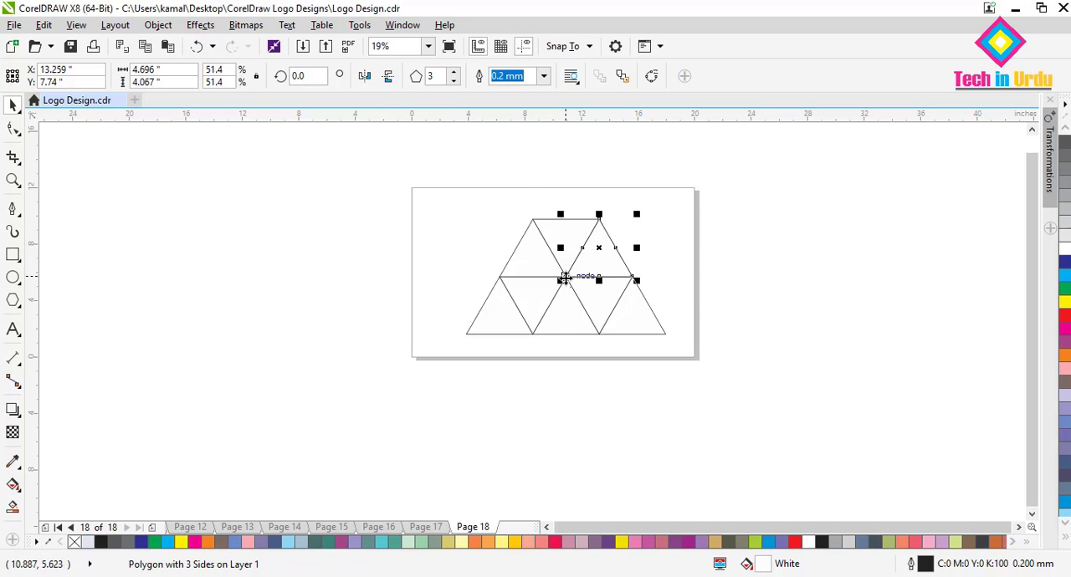
{"action": "left_click_drag", "start_coordinate": [564, 278], "coordinate": [533, 219]}
{"action": "left_click", "coordinate": [767, 306]}
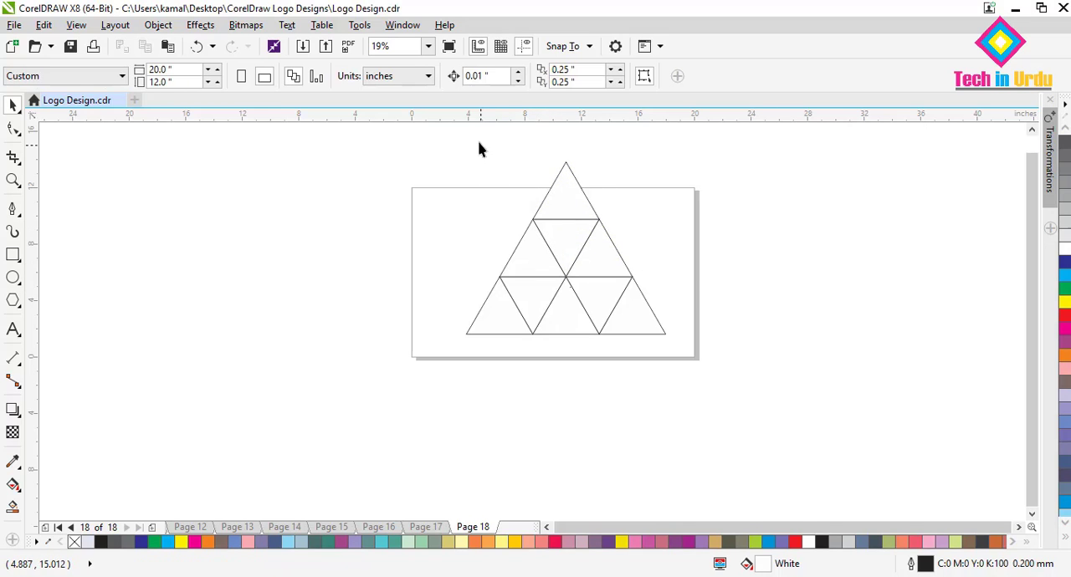
Fill all nine small triangles with light lavender (C:11 M:5 Y:3 K:0) using Smart Fill.
{"action": "left_click_drag", "start_coordinate": [479, 144], "coordinate": [703, 386]}
{"action": "left_click", "coordinate": [12, 508]}
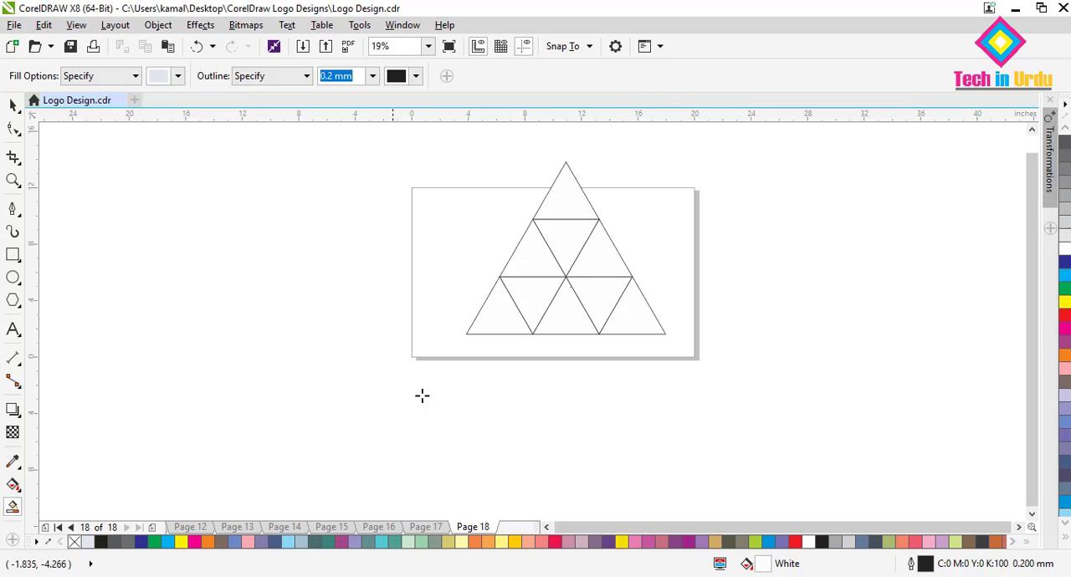
{"action": "left_click", "coordinate": [506, 313]}
{"action": "left_click", "coordinate": [536, 298]}
{"action": "left_click", "coordinate": [576, 311]}
{"action": "left_click", "coordinate": [608, 303]}
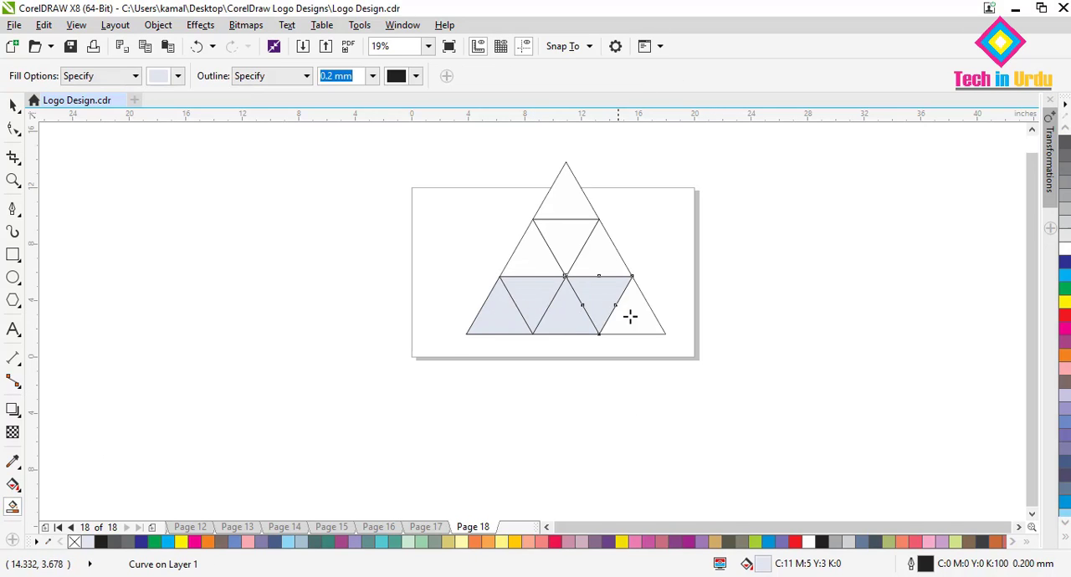
{"action": "left_click", "coordinate": [629, 316]}
{"action": "left_click", "coordinate": [604, 268]}
{"action": "left_click", "coordinate": [528, 258]}
{"action": "left_click", "coordinate": [557, 243]}
{"action": "left_click", "coordinate": [560, 201]}
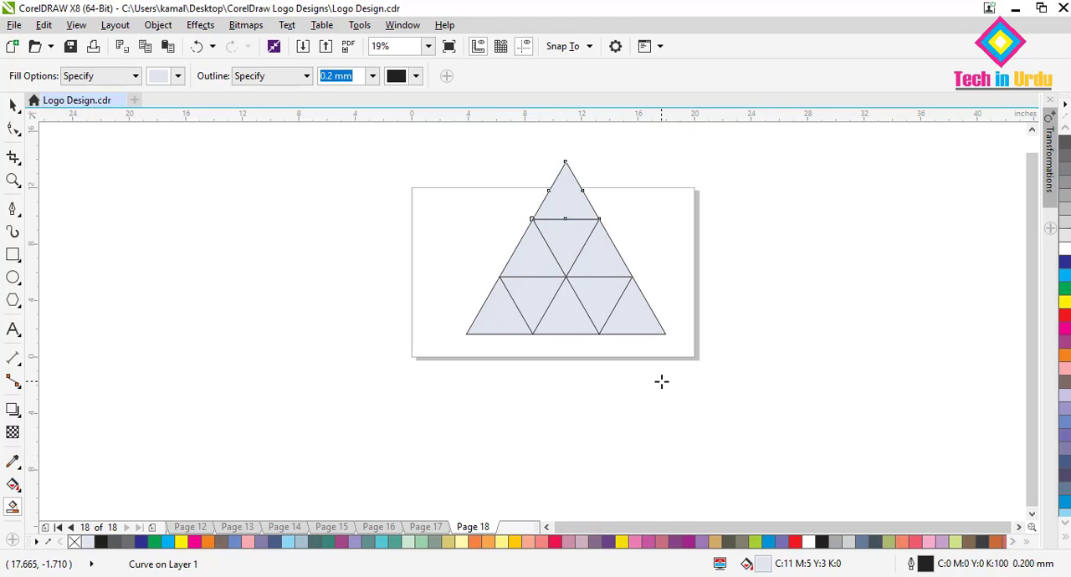
Undo all the smart fills on the nine triangles and return to the Pick tool.
{"action": "key", "text": "ctrl+z"}
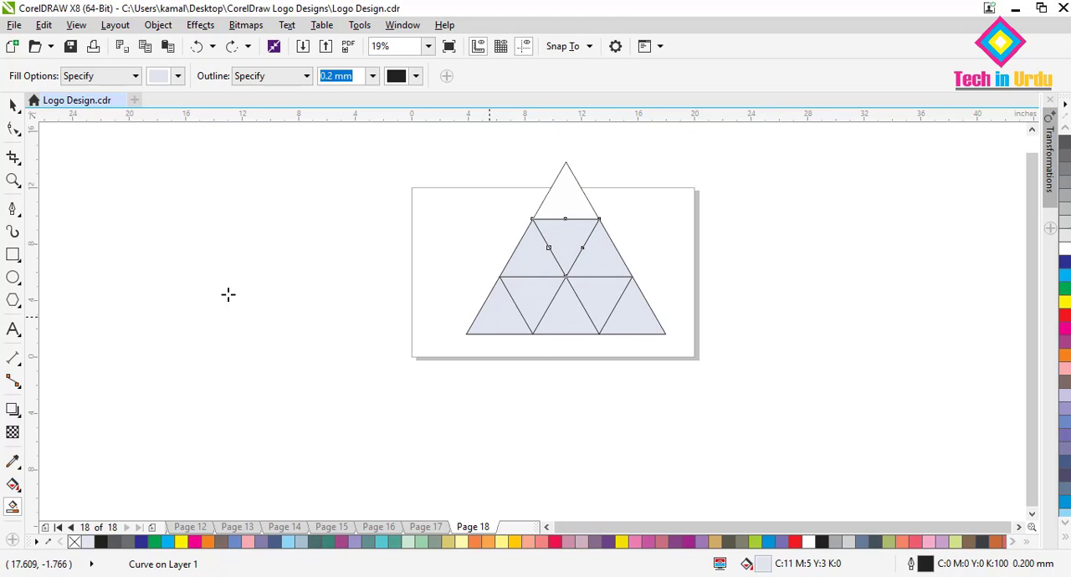
{"action": "left_click", "coordinate": [201, 48]}
{"action": "left_click", "coordinate": [199, 48]}
{"action": "left_click", "coordinate": [198, 49]}
{"action": "left_click", "coordinate": [198, 50]}
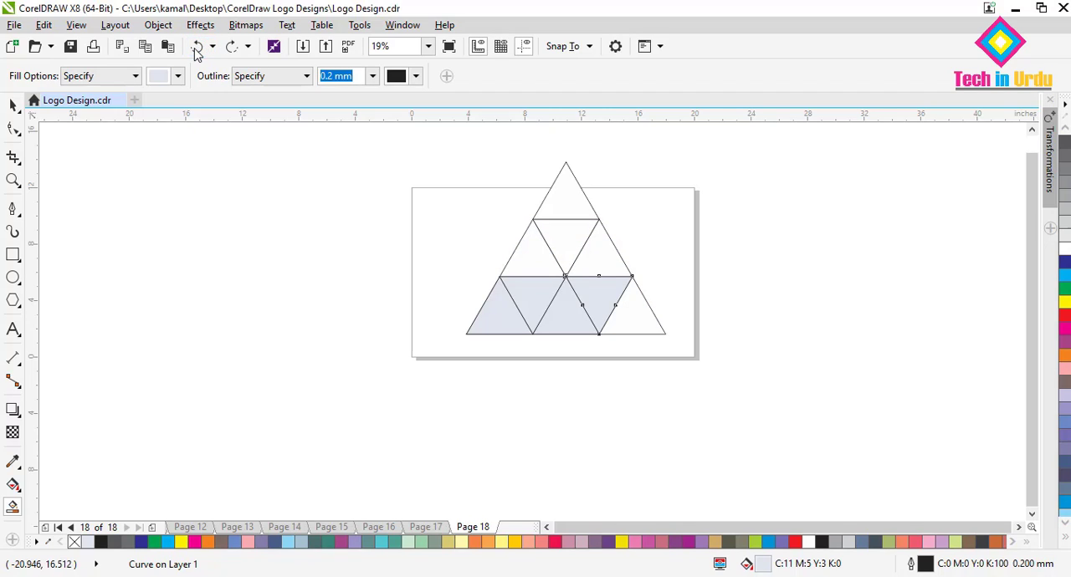
{"action": "left_click", "coordinate": [198, 50]}
{"action": "left_click", "coordinate": [198, 50]}
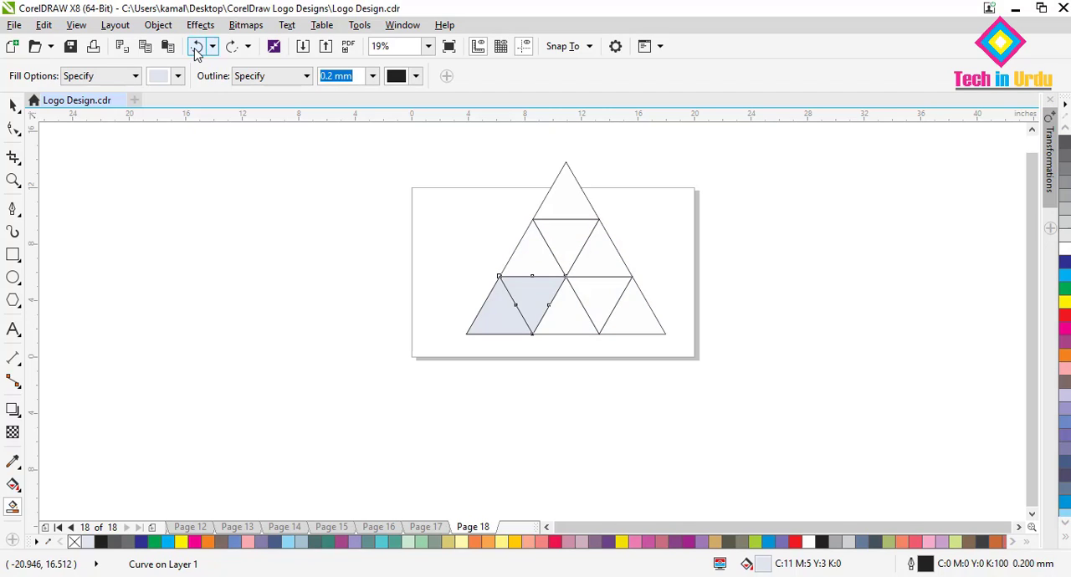
{"action": "left_click", "coordinate": [197, 50]}
{"action": "left_click", "coordinate": [197, 50]}
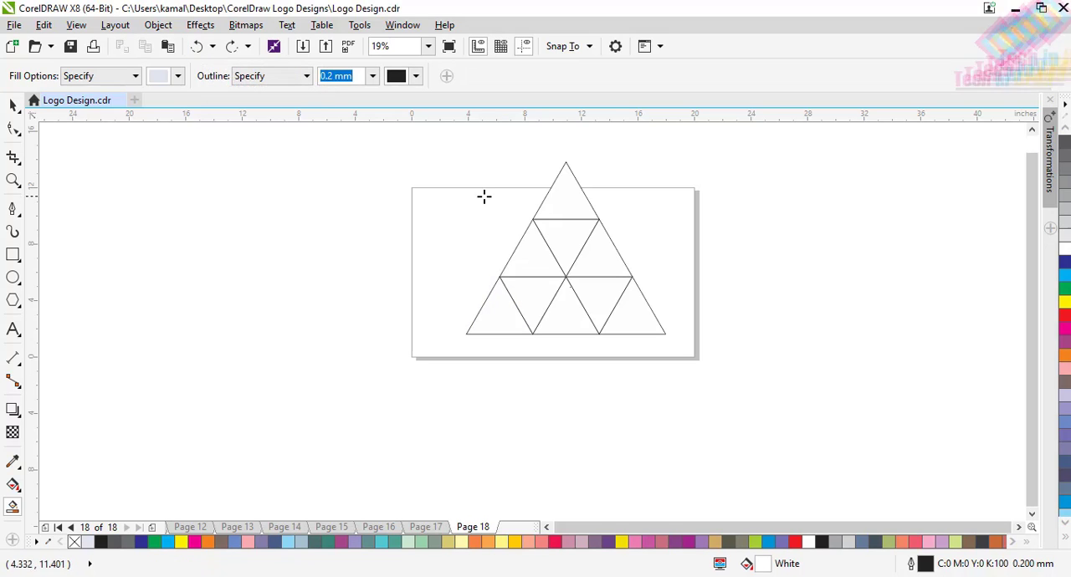
{"action": "left_click", "coordinate": [13, 104]}
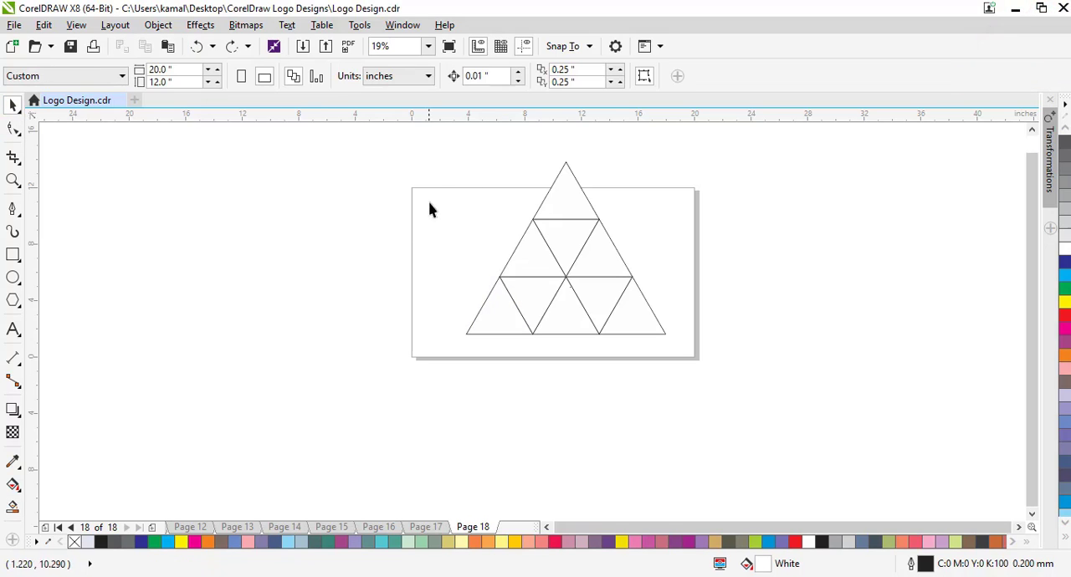
Scale all nine triangles down together to about 11.46 by 9.93 inches so the large triangle fits inside the page.
{"action": "left_click_drag", "start_coordinate": [442, 135], "coordinate": [701, 378]}
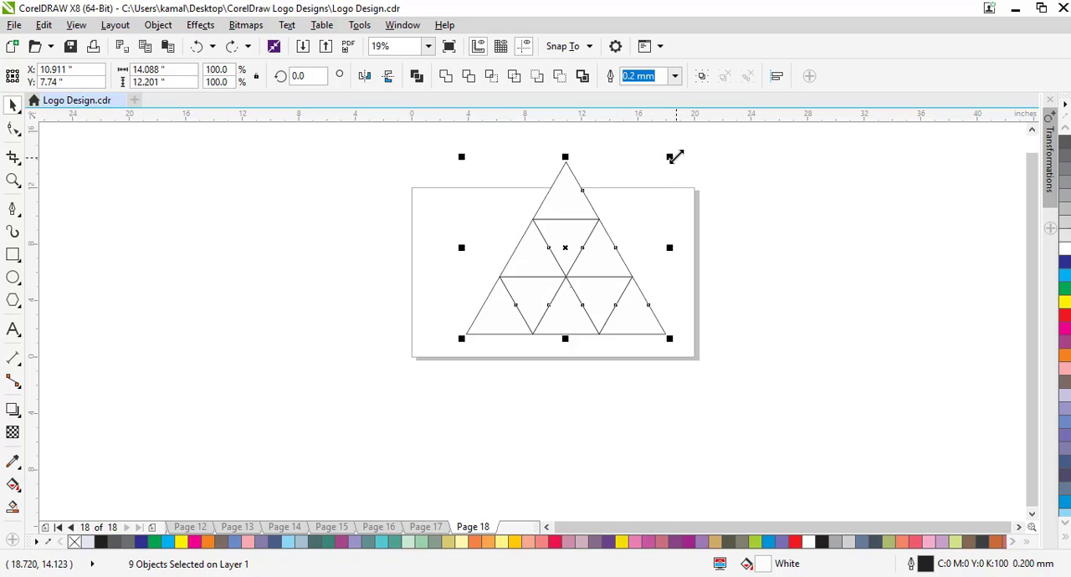
{"action": "left_click_drag", "start_coordinate": [675, 157], "coordinate": [634, 194]}
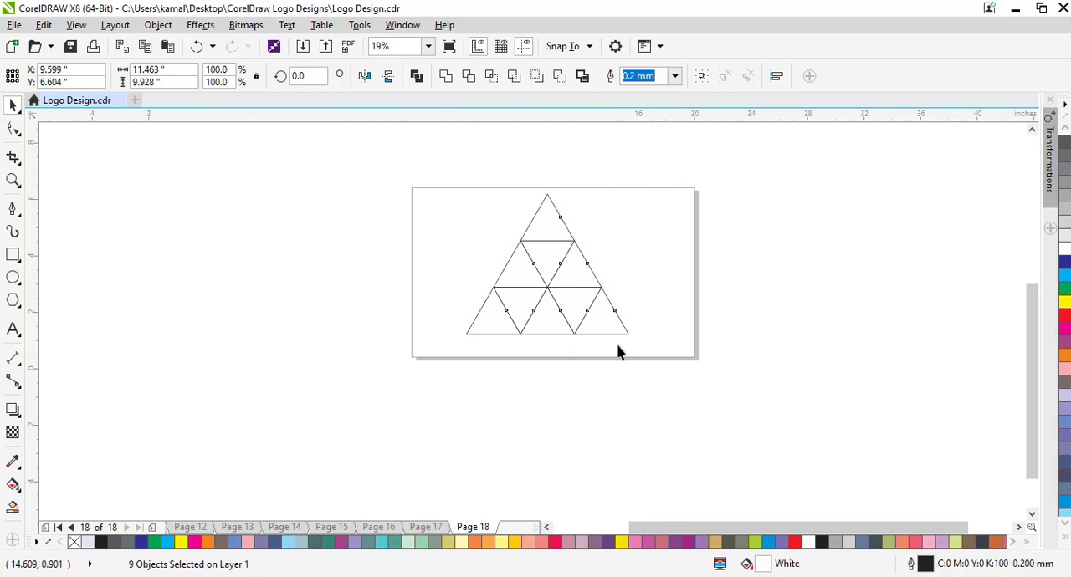
{"action": "scroll", "coordinate": [618, 352], "scroll_direction": "up", "scroll_amount": 2}
{"action": "left_click_drag", "start_coordinate": [1031, 434], "coordinate": [1019, 371]}
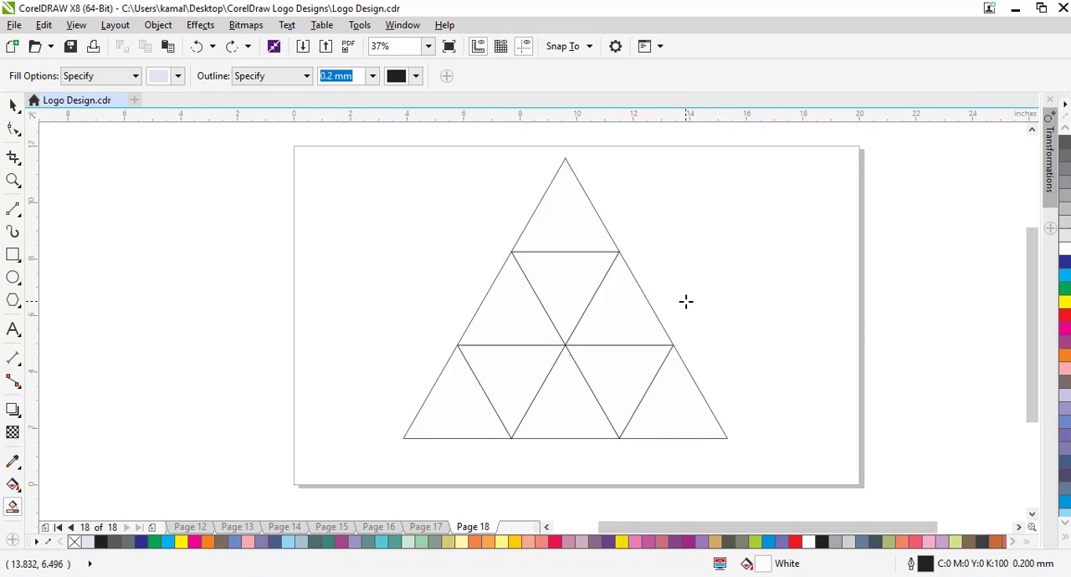
Draw a line from the large triangle's lower-left corner to the centre node and Smart Fill the bottom row's five leftmost regions lavender.
{"action": "left_click", "coordinate": [13, 209]}
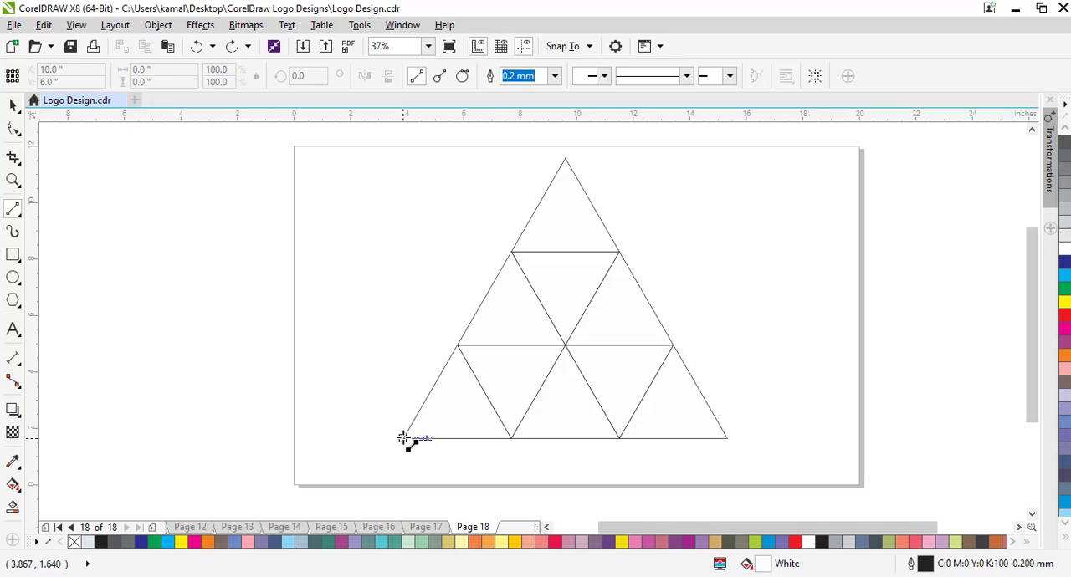
{"action": "left_click_drag", "start_coordinate": [403, 438], "coordinate": [565, 345]}
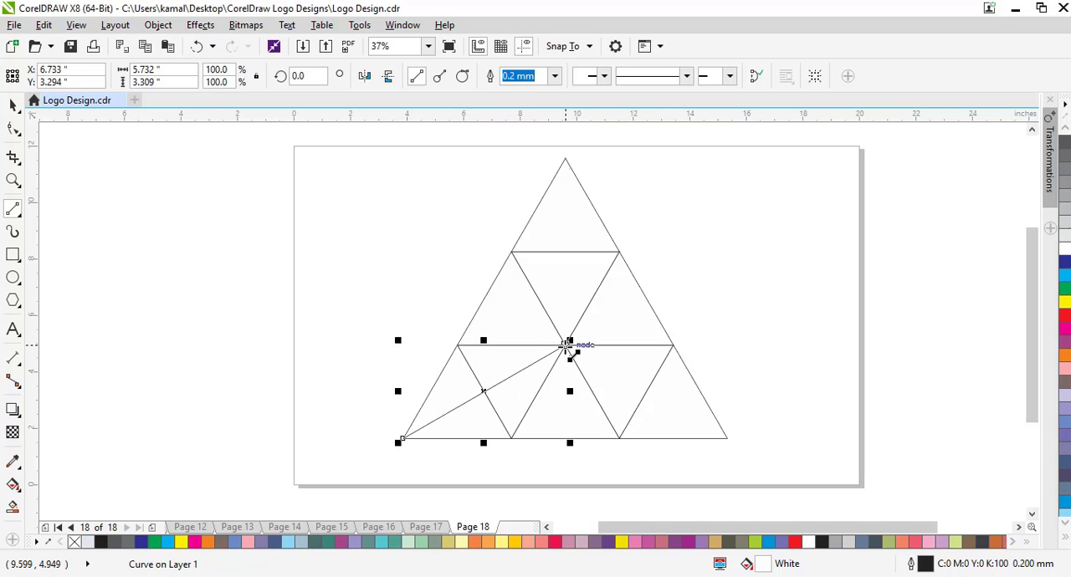
{"action": "left_click", "coordinate": [14, 510]}
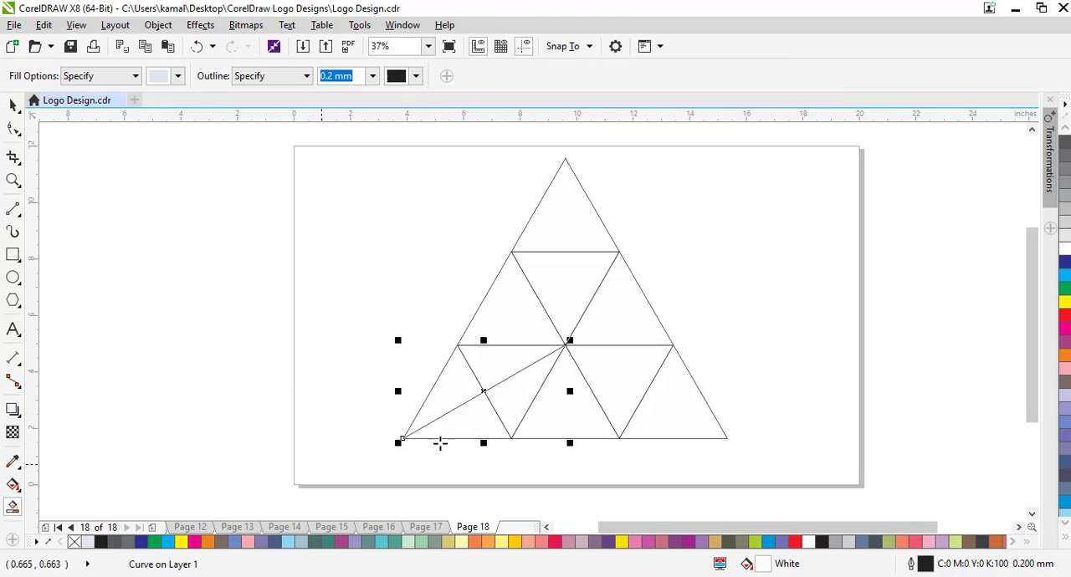
{"action": "left_click", "coordinate": [457, 394]}
{"action": "left_click", "coordinate": [470, 416]}
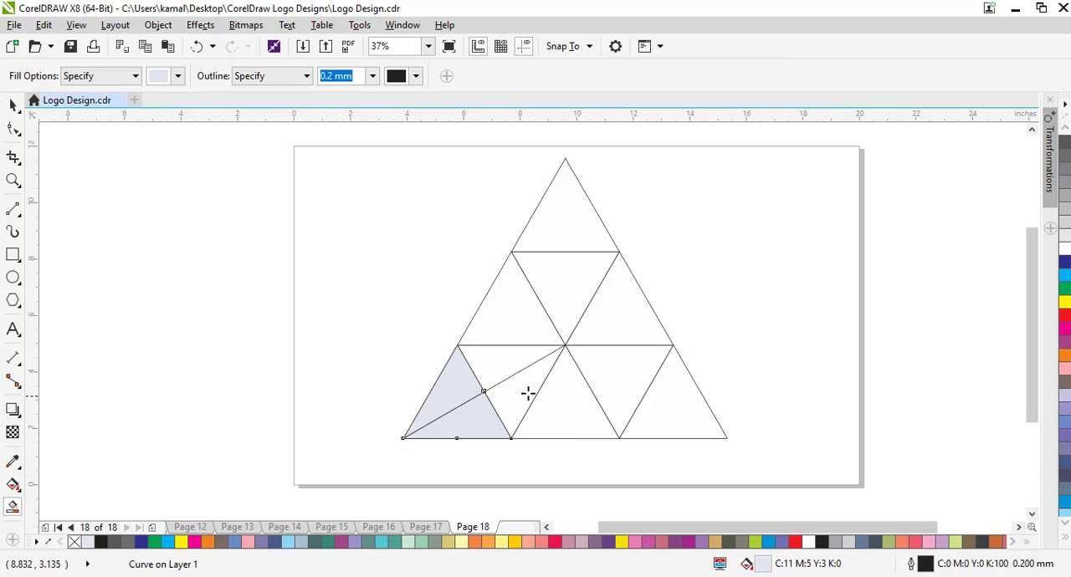
{"action": "left_click", "coordinate": [516, 385]}
{"action": "left_click", "coordinate": [500, 354]}
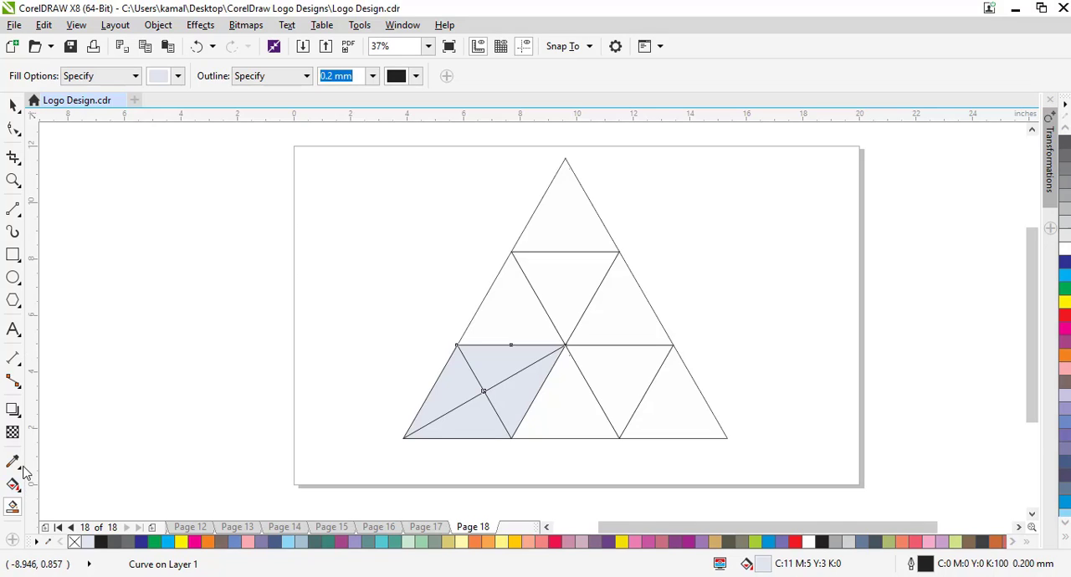
{"action": "left_click", "coordinate": [566, 419]}
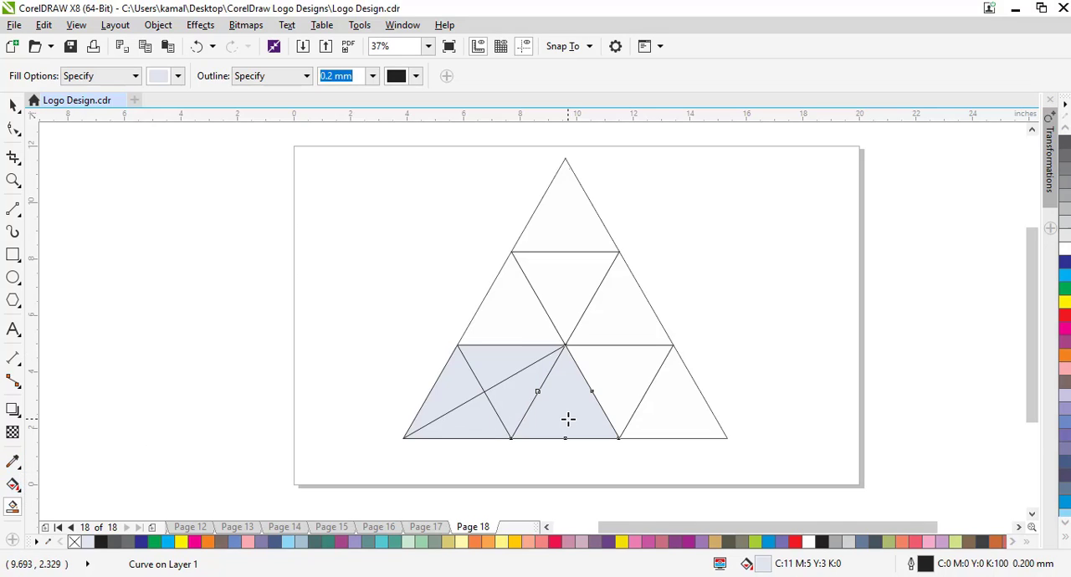
Draw a line from the large triangle's lower-right corner to the centre node and Smart Fill the bottom row's four remaining regions lavender.
{"action": "left_click", "coordinate": [19, 211]}
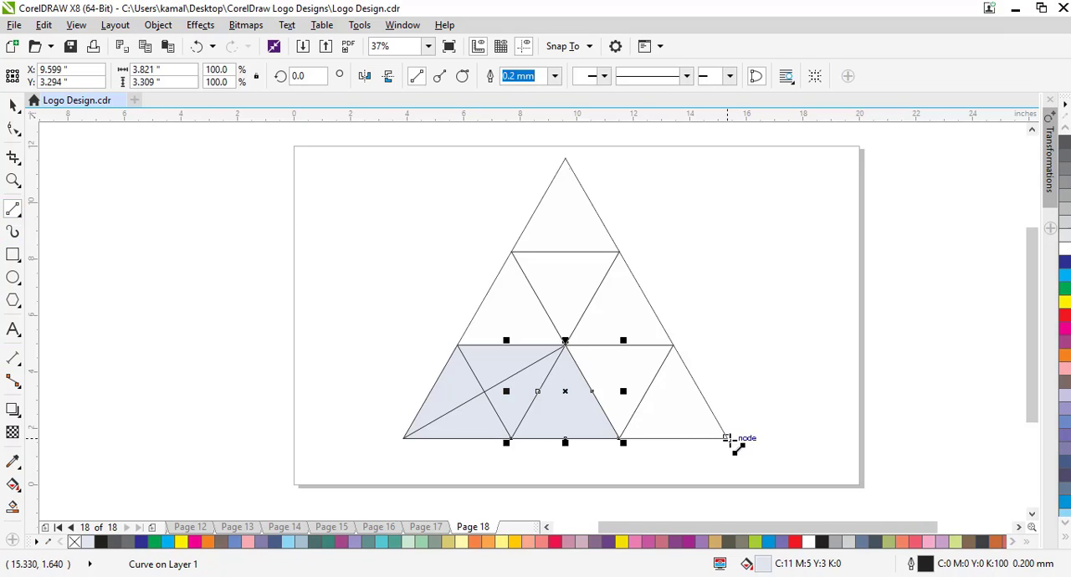
{"action": "left_click_drag", "start_coordinate": [727, 438], "coordinate": [565, 345]}
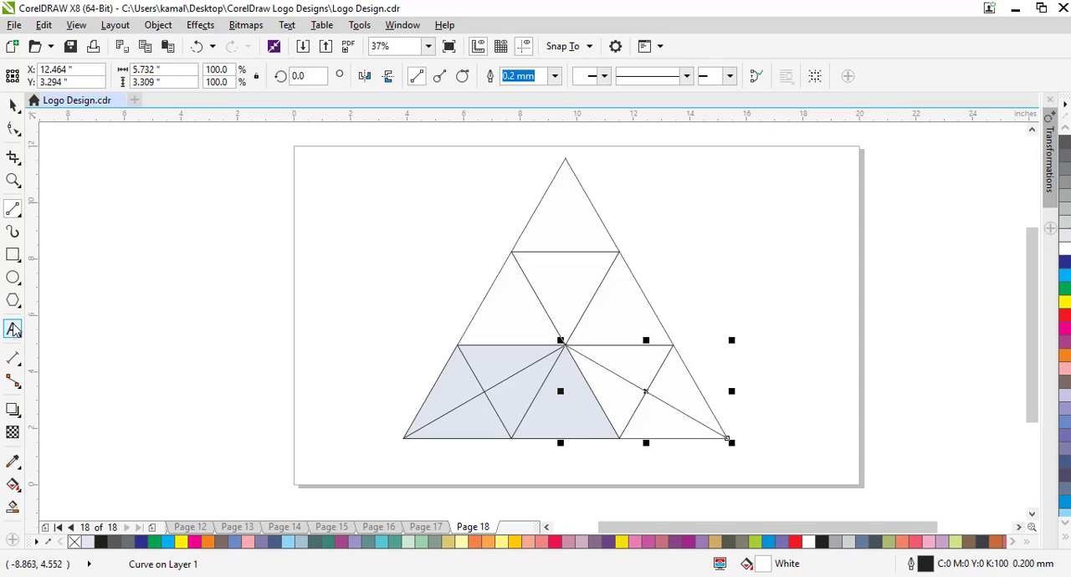
{"action": "left_click", "coordinate": [14, 506]}
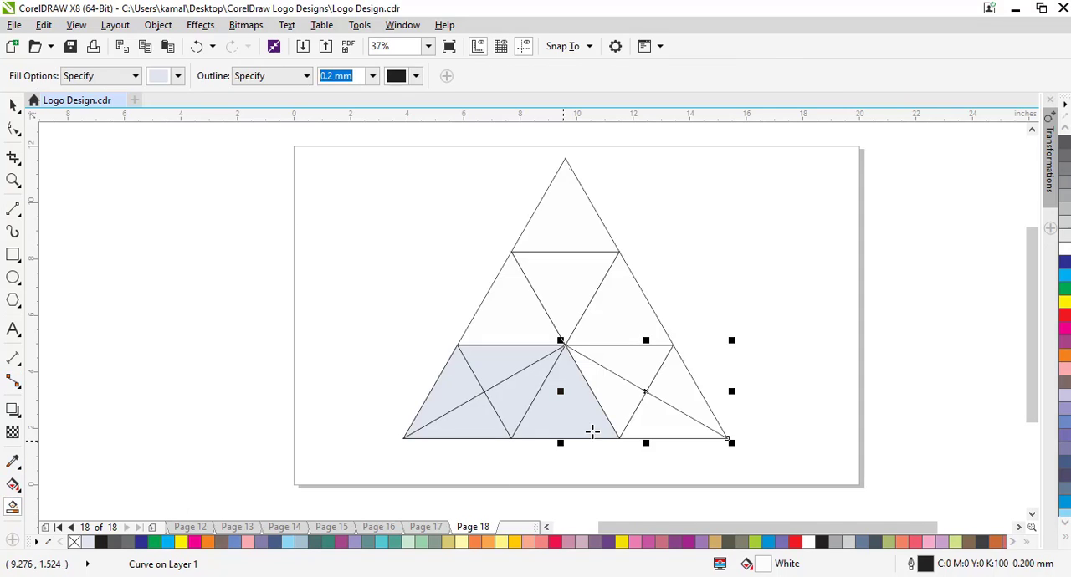
{"action": "left_click", "coordinate": [624, 401]}
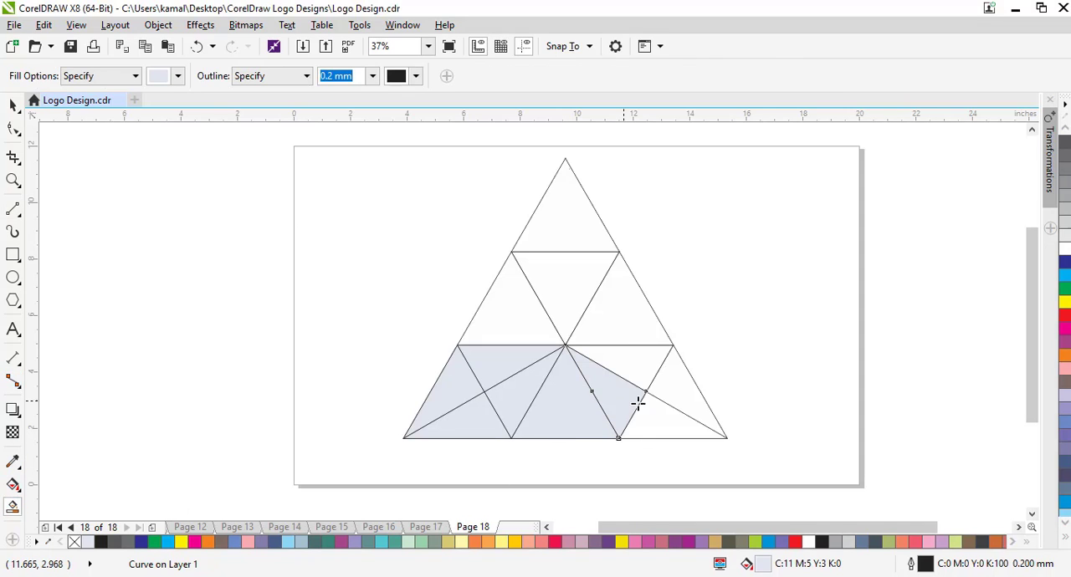
{"action": "left_click", "coordinate": [661, 412]}
{"action": "left_click", "coordinate": [678, 386]}
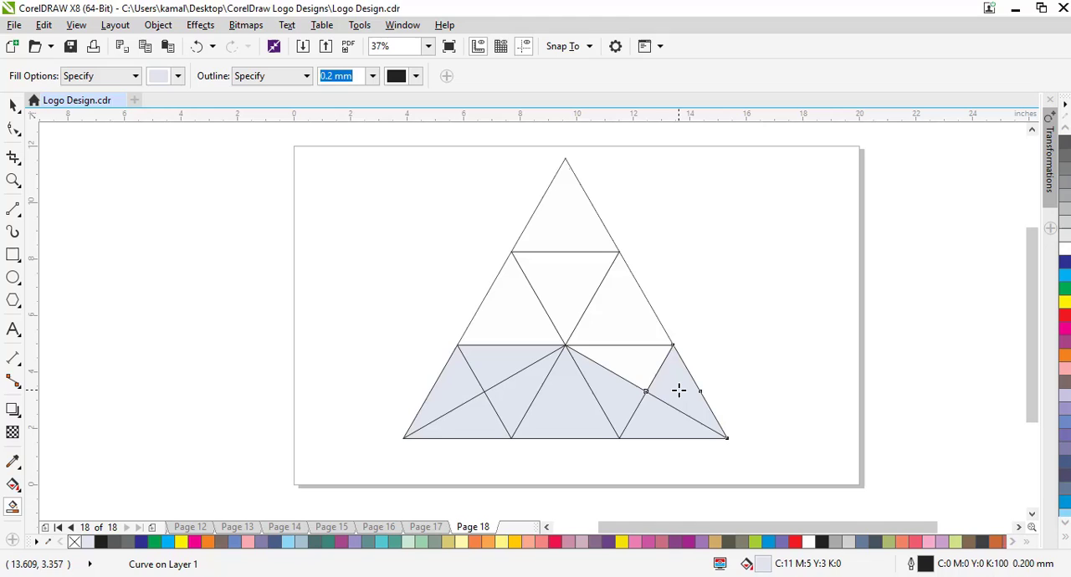
{"action": "left_click", "coordinate": [626, 362]}
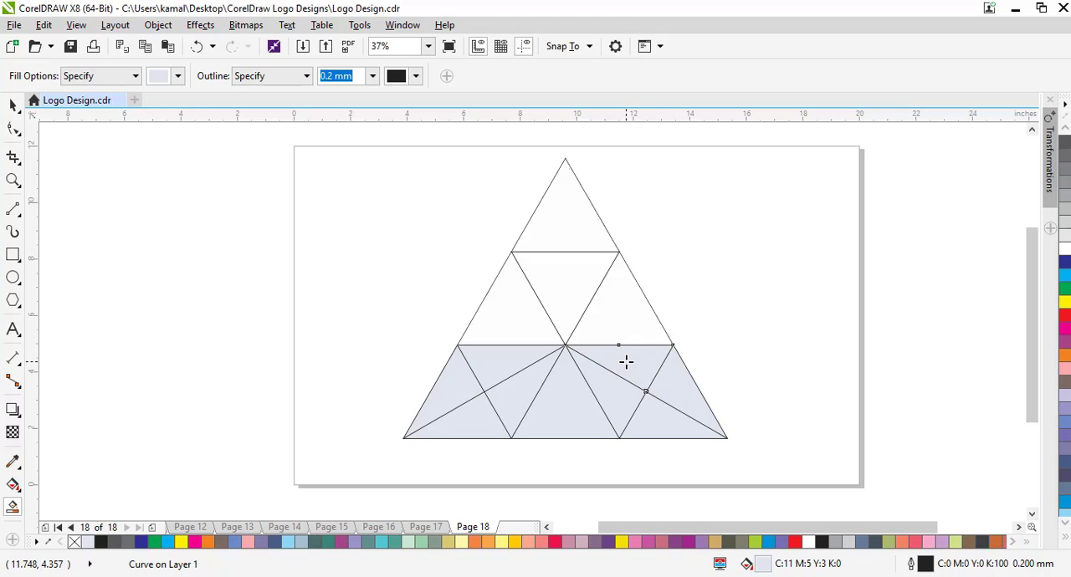
Draw a vertical line from the apex to the centre node, Smart Fill the six upper regions lavender, and return to the Pick tool.
{"action": "left_click", "coordinate": [13, 208]}
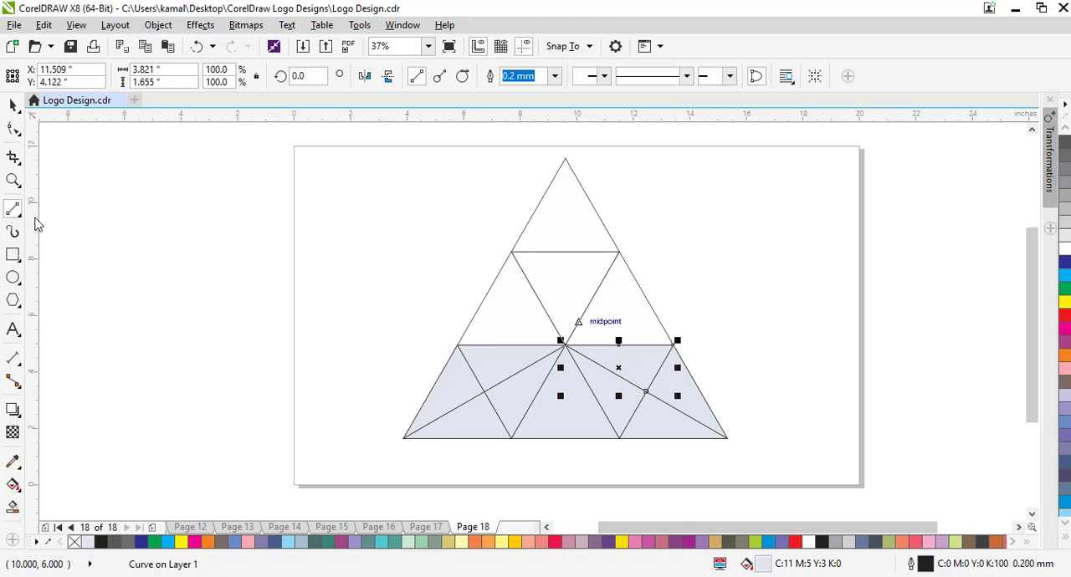
{"action": "left_click", "coordinate": [565, 158]}
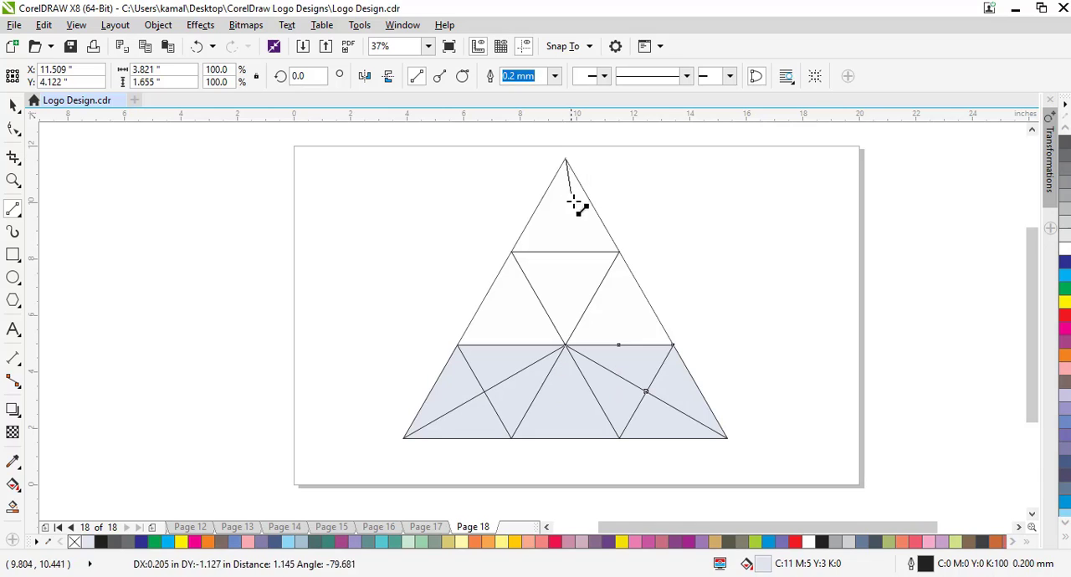
{"action": "left_click", "coordinate": [565, 345]}
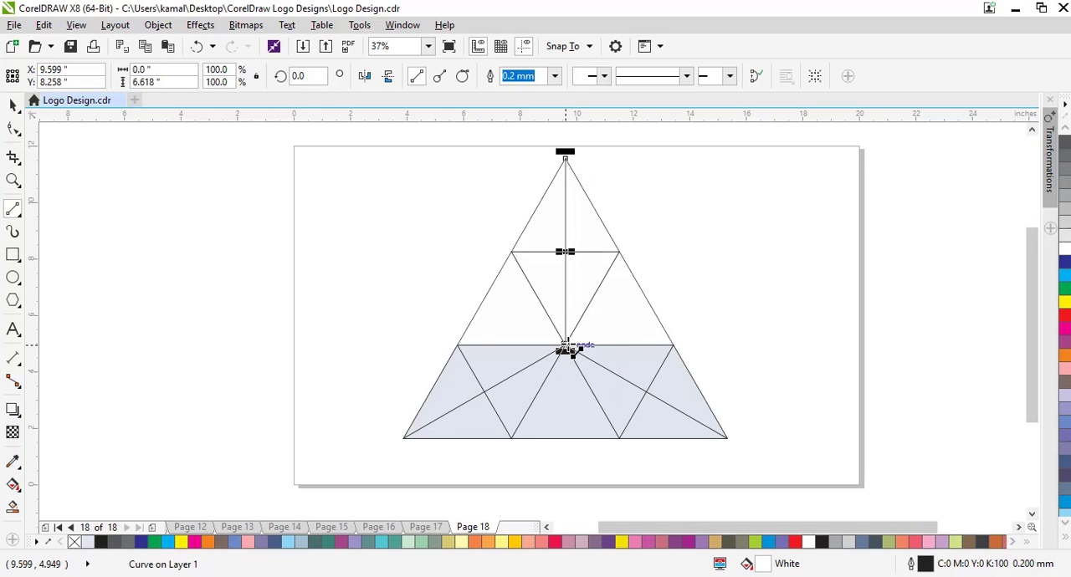
{"action": "left_click", "coordinate": [13, 508]}
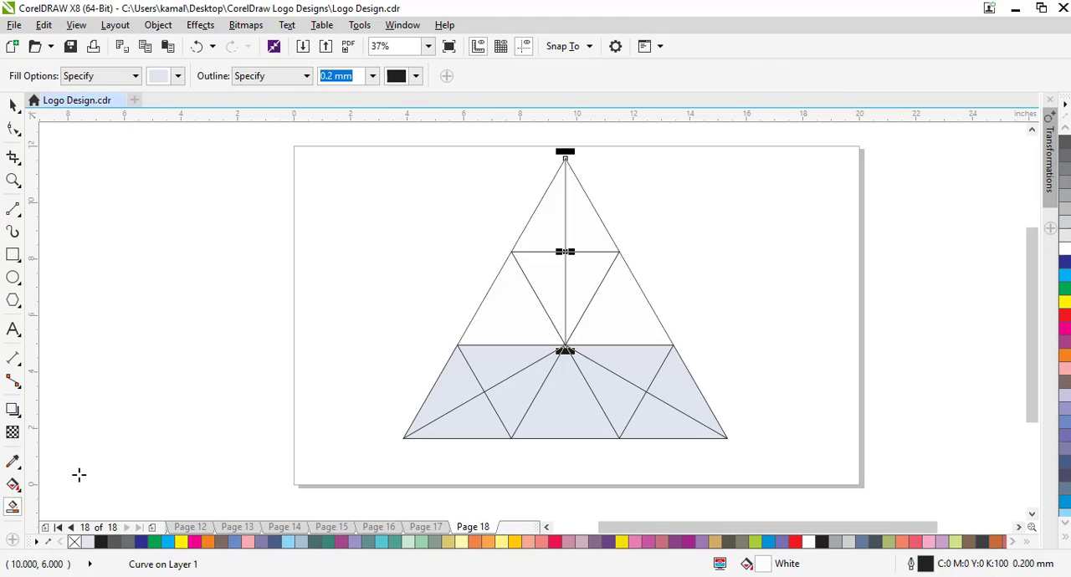
{"action": "left_click", "coordinate": [523, 295]}
{"action": "left_click", "coordinate": [545, 276]}
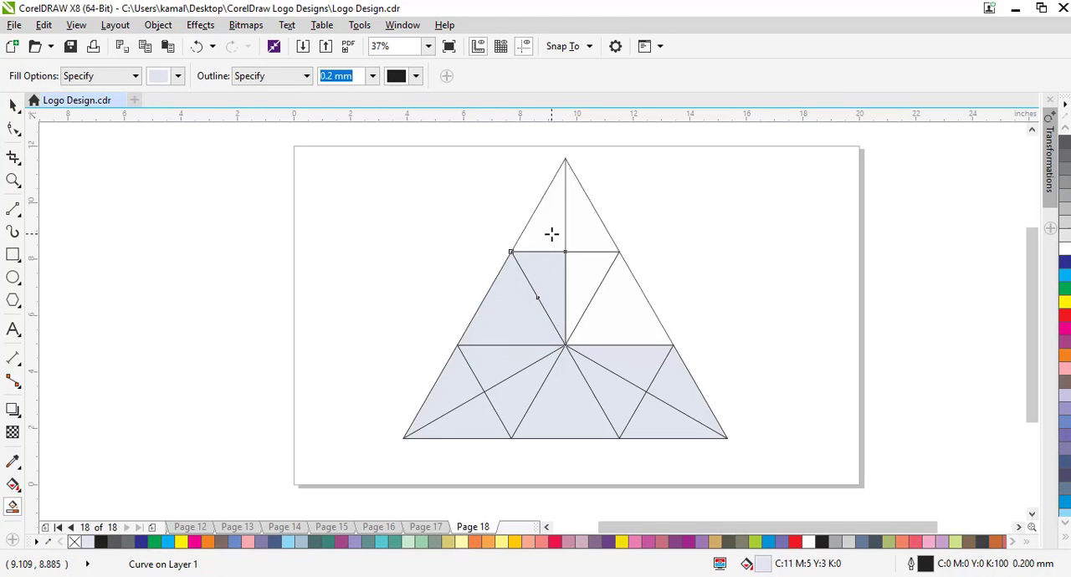
{"action": "left_click", "coordinate": [552, 232]}
{"action": "left_click", "coordinate": [580, 229]}
{"action": "left_click", "coordinate": [583, 267]}
{"action": "left_click", "coordinate": [640, 310]}
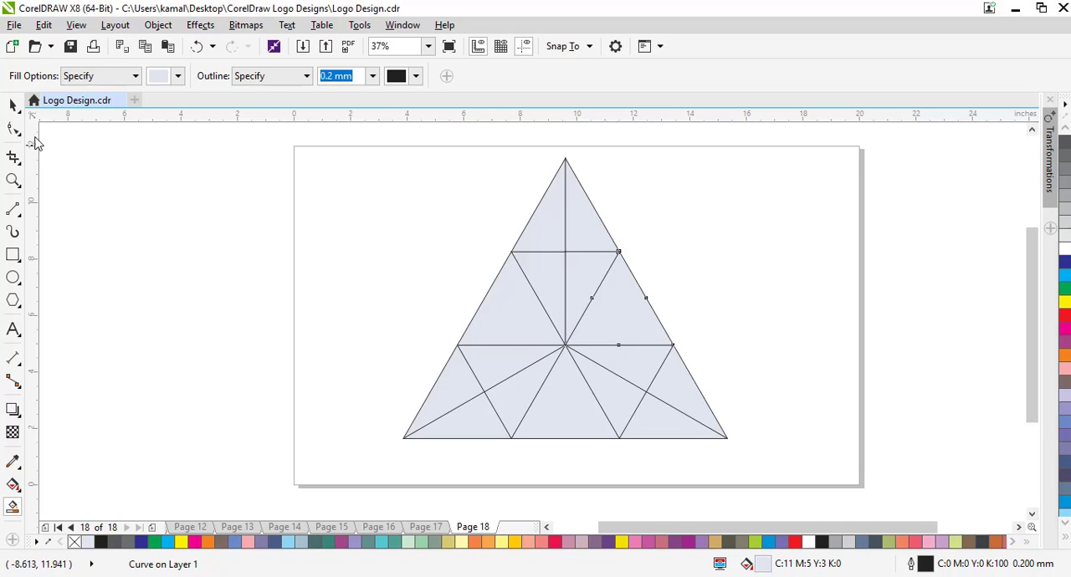
{"action": "left_click", "coordinate": [12, 104]}
{"action": "left_click", "coordinate": [389, 221]}
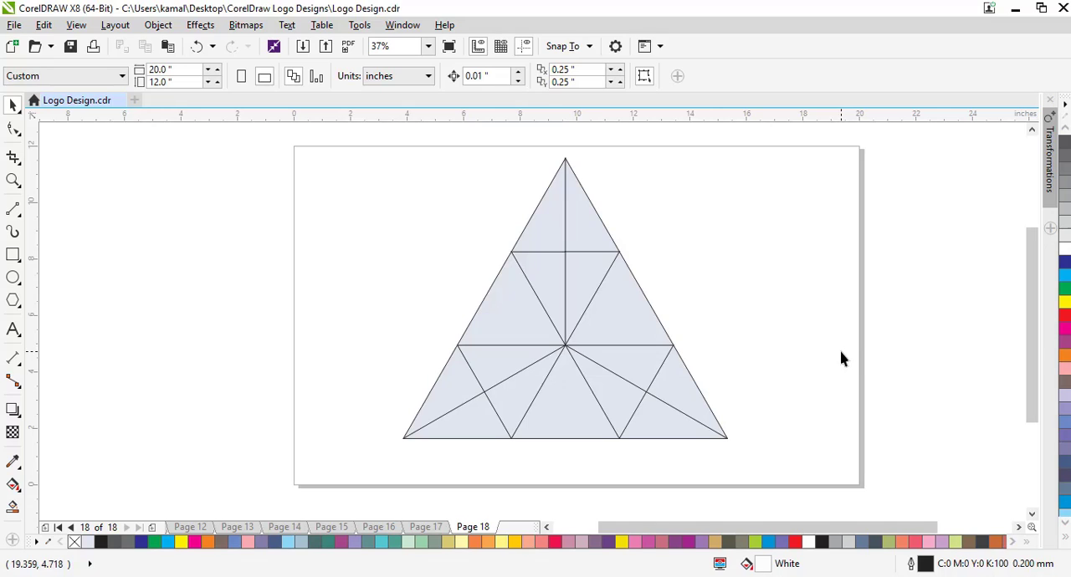
Fill both halves of the apex triangle with cyan (C:100 M:0 Y:0 K:0).
{"action": "left_click", "coordinate": [533, 231]}
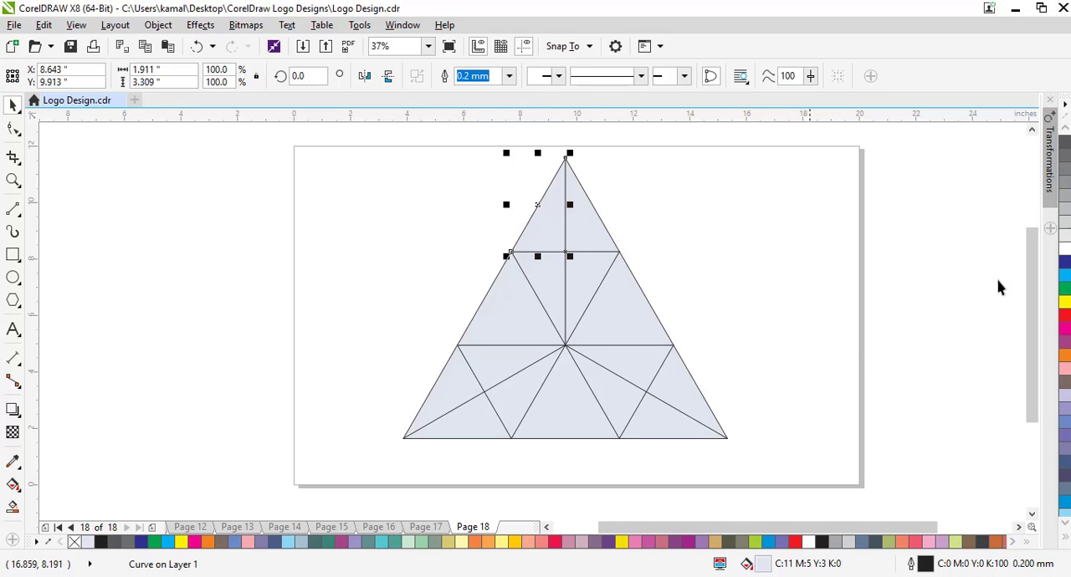
{"action": "left_click", "coordinate": [1065, 282]}
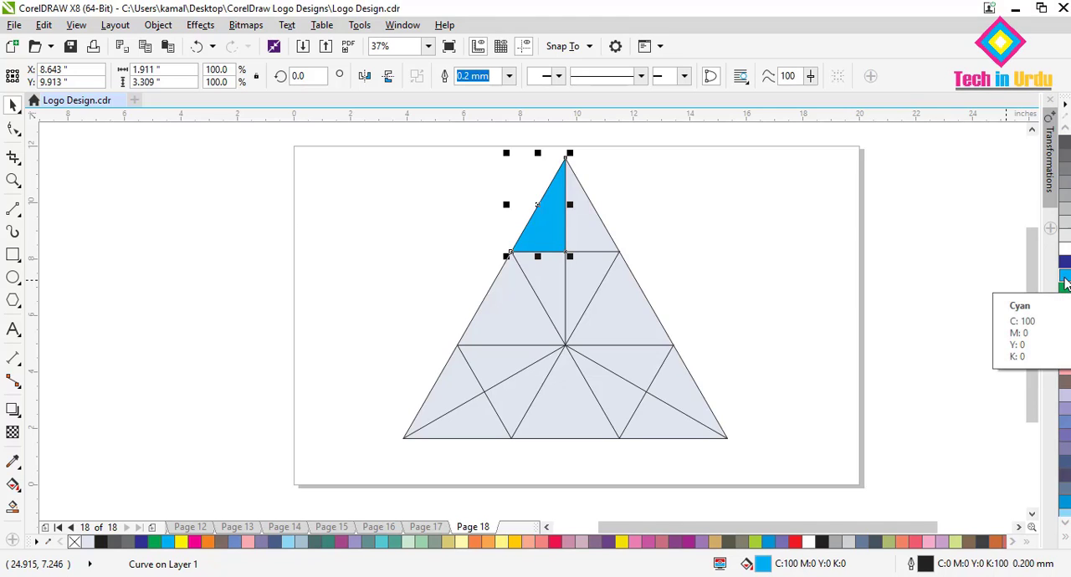
{"action": "left_click", "coordinate": [1065, 281]}
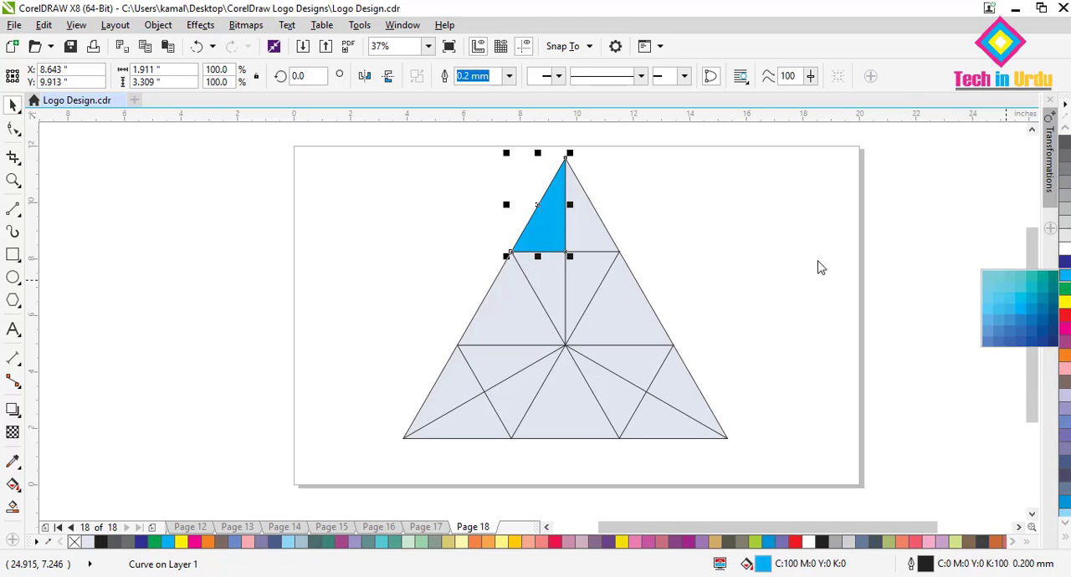
{"action": "left_click", "coordinate": [585, 240]}
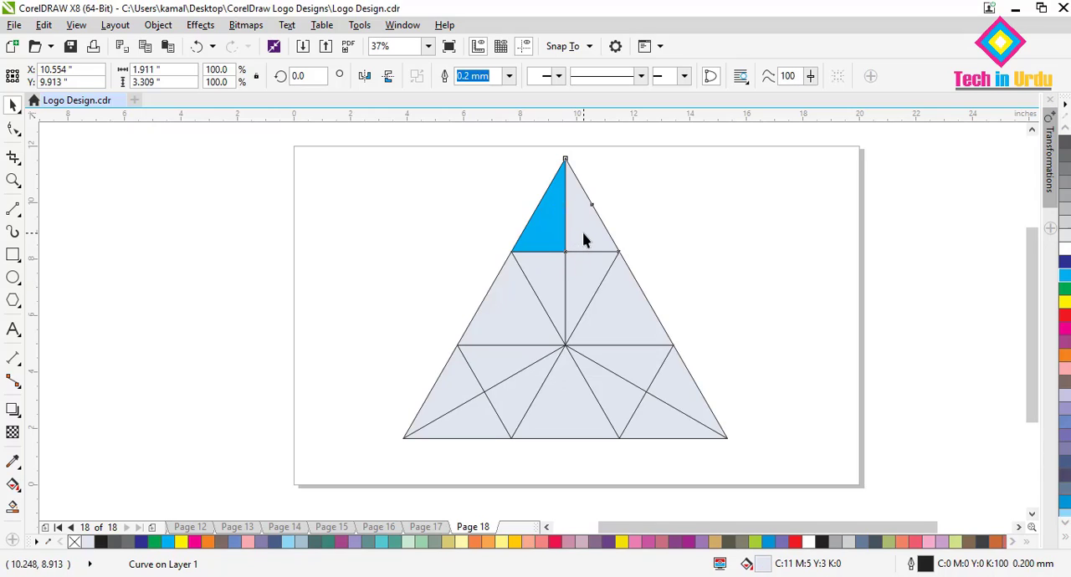
{"action": "left_click", "coordinate": [1065, 278]}
Fill both halves of the inverted triangle below the apex with yellow (C:0 M:0 Y:100 K:0).
{"action": "left_click", "coordinate": [585, 284]}
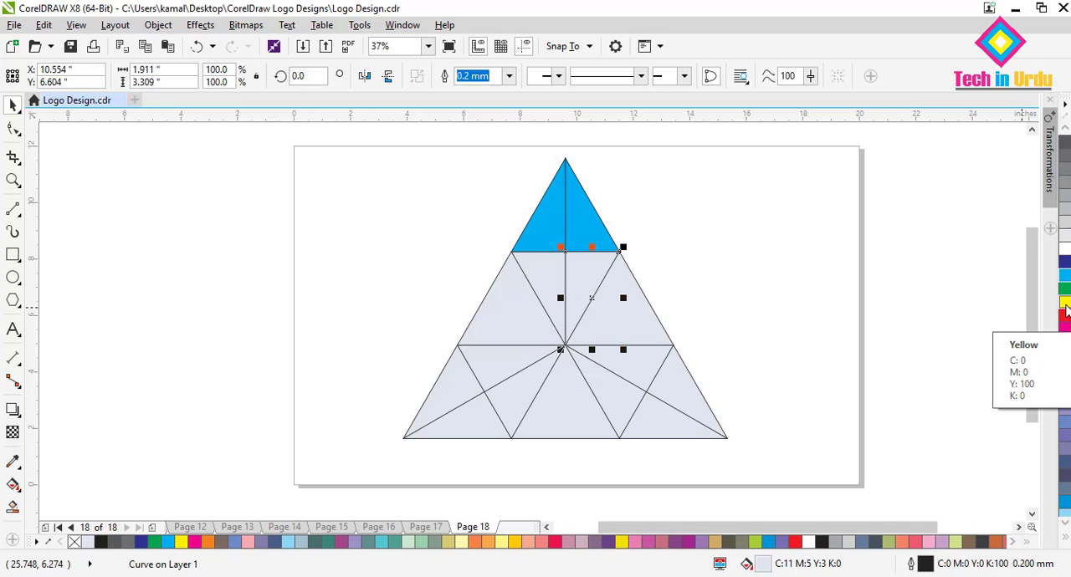
{"action": "left_click_drag", "start_coordinate": [1066, 309], "coordinate": [577, 281]}
{"action": "left_click", "coordinate": [556, 282]}
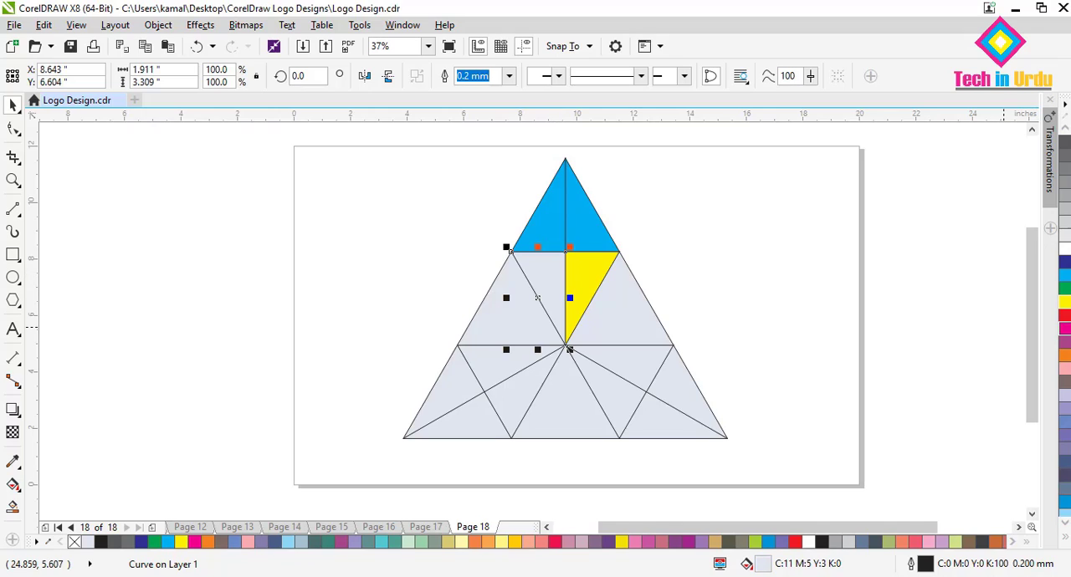
{"action": "left_click", "coordinate": [1062, 303]}
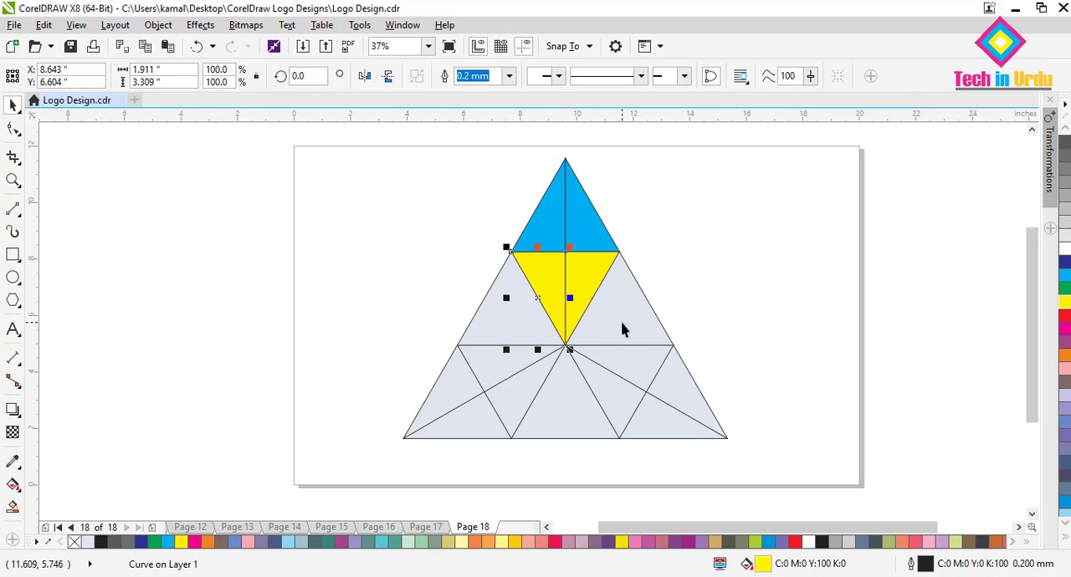
Fill the two upright triangles in the middle row with red (C:0 M:100 Y:100 K:0).
{"action": "left_click", "coordinate": [620, 329]}
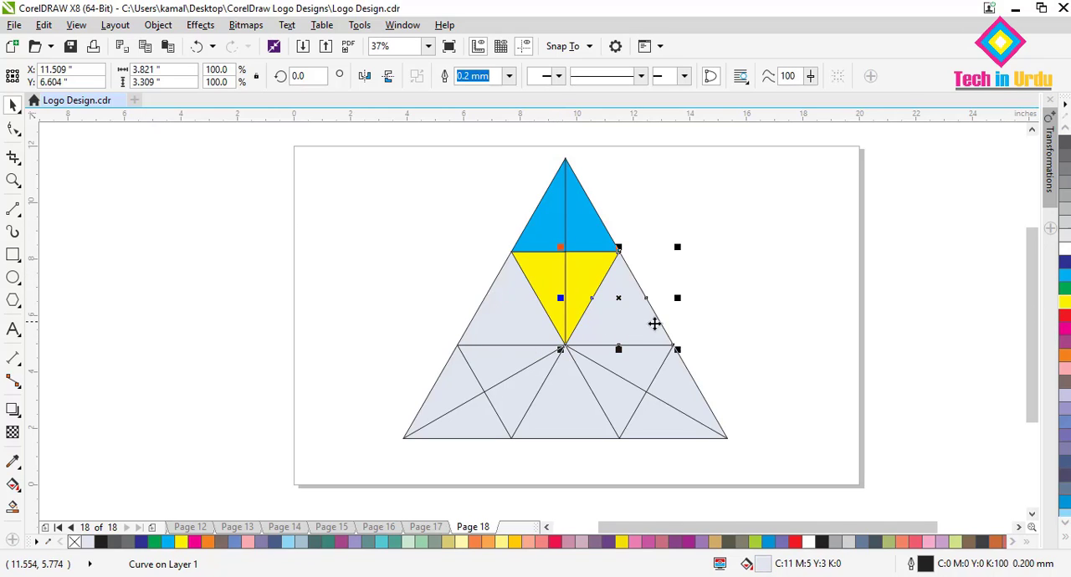
{"action": "left_click", "coordinate": [1065, 318]}
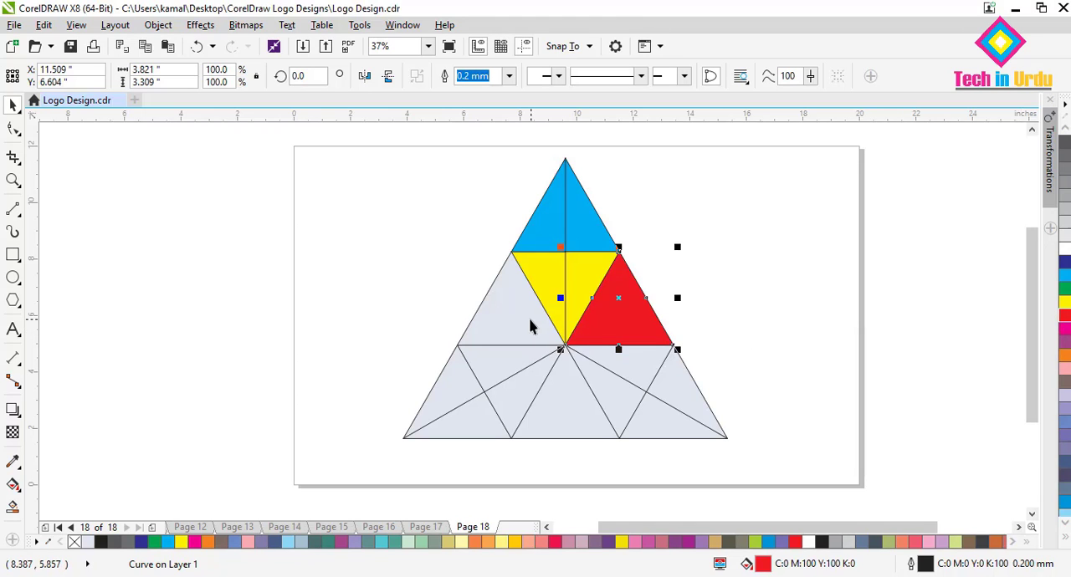
{"action": "left_click", "coordinate": [529, 295]}
{"action": "left_click", "coordinate": [1065, 318]}
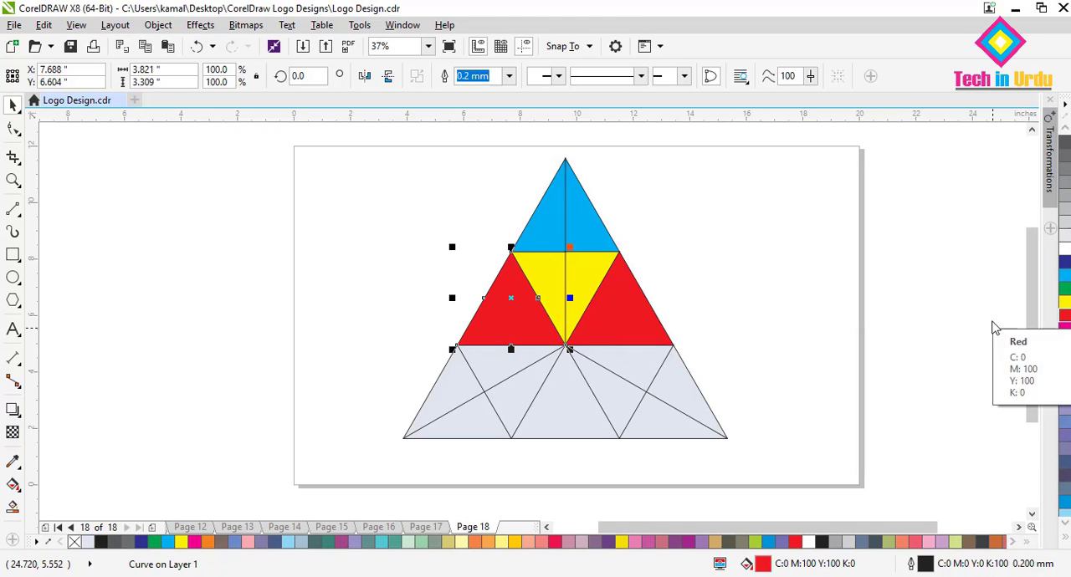
Fill the upper halves of the two inverted triangles in the bottom row with magenta.
{"action": "left_click", "coordinate": [643, 379]}
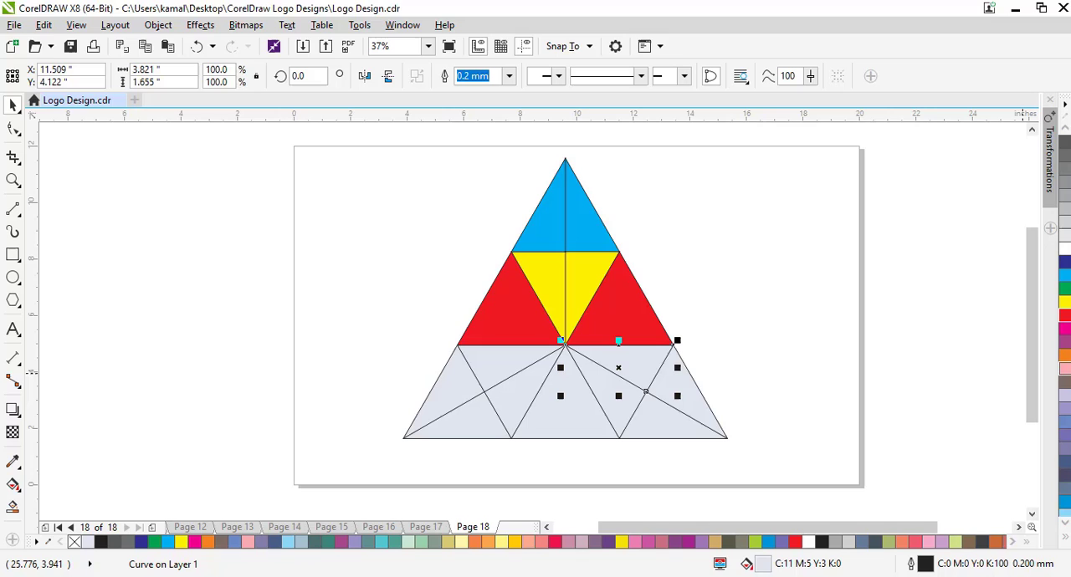
{"action": "left_click", "coordinate": [1065, 331]}
{"action": "left_click", "coordinate": [509, 358]}
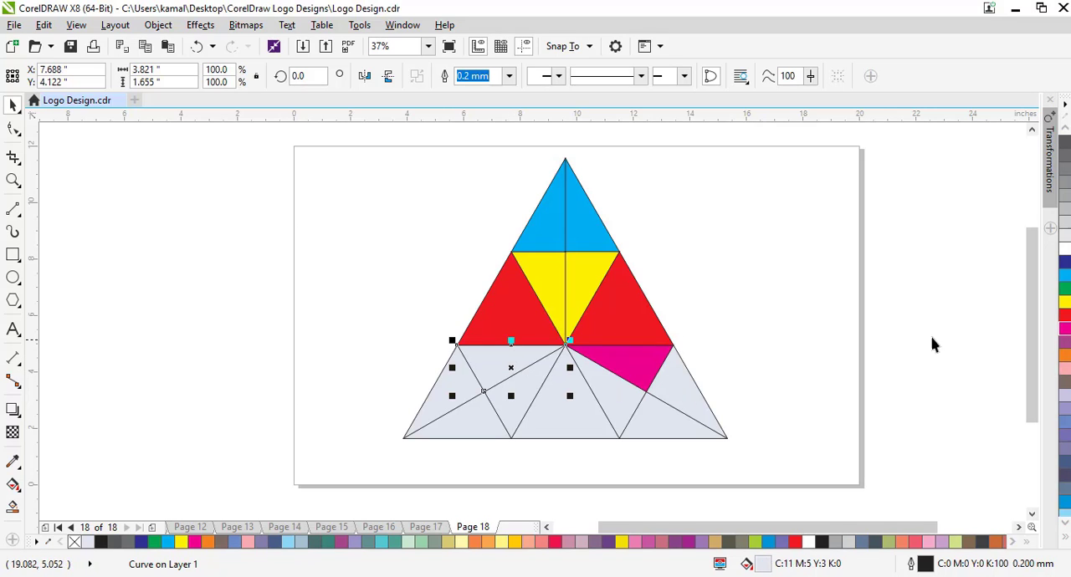
{"action": "left_click", "coordinate": [1065, 331]}
Fill the upper halves of the two bottom corner triangles with orange (C:0 M:60 Y:100 K:0).
{"action": "left_click", "coordinate": [693, 391]}
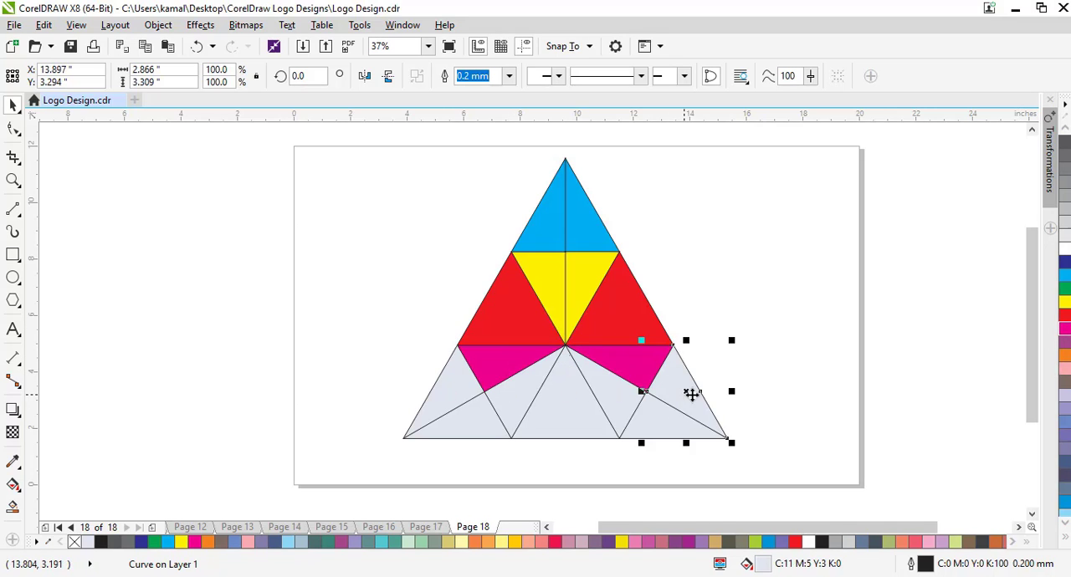
{"action": "left_click", "coordinate": [1065, 502]}
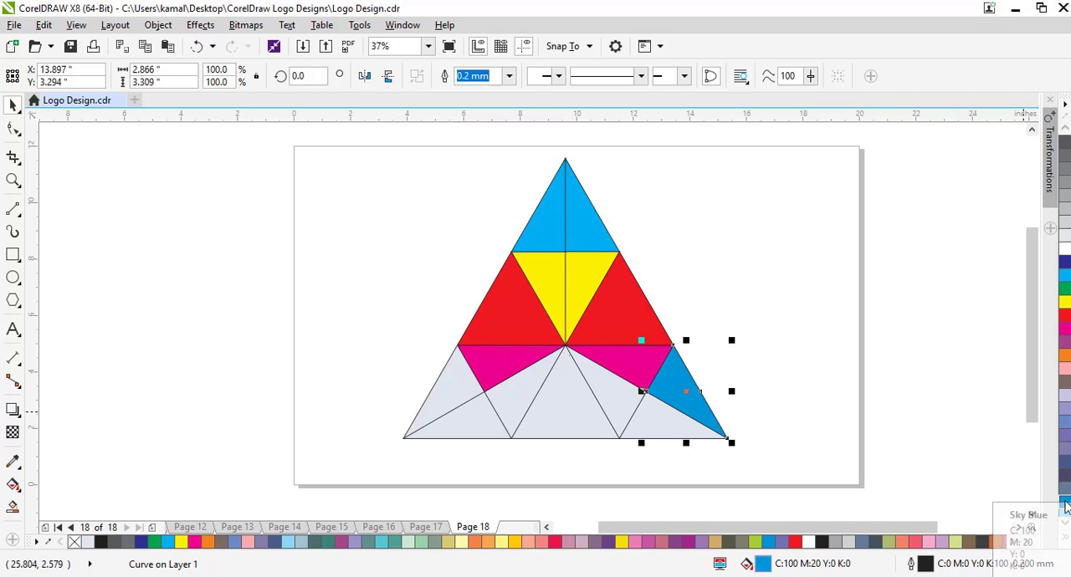
{"action": "left_click", "coordinate": [1065, 356]}
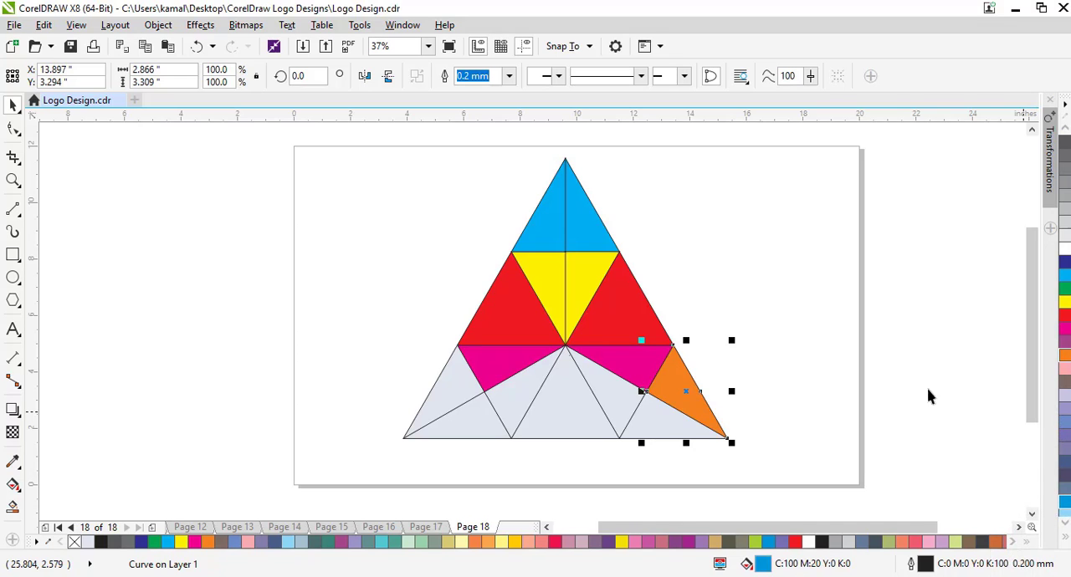
{"action": "left_click", "coordinate": [426, 408]}
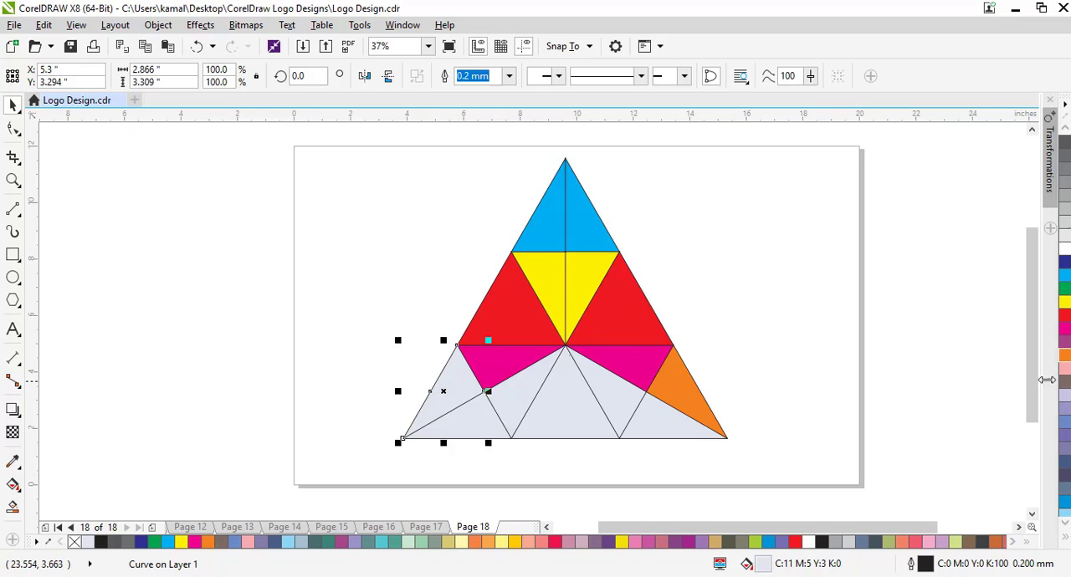
{"action": "left_click", "coordinate": [1062, 361]}
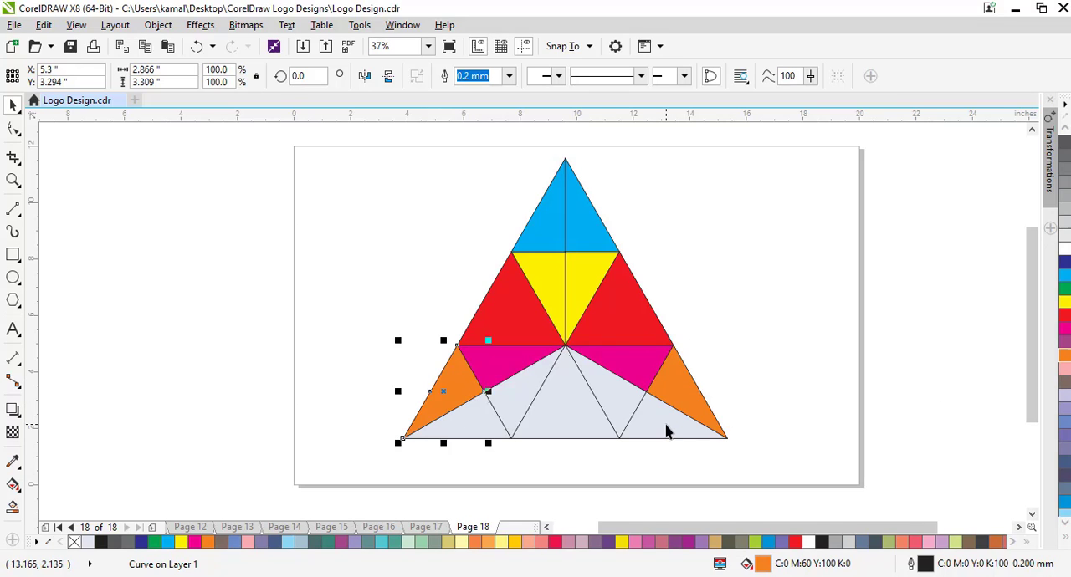
Fill the lower halves of the two bottom corner triangles with turquoise (C:60 M:0 Y:20 K:0).
{"action": "left_click", "coordinate": [675, 424]}
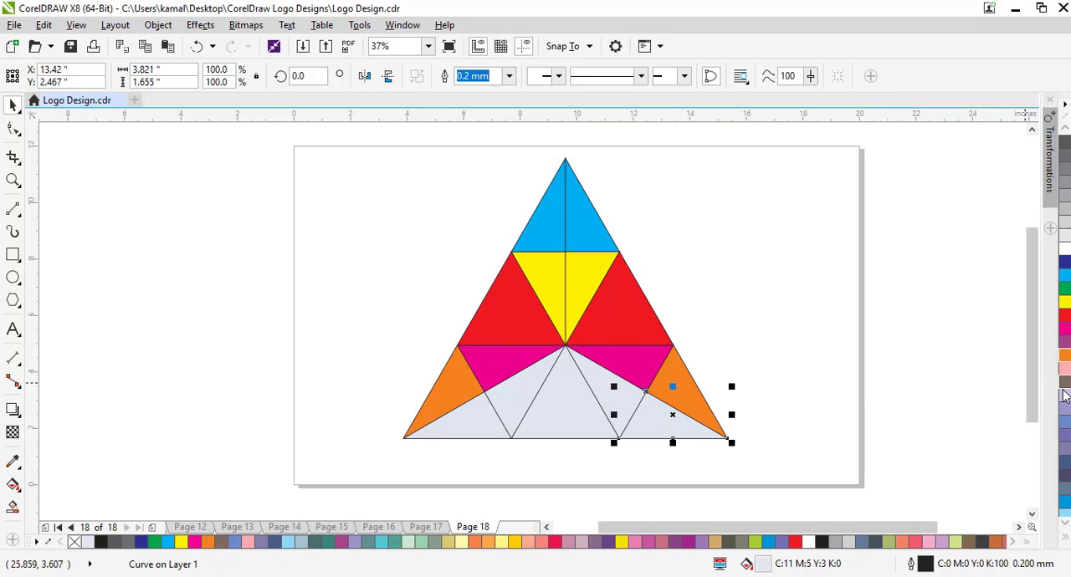
{"action": "scroll", "coordinate": [1064, 393], "scroll_direction": "down", "scroll_amount": 5}
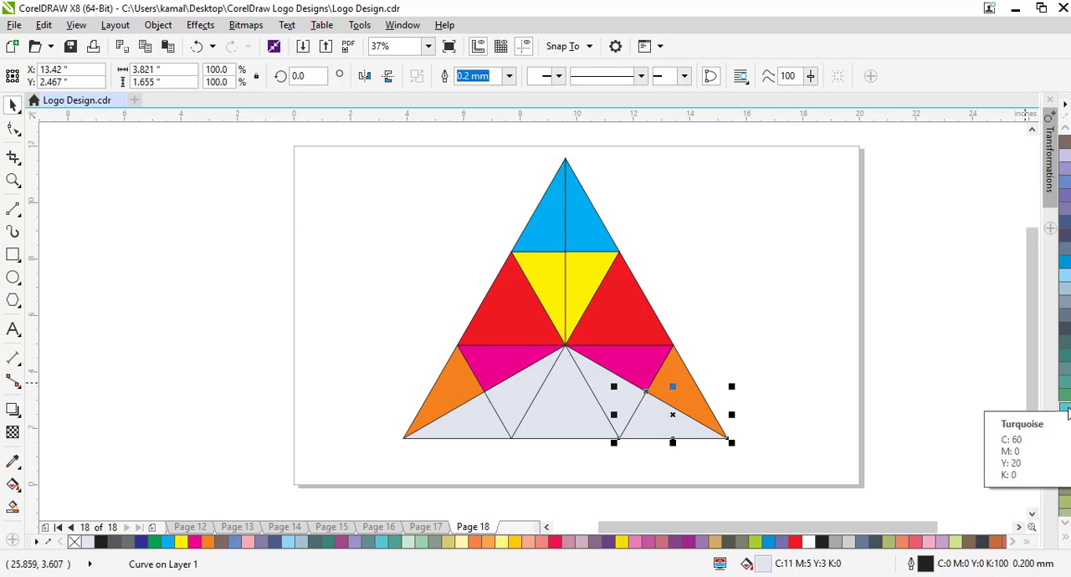
{"action": "left_click", "coordinate": [1067, 411]}
{"action": "left_click", "coordinate": [484, 423]}
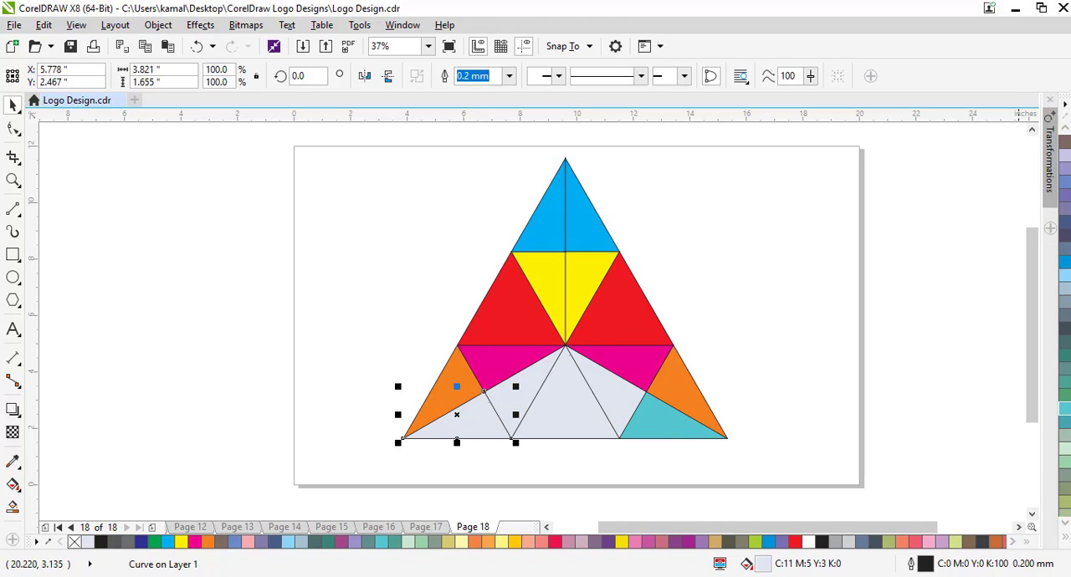
{"action": "left_click", "coordinate": [1067, 414]}
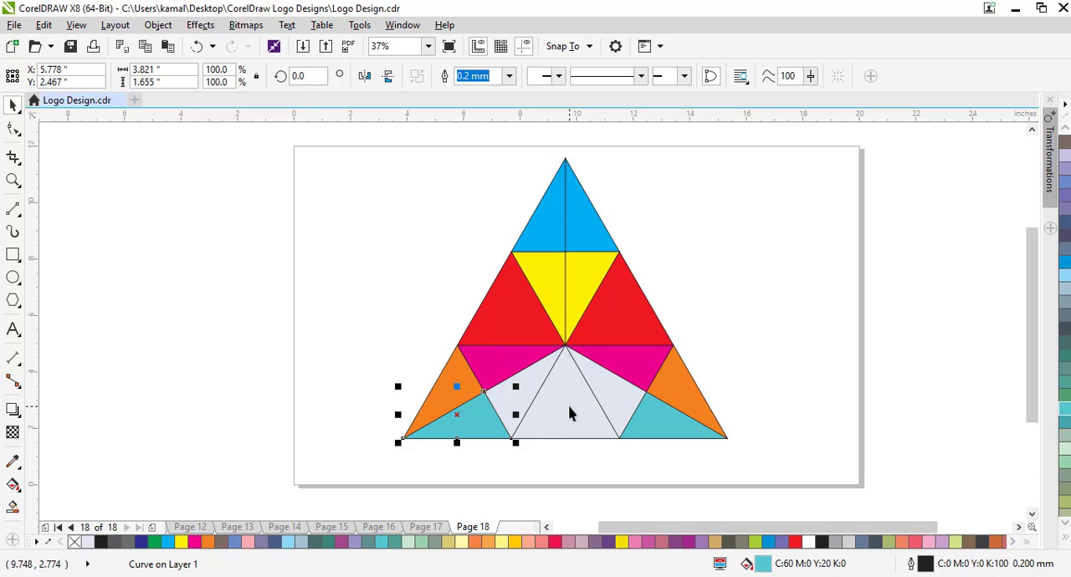
Fill the lower halves of the two inverted triangles in the bottom row with yellow-green (C:40 M:0 Y:100 K:0).
{"action": "left_click", "coordinate": [611, 407]}
{"action": "scroll", "coordinate": [1064, 390], "scroll_direction": "down", "scroll_amount": 5}
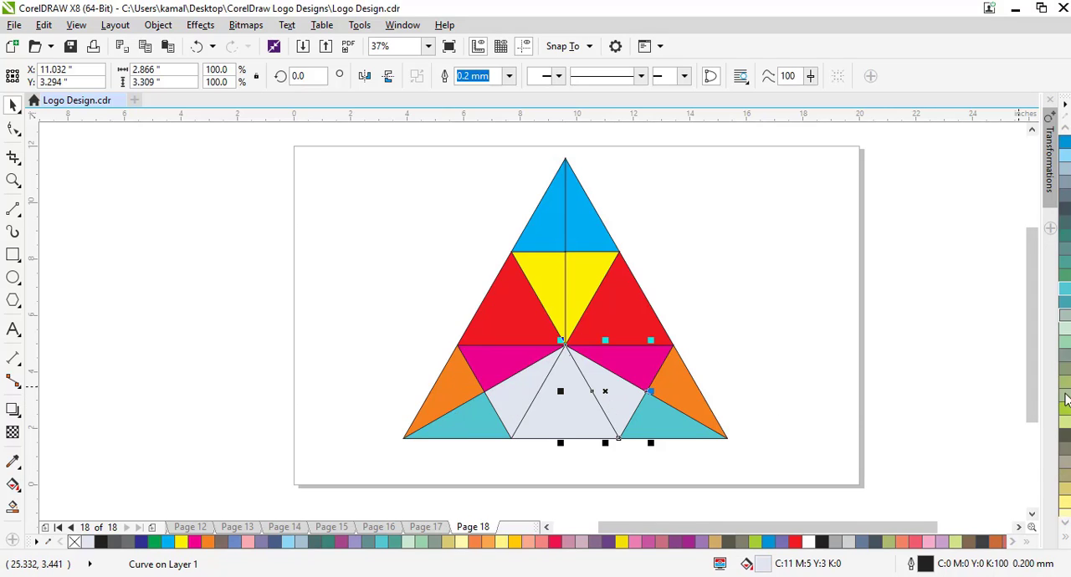
{"action": "left_click", "coordinate": [1066, 332]}
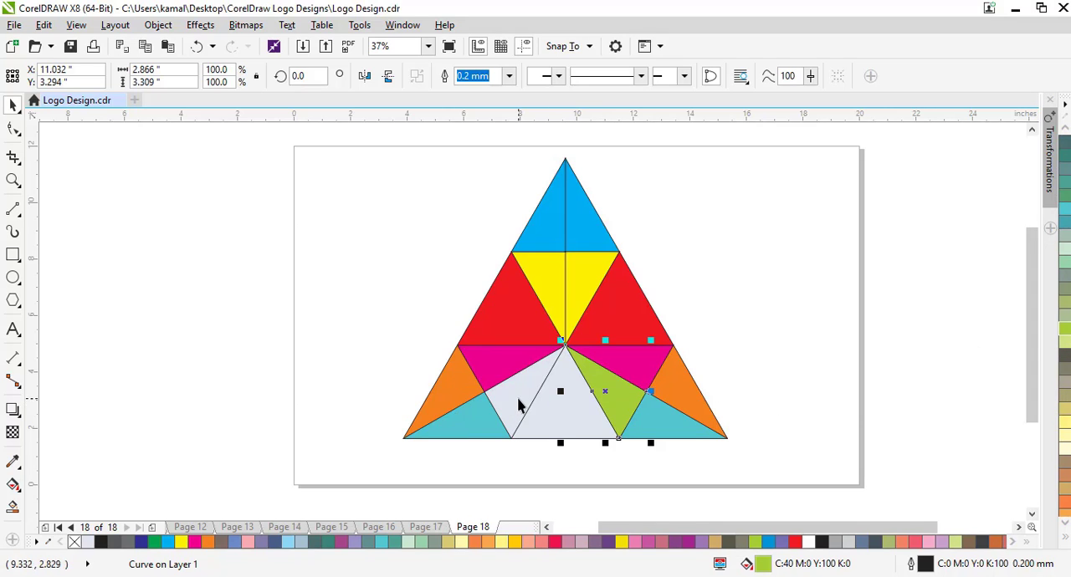
{"action": "left_click", "coordinate": [544, 399]}
{"action": "left_click", "coordinate": [1067, 335]}
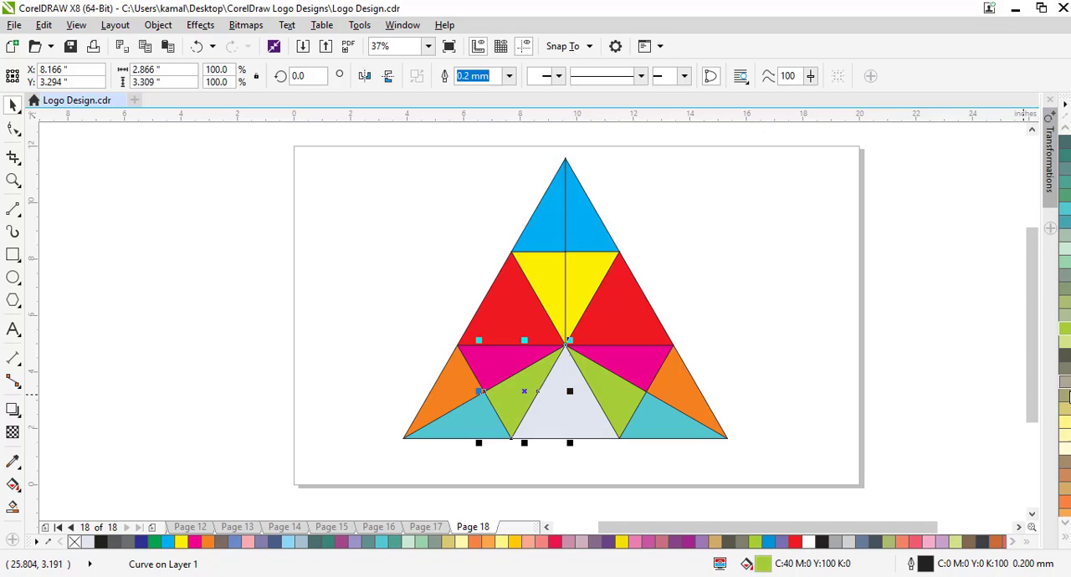
Fill the upright middle triangle of the bottom row with salmon pink (C:0 M:60 Y:40 K:0) and deselect it.
{"action": "left_click", "coordinate": [575, 420]}
{"action": "scroll", "coordinate": [1064, 435], "scroll_direction": "down", "scroll_amount": 5}
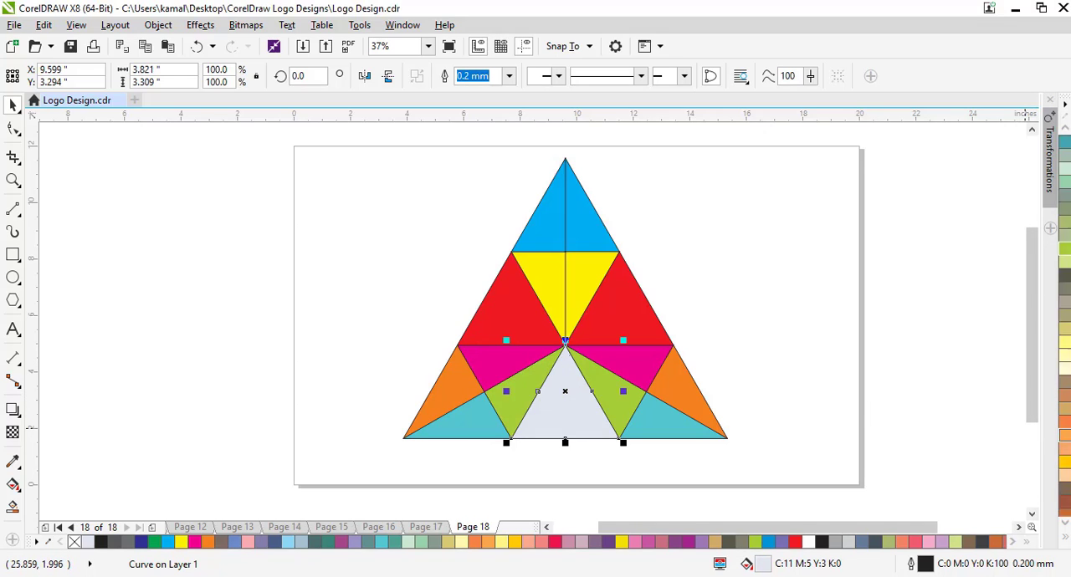
{"action": "scroll", "coordinate": [1064, 443], "scroll_direction": "down", "scroll_amount": 2}
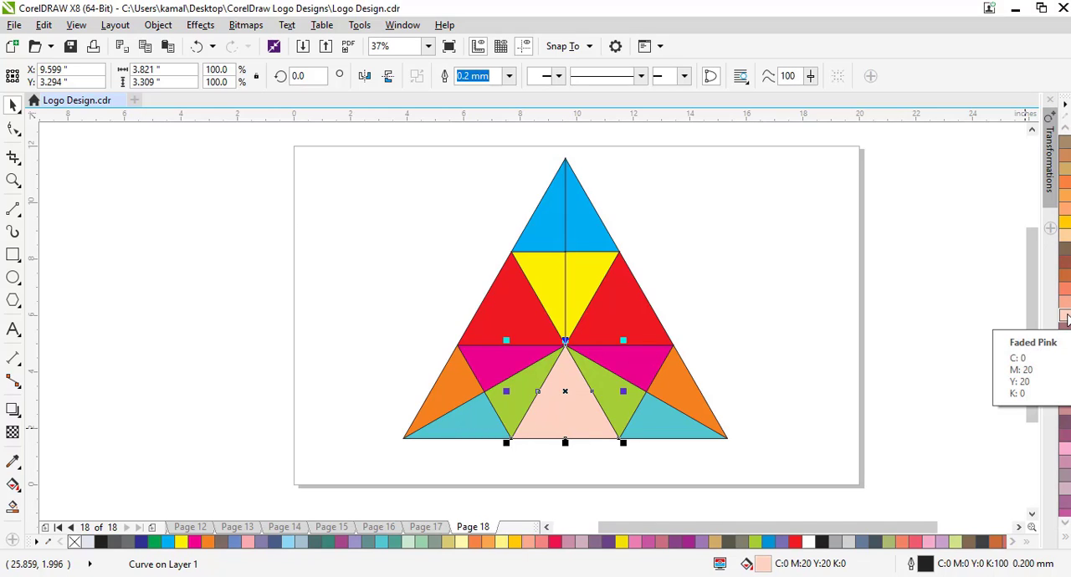
{"action": "scroll", "coordinate": [1068, 318], "scroll_direction": "down", "scroll_amount": 3}
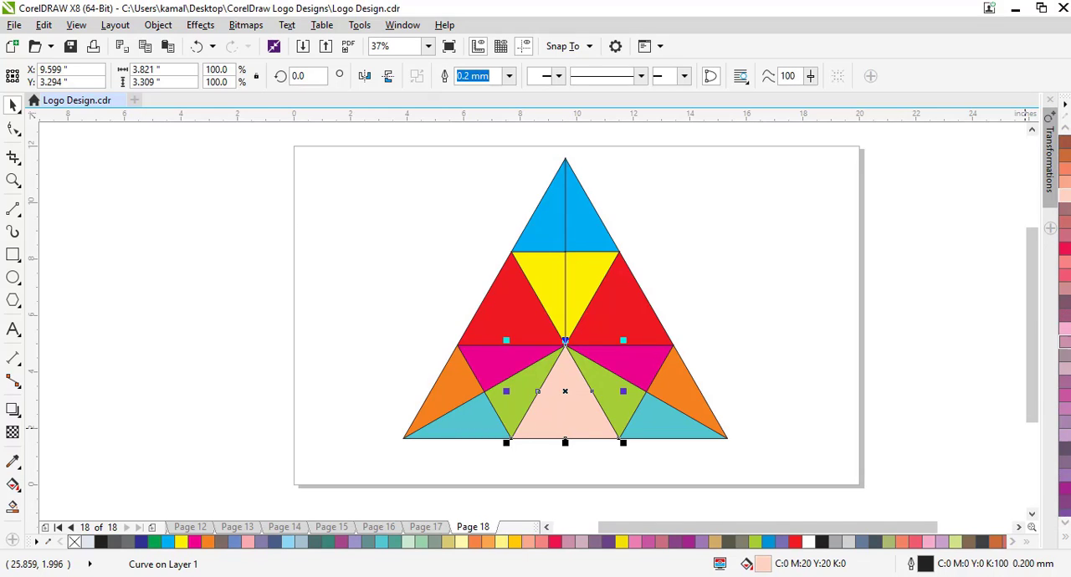
{"action": "left_click", "coordinate": [1066, 402]}
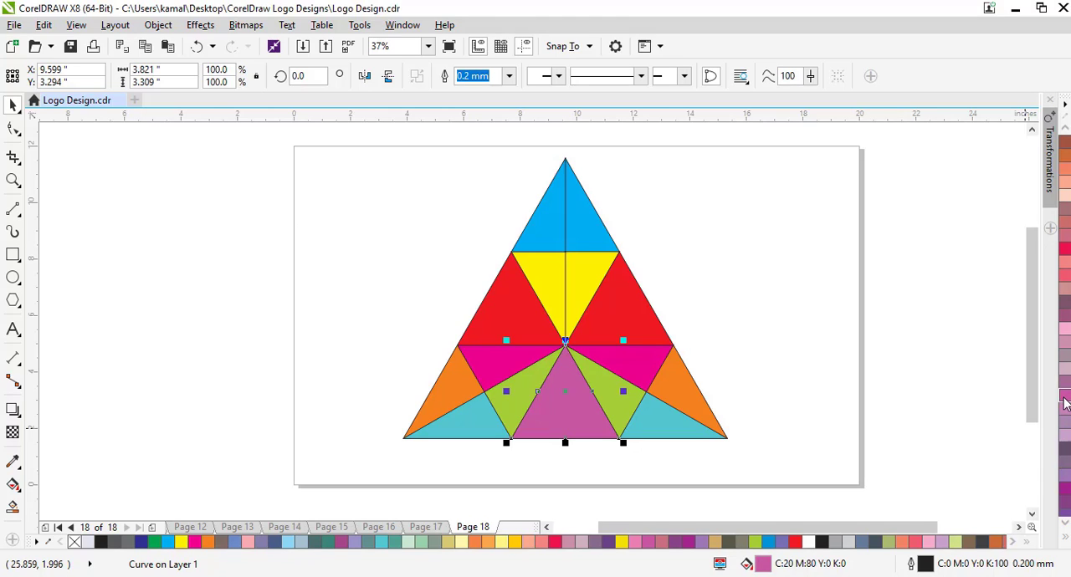
{"action": "scroll", "coordinate": [1066, 393], "scroll_direction": "up", "scroll_amount": 3}
{"action": "left_click", "coordinate": [1066, 332]}
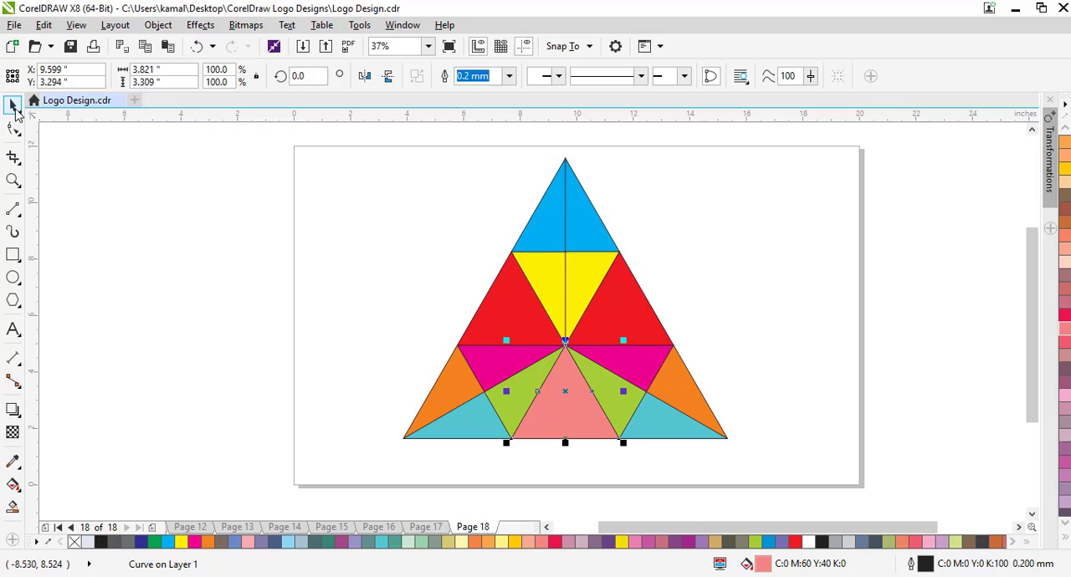
{"action": "left_click", "coordinate": [418, 219]}
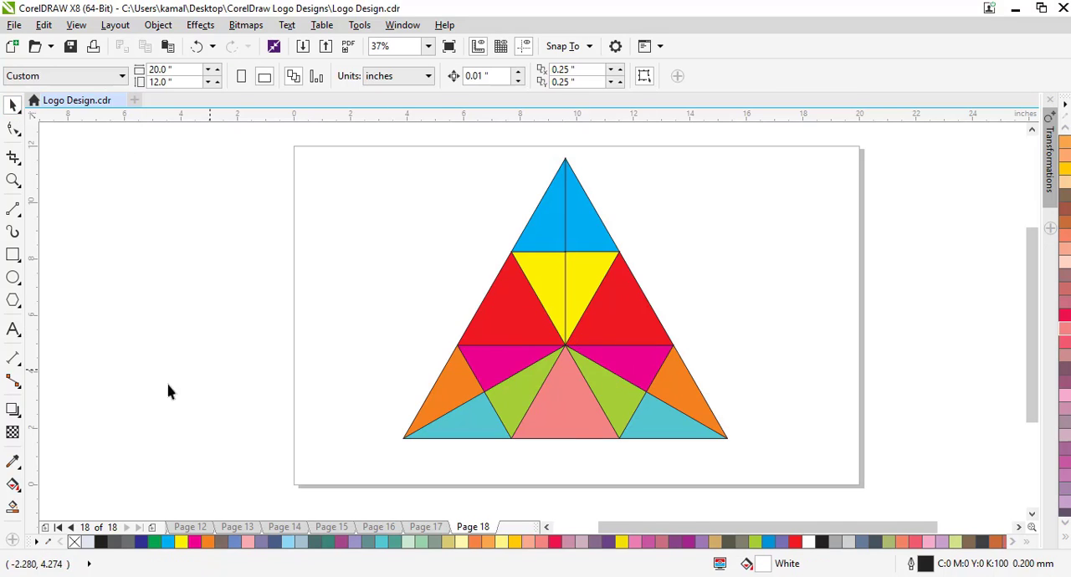
Apply a linear fountain fill to the logo's left orange piece with the Interactive Fill tool, running from its outer corner to the opposite edge.
{"action": "left_click", "coordinate": [13, 486]}
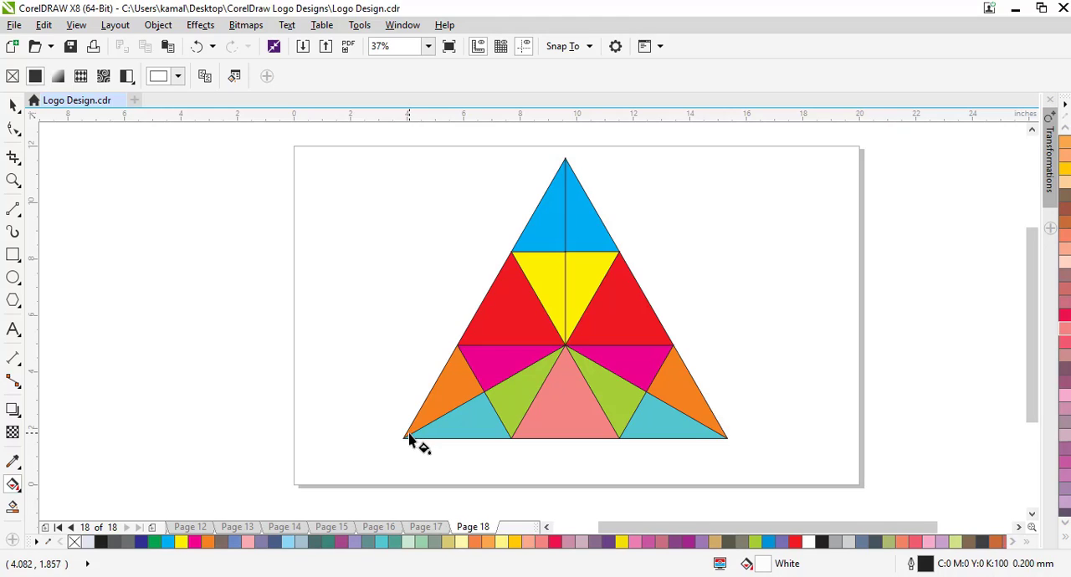
{"action": "left_click", "coordinate": [437, 412]}
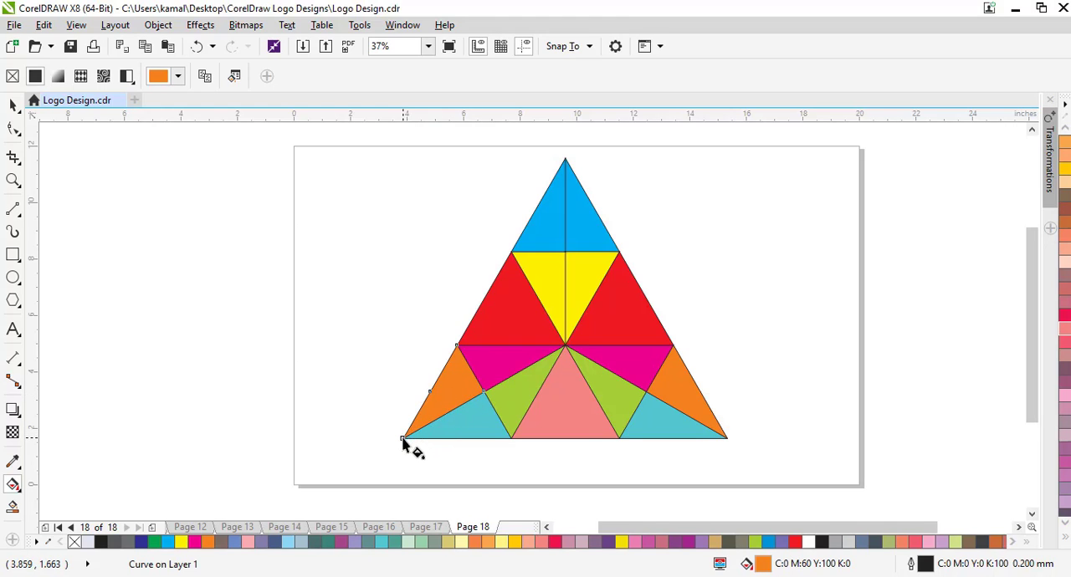
{"action": "left_click_drag", "start_coordinate": [405, 437], "coordinate": [472, 371]}
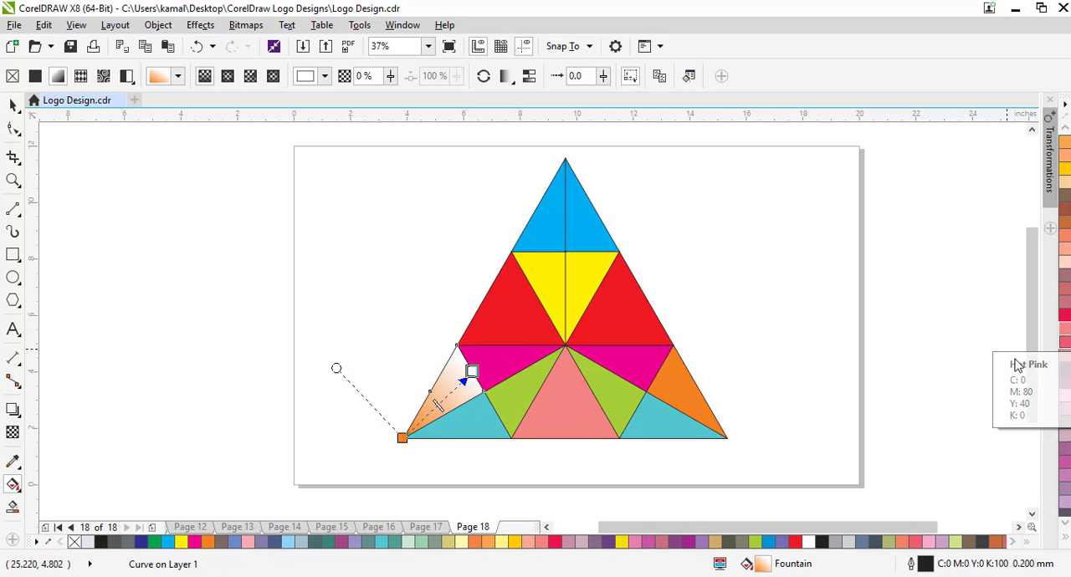
Set the end colour of the left orange piece's fountain fill to a golden yellow shade of orange.
{"action": "scroll", "coordinate": [1064, 243], "scroll_direction": "up", "scroll_amount": 6}
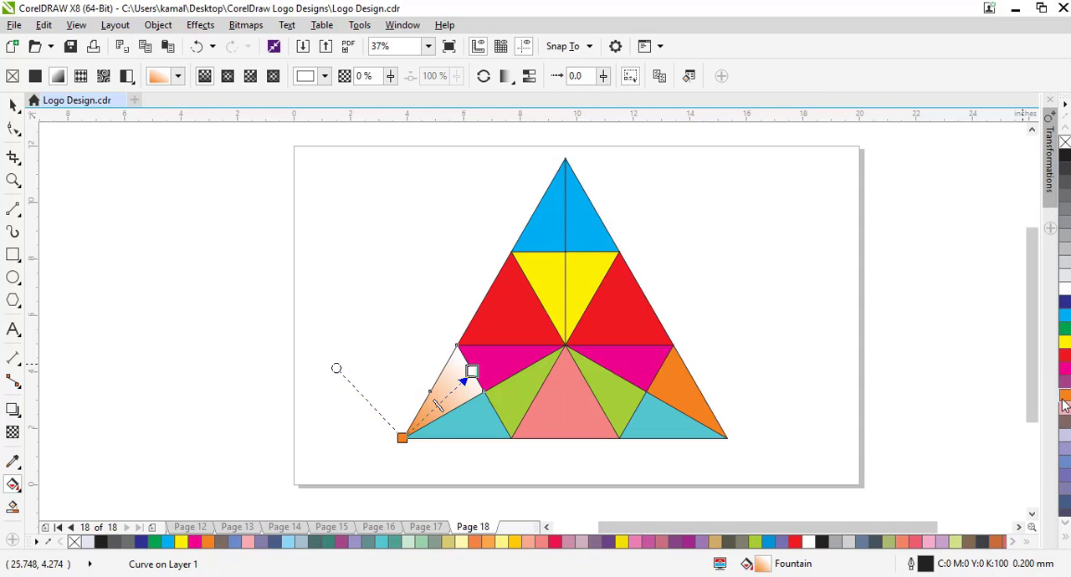
{"action": "left_click", "coordinate": [1063, 401]}
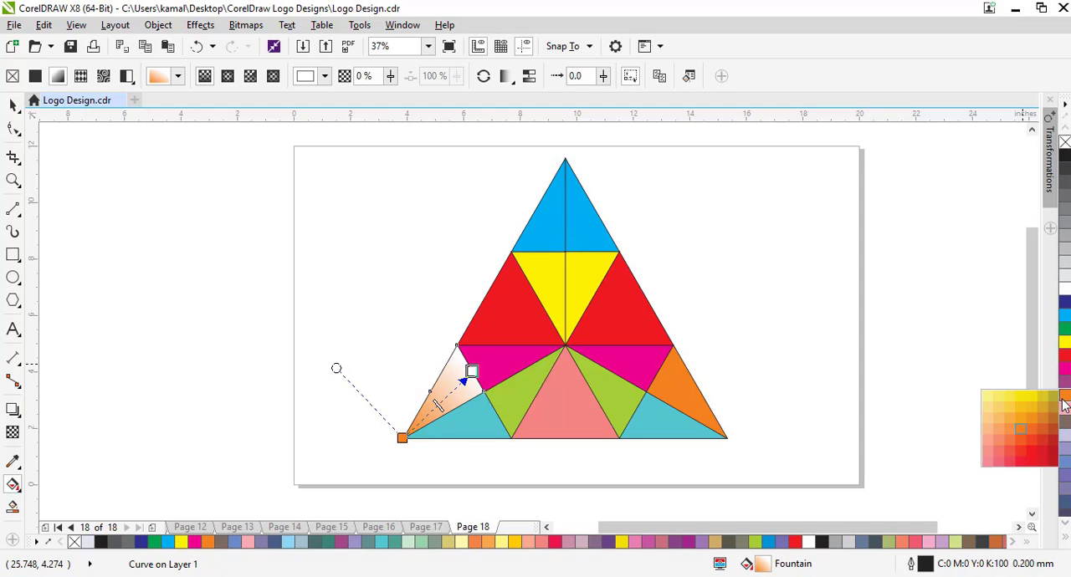
{"action": "left_click", "coordinate": [1005, 420]}
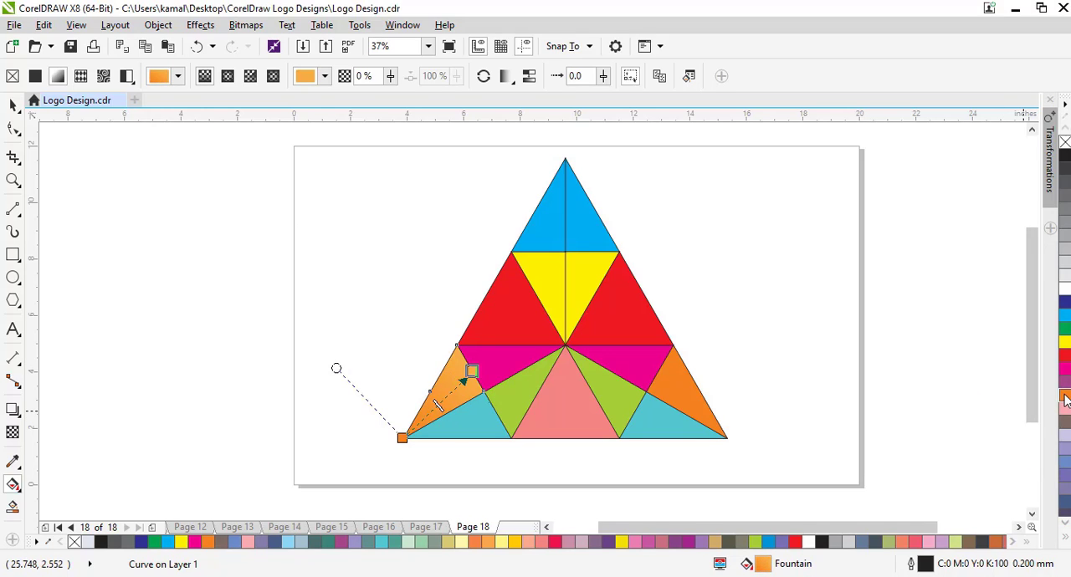
{"action": "left_click", "coordinate": [1065, 400]}
{"action": "left_click", "coordinate": [988, 407]}
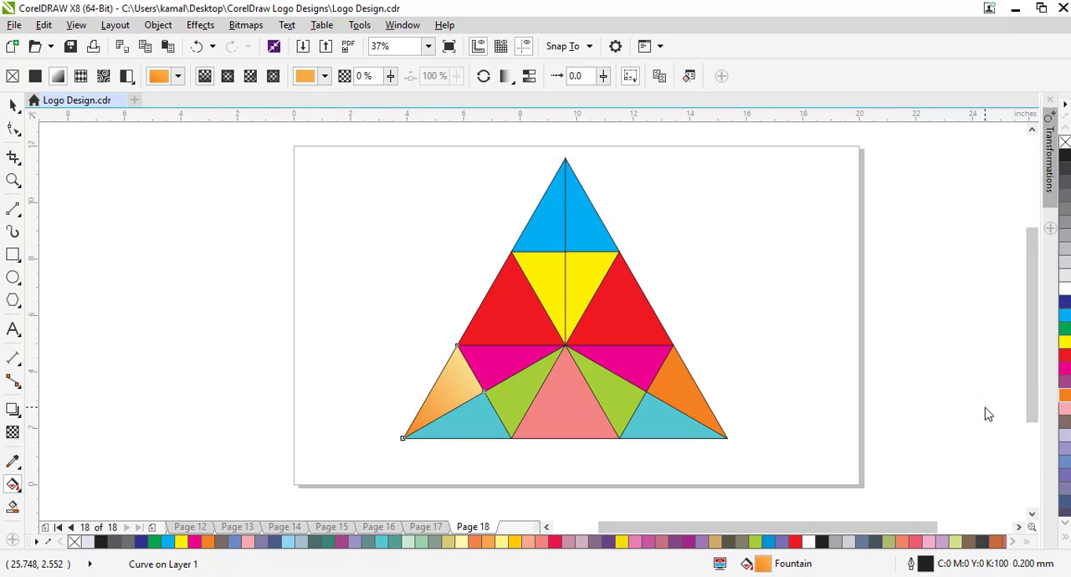
{"action": "left_click", "coordinate": [1067, 399]}
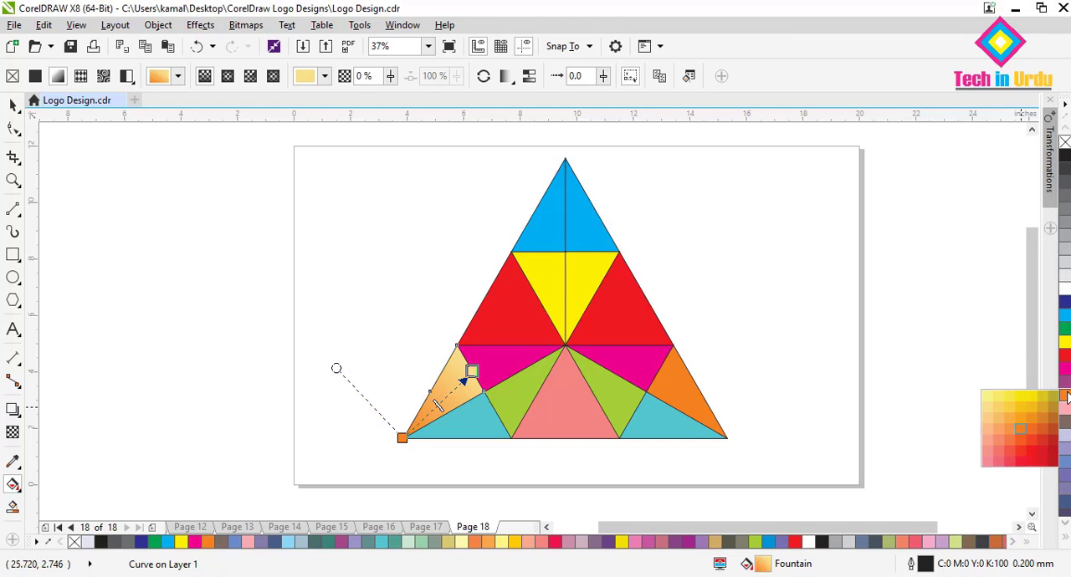
{"action": "left_click", "coordinate": [1012, 409]}
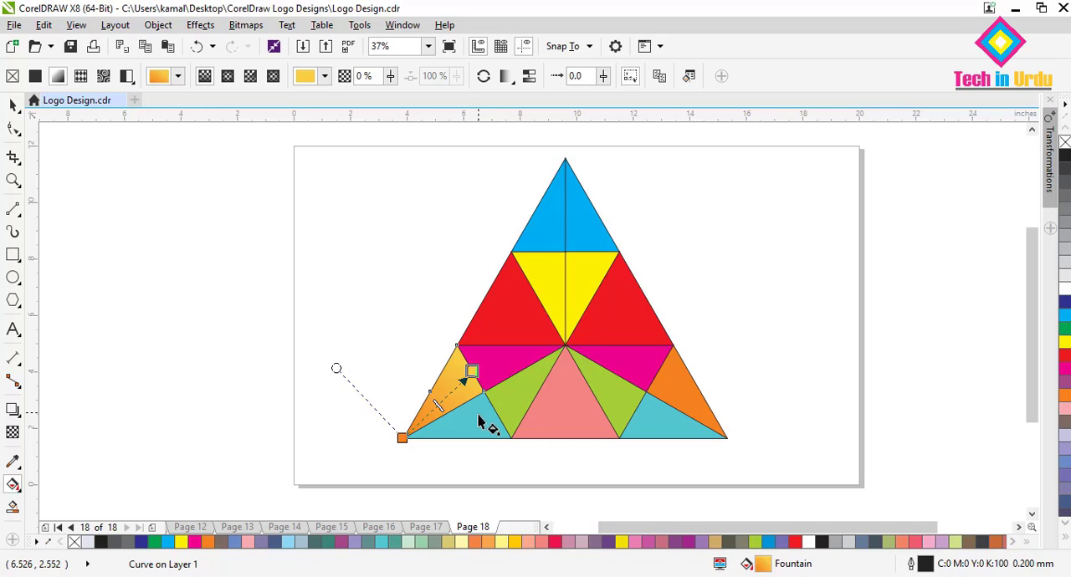
Give the logo's right orange piece a linear fountain fill from orange at its outer corner to light yellow at its inner corner.
{"action": "left_click", "coordinate": [684, 394]}
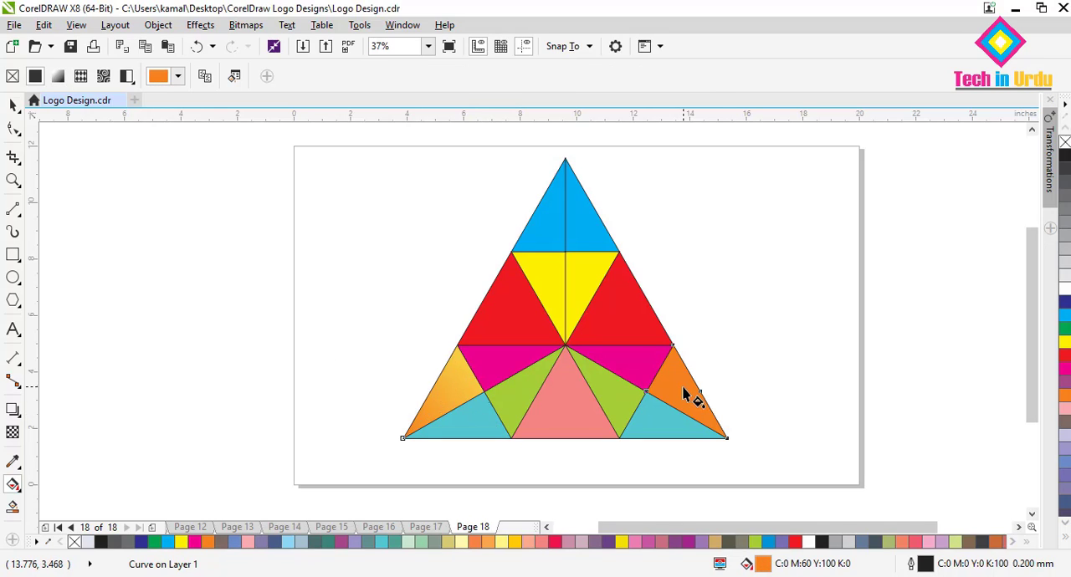
{"action": "left_click", "coordinate": [1062, 398]}
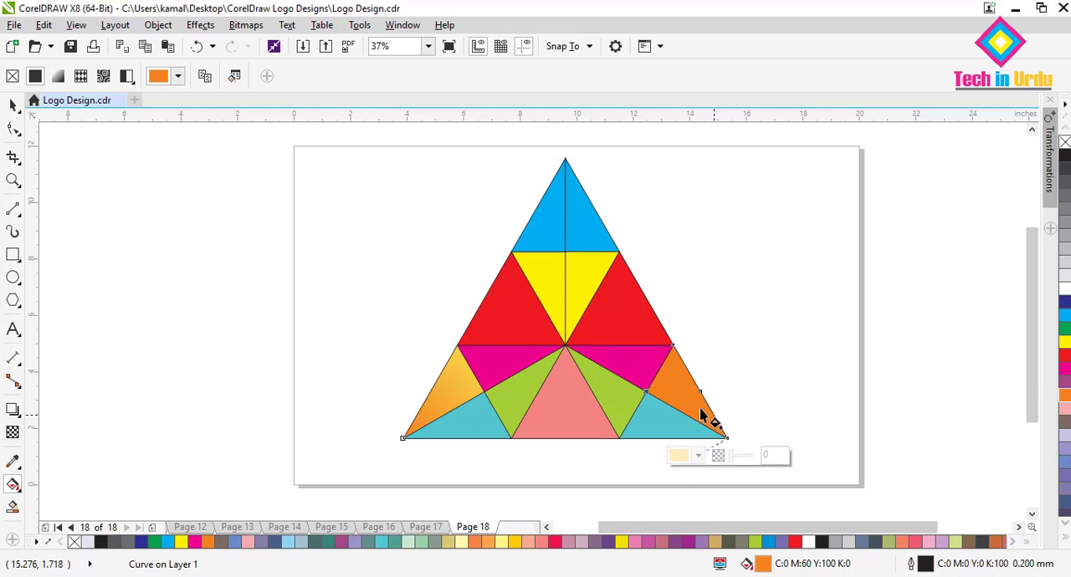
{"action": "left_click_drag", "start_coordinate": [724, 437], "coordinate": [646, 390]}
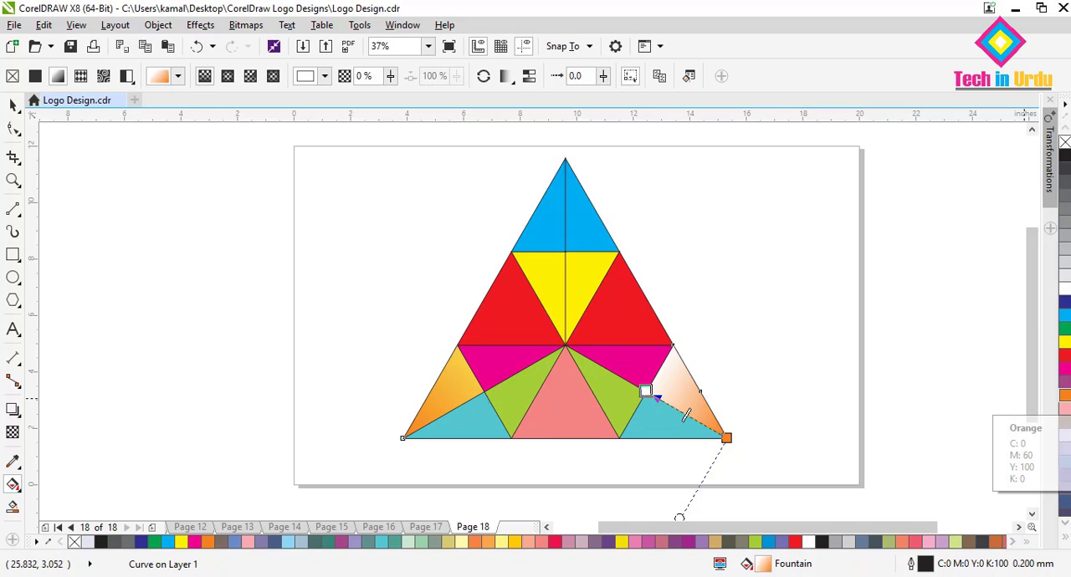
{"action": "left_click", "coordinate": [1064, 396]}
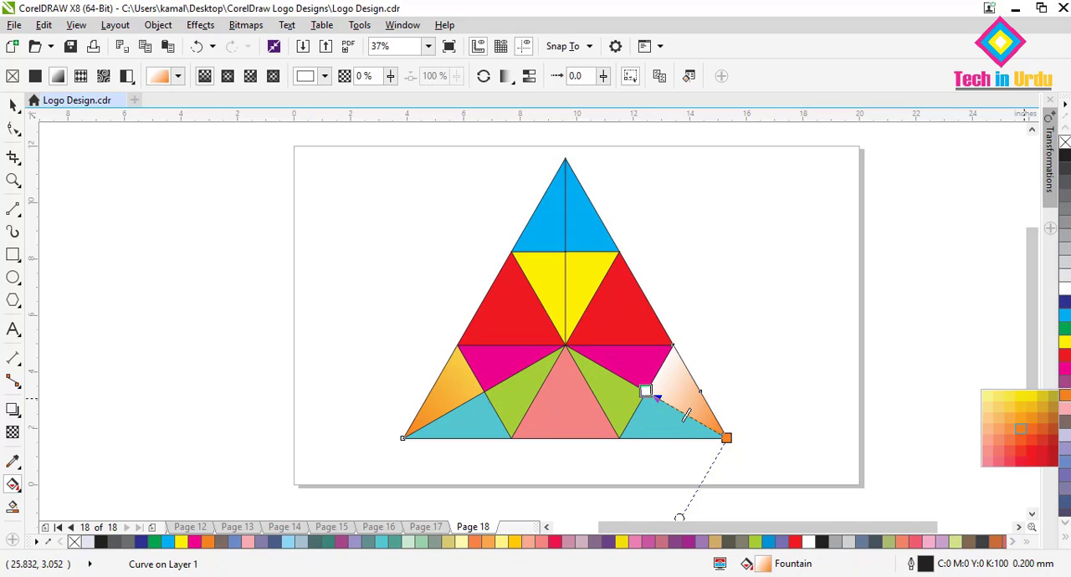
{"action": "left_click", "coordinate": [1009, 398]}
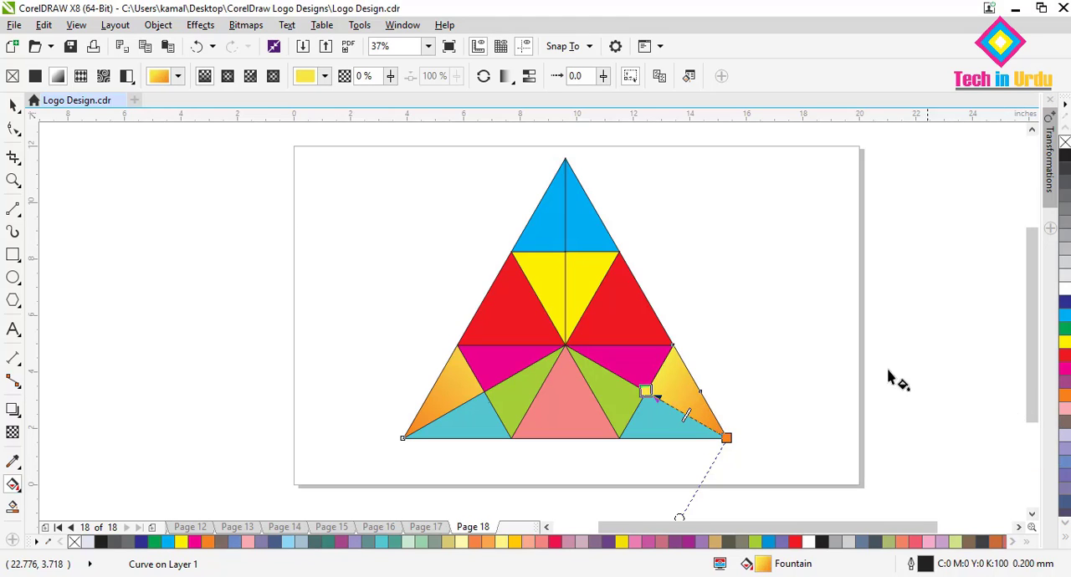
Recolour the logo's right turquoise piece with a light blue shade (C:48 M:15 Y:11 K:0).
{"action": "left_click", "coordinate": [657, 433]}
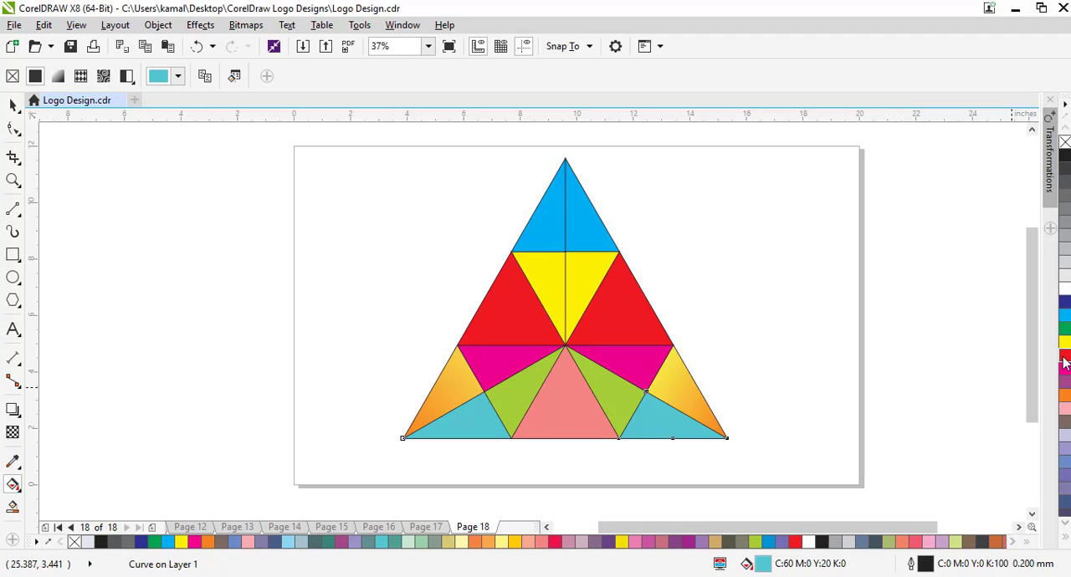
{"action": "left_click", "coordinate": [1066, 470]}
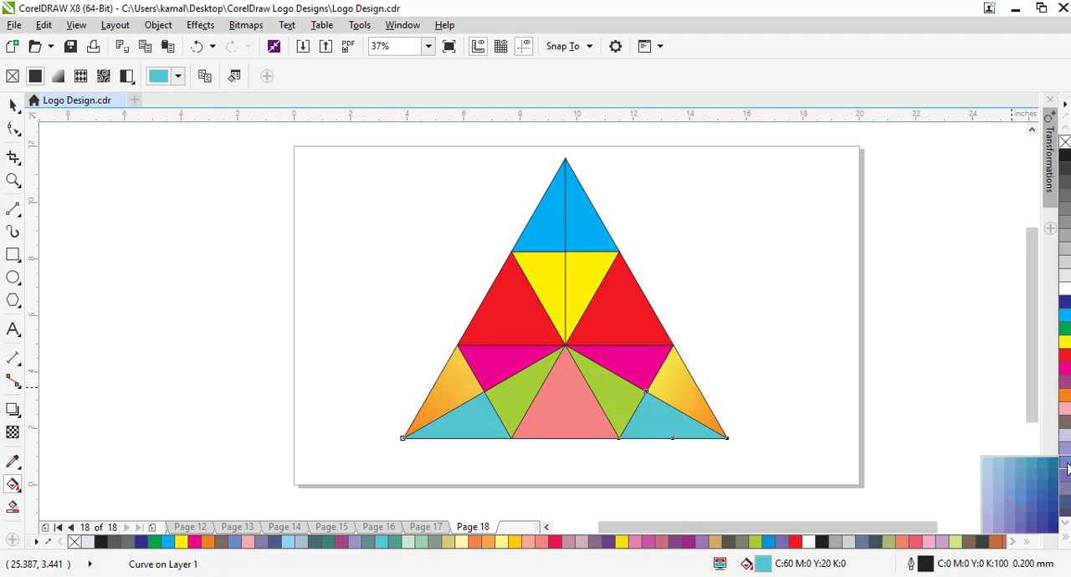
{"action": "left_click", "coordinate": [1013, 470]}
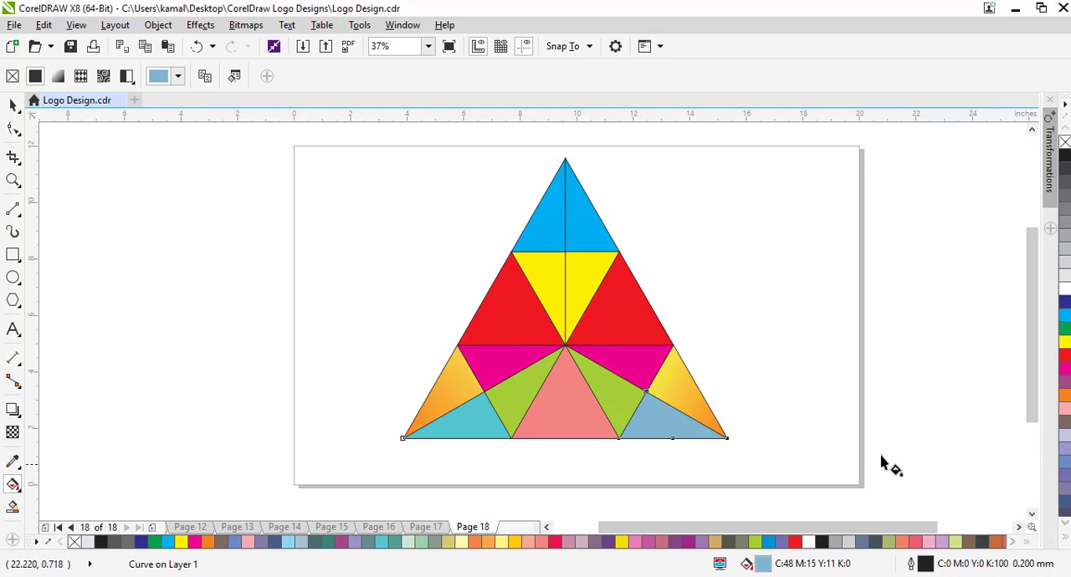
Undo the right turquoise piece's last recolouring and give it a linear fountain fill to white, from its outer corner to its inner base corner.
{"action": "left_click", "coordinate": [197, 46]}
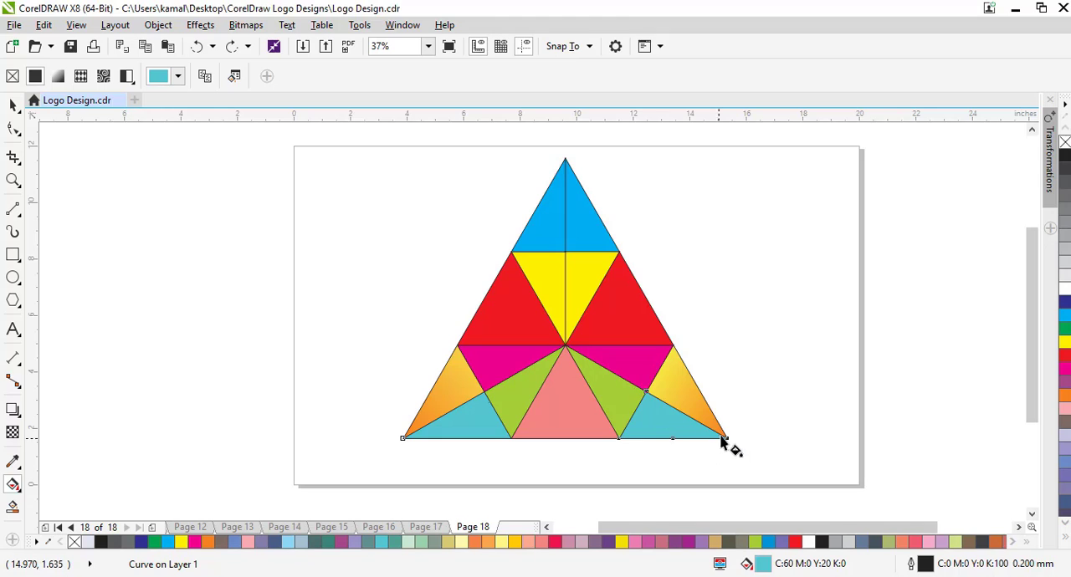
{"action": "left_click_drag", "start_coordinate": [726, 438], "coordinate": [619, 437]}
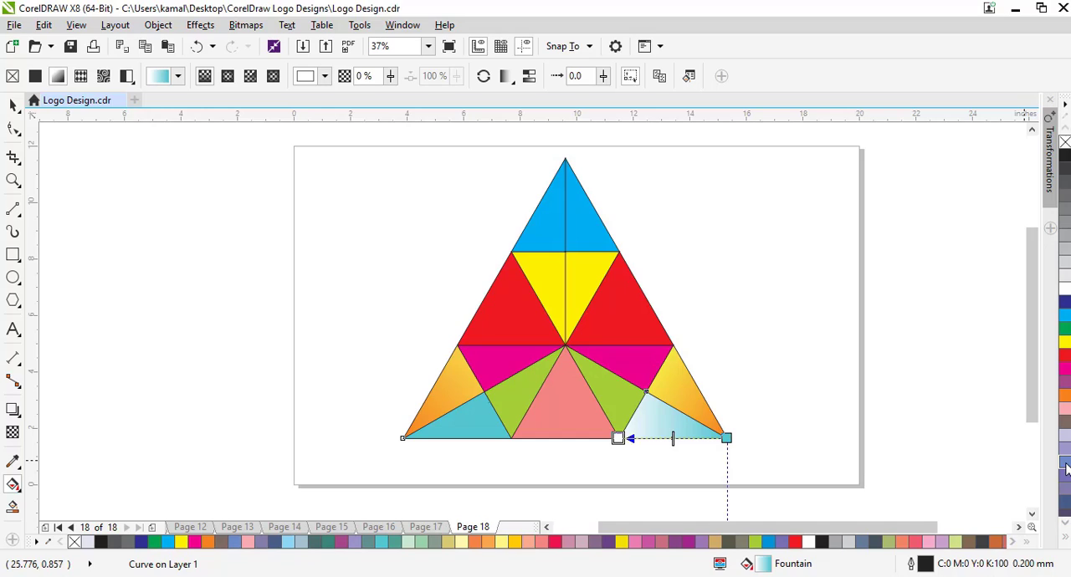
Try greyish-blue shades as the end colour of the right turquoise piece's fountain fill.
{"action": "left_click", "coordinate": [1066, 469]}
{"action": "left_click", "coordinate": [1012, 463]}
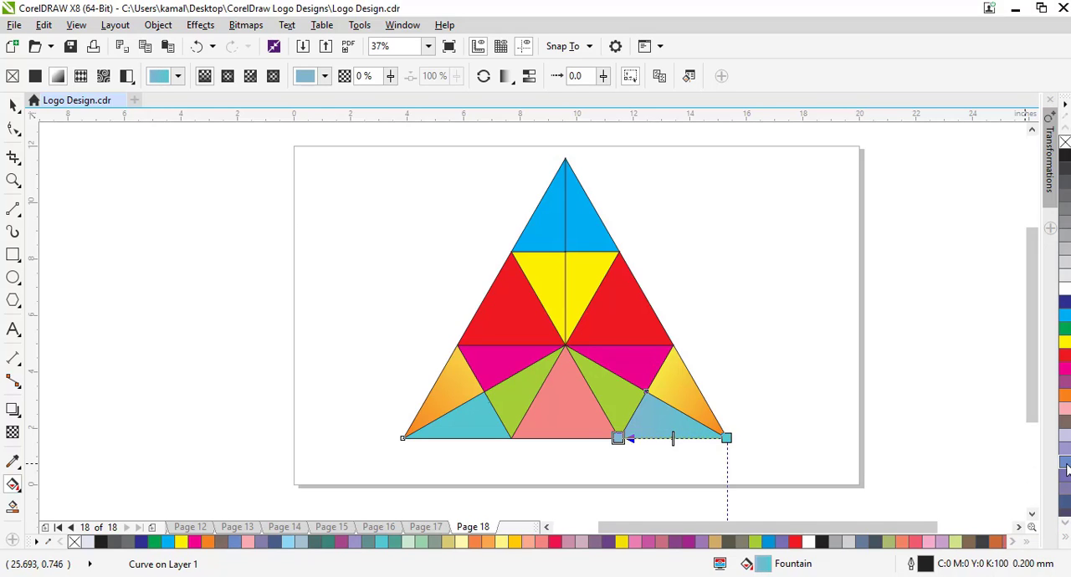
{"action": "left_click", "coordinate": [1067, 468]}
{"action": "left_click", "coordinate": [995, 468]}
{"action": "key", "text": "Escape"}
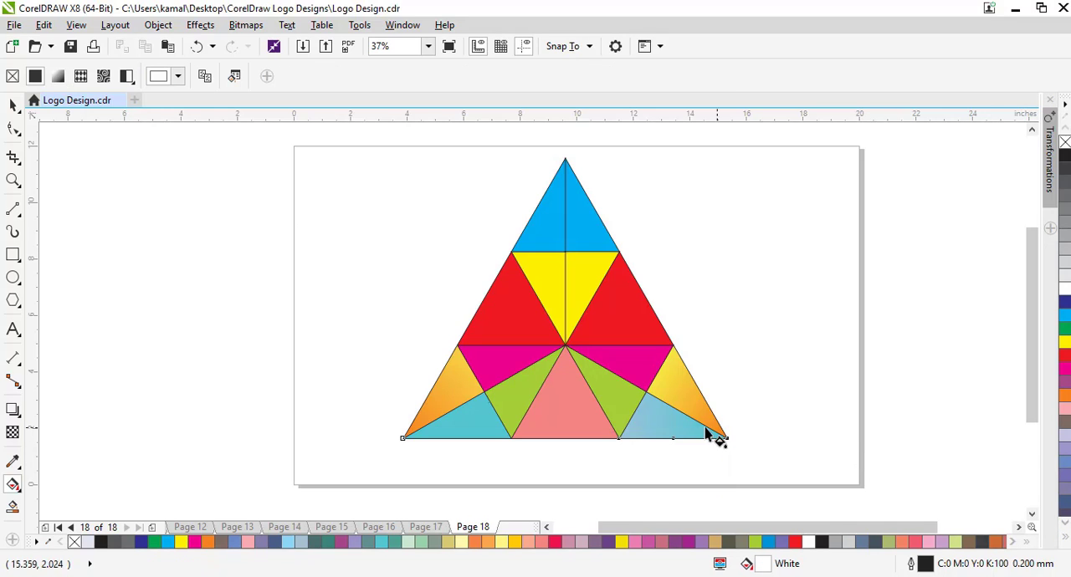
Set the end colour of the right turquoise piece's fountain fill to a pale shade from the Ice Blue swatch.
{"action": "left_click", "coordinate": [685, 434]}
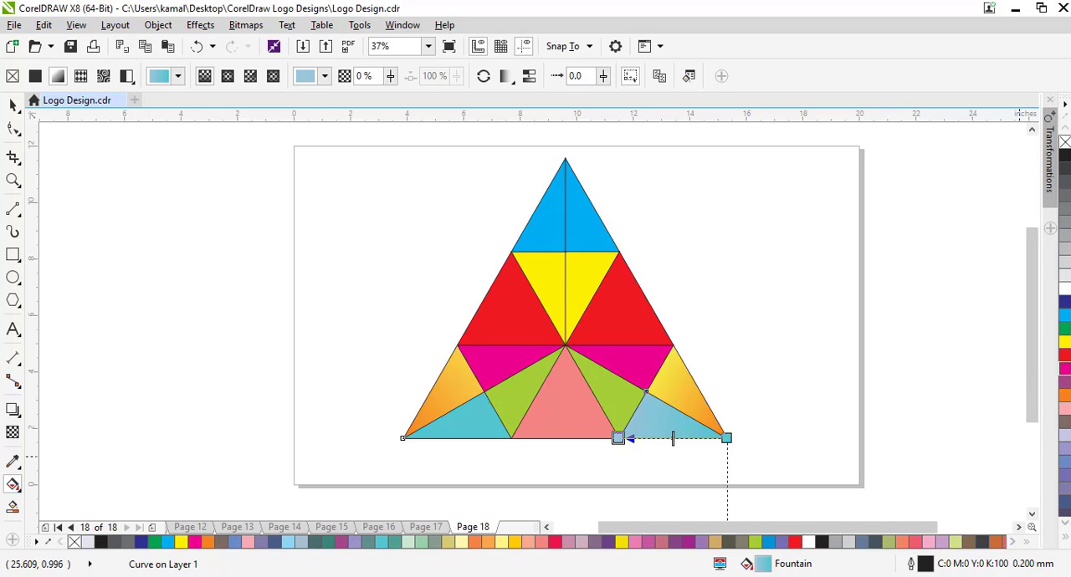
{"action": "scroll", "coordinate": [1064, 356], "scroll_direction": "down", "scroll_amount": 2}
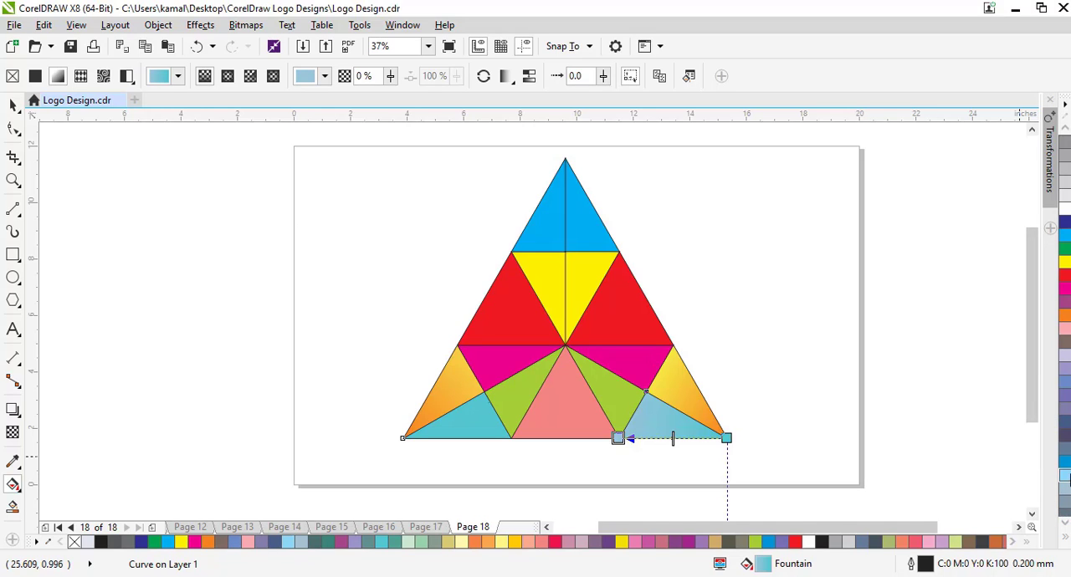
{"action": "left_click", "coordinate": [1068, 476]}
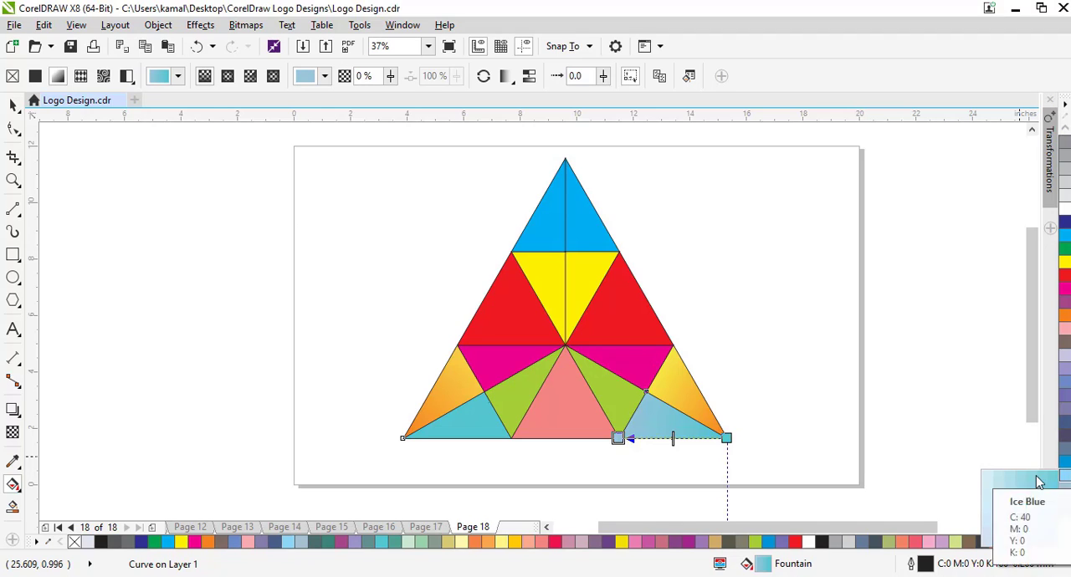
{"action": "left_click", "coordinate": [1008, 487]}
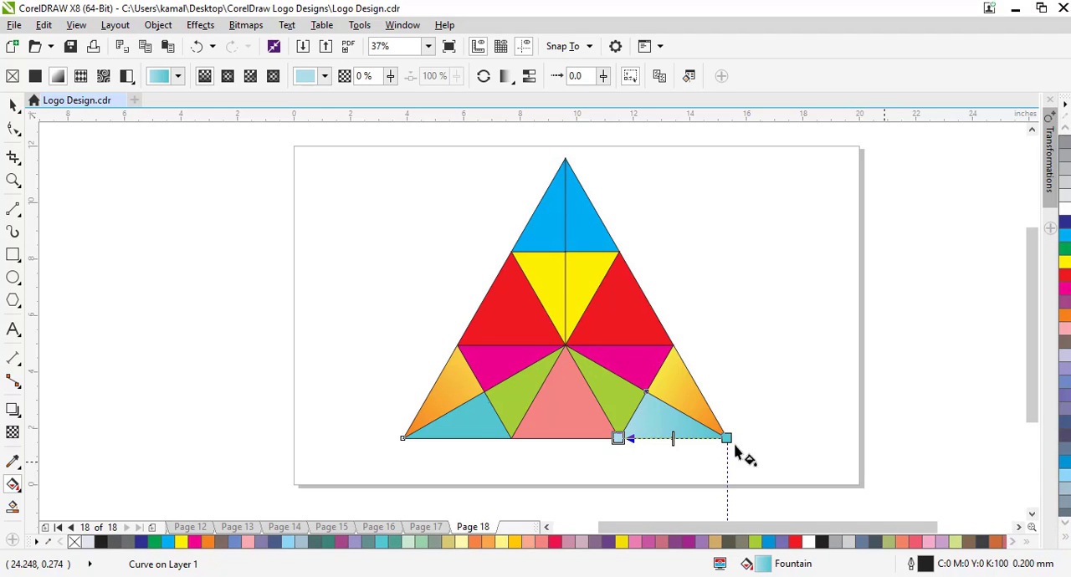
Give the left turquoise piece a linear fountain fill from turquoise at its outer corner to a pale Ice Blue shade at its inner base corner.
{"action": "left_click", "coordinate": [469, 432]}
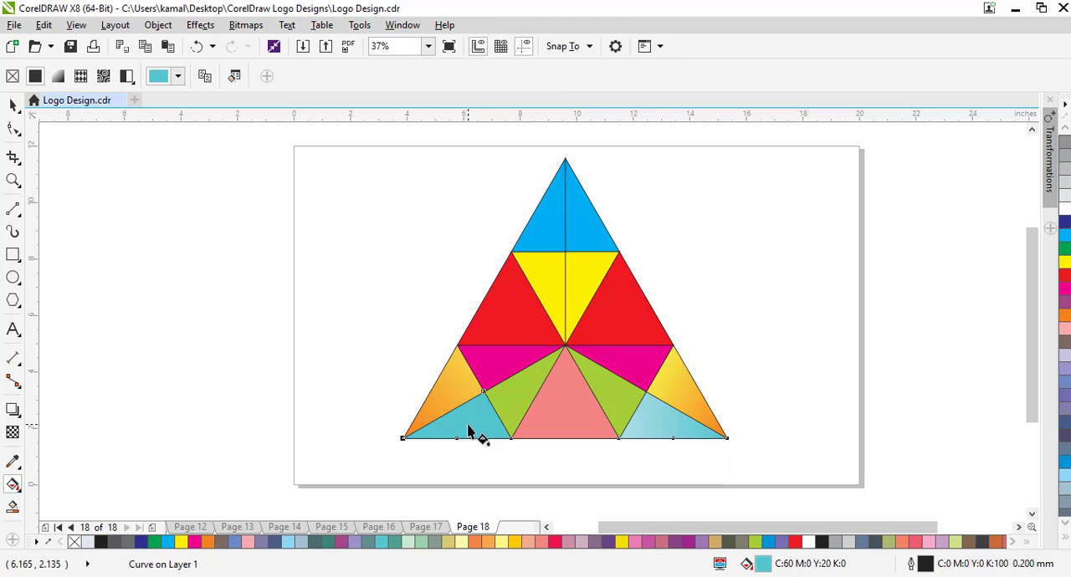
{"action": "left_click_drag", "start_coordinate": [402, 440], "coordinate": [510, 440]}
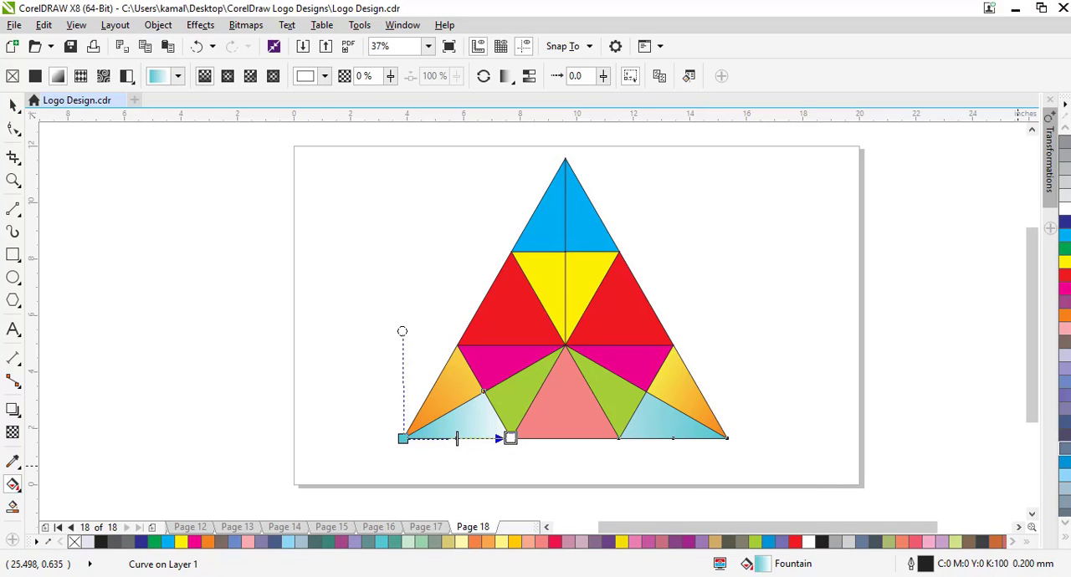
{"action": "left_click", "coordinate": [1067, 384]}
{"action": "left_click", "coordinate": [1064, 478]}
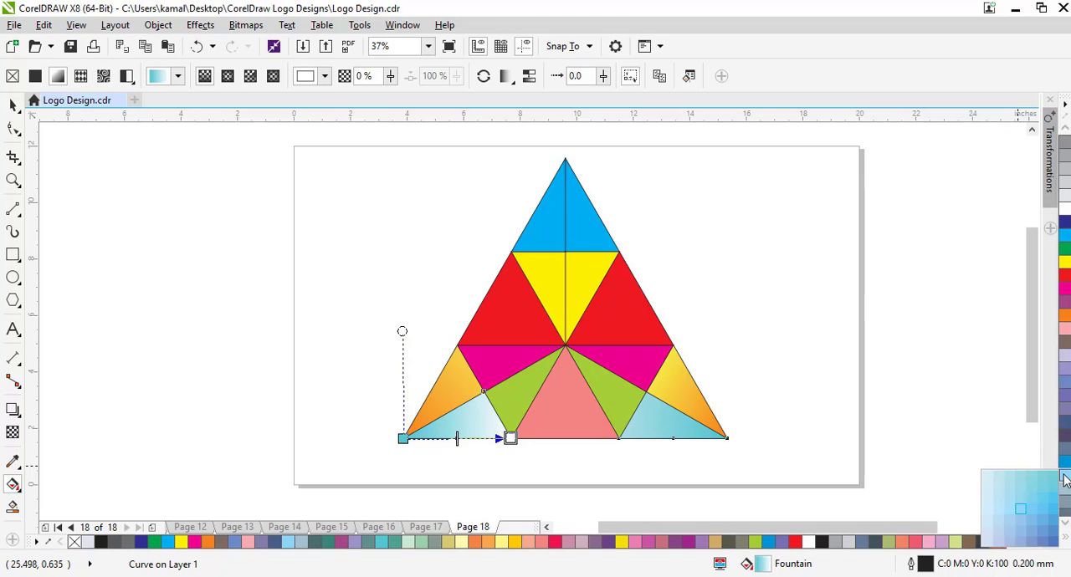
{"action": "left_click", "coordinate": [1009, 480]}
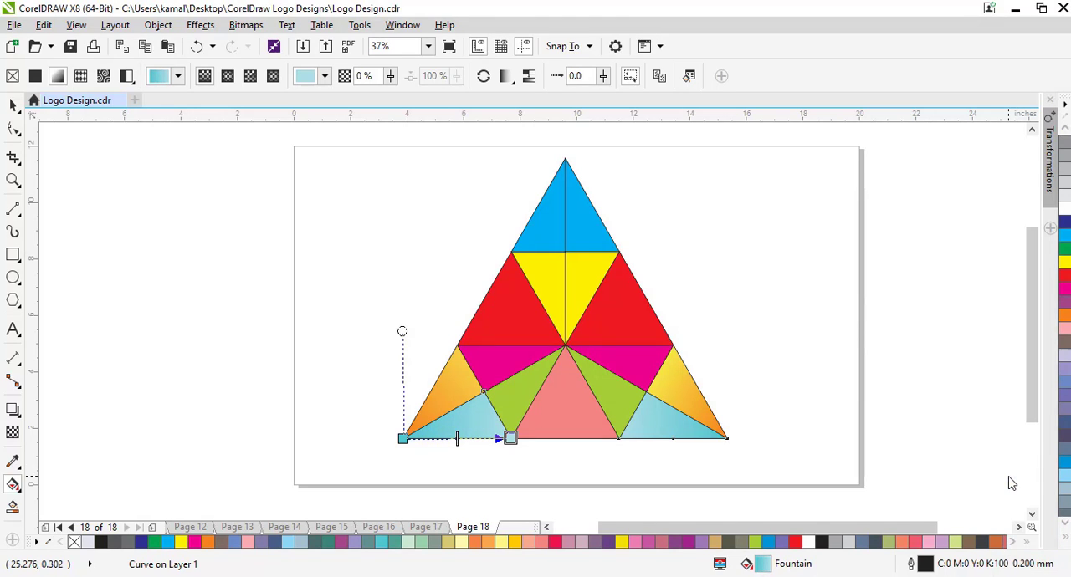
Give the central salmon triangle a linear fountain fill from salmon at the middle of its base to a light pink shade at its apex.
{"action": "left_click", "coordinate": [568, 427]}
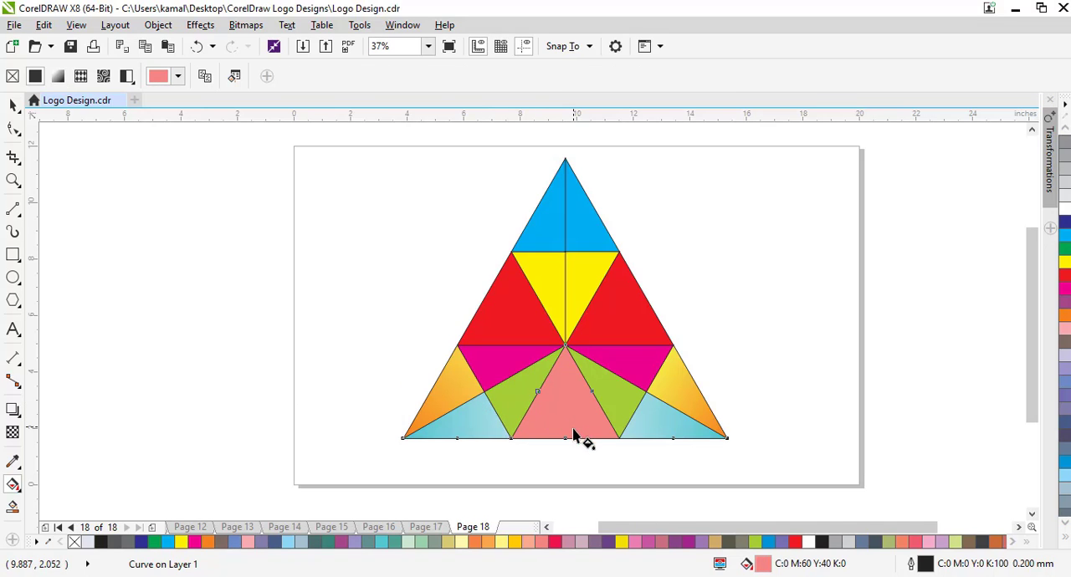
{"action": "left_click_drag", "start_coordinate": [566, 438], "coordinate": [564, 344]}
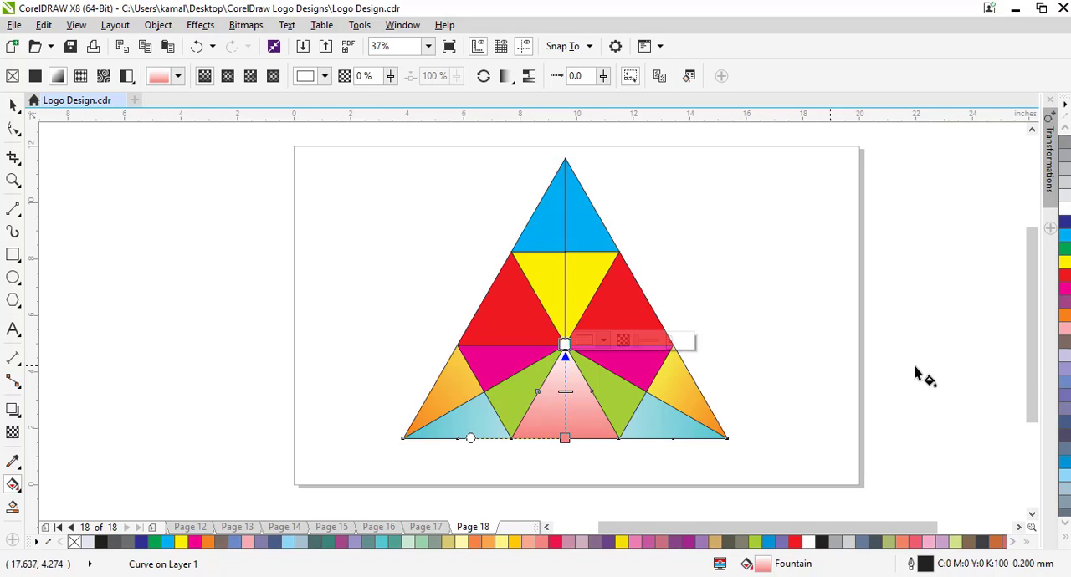
{"action": "left_click", "coordinate": [1064, 329]}
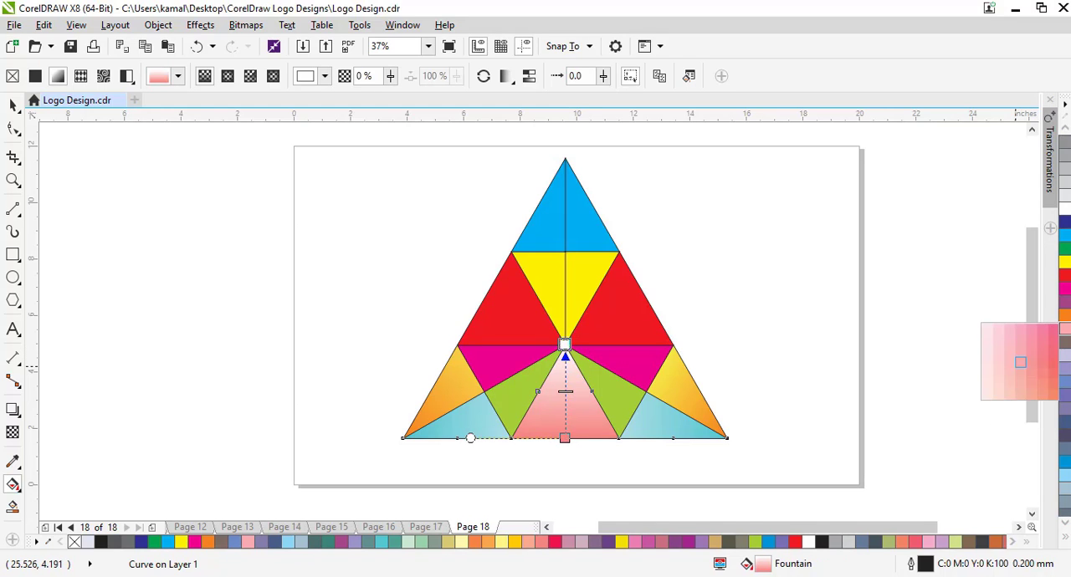
{"action": "left_click", "coordinate": [999, 348]}
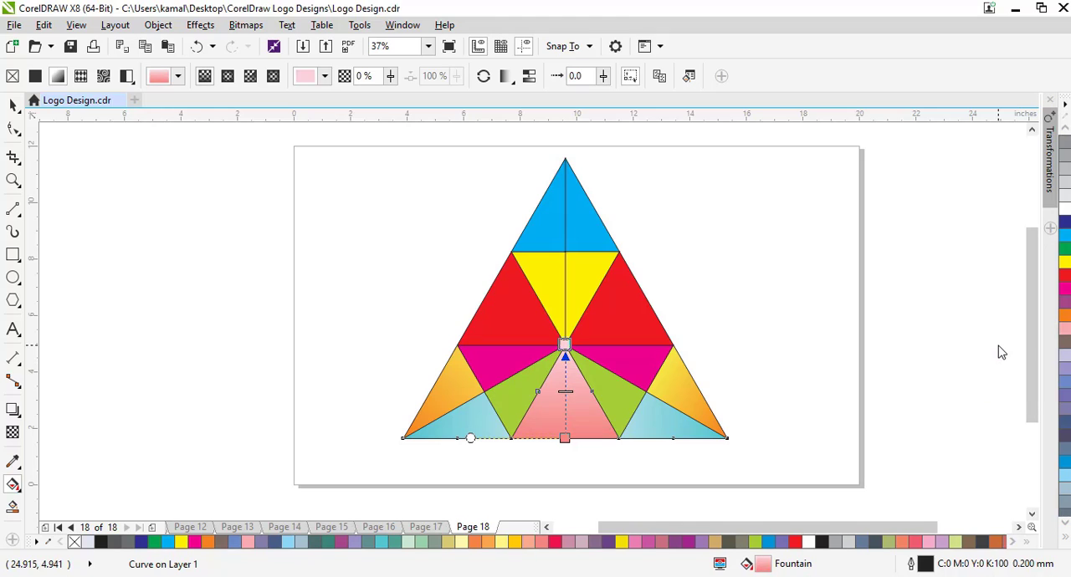
Change the end colour of the central salmon triangle's fountain fill to a light peach shade of salmon.
{"action": "left_click", "coordinate": [615, 401]}
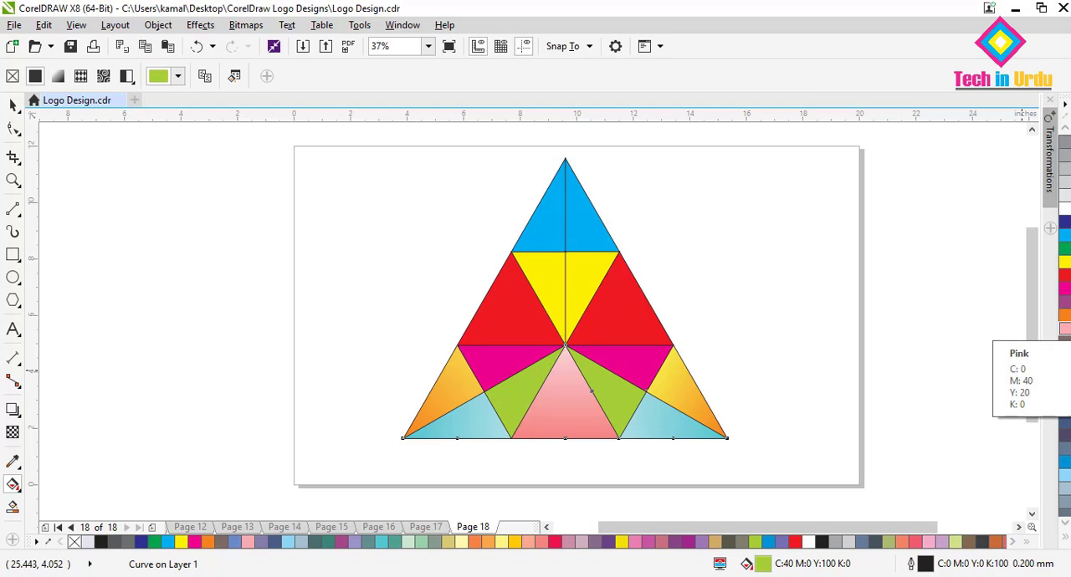
{"action": "scroll", "coordinate": [1064, 352], "scroll_direction": "down", "scroll_amount": 3}
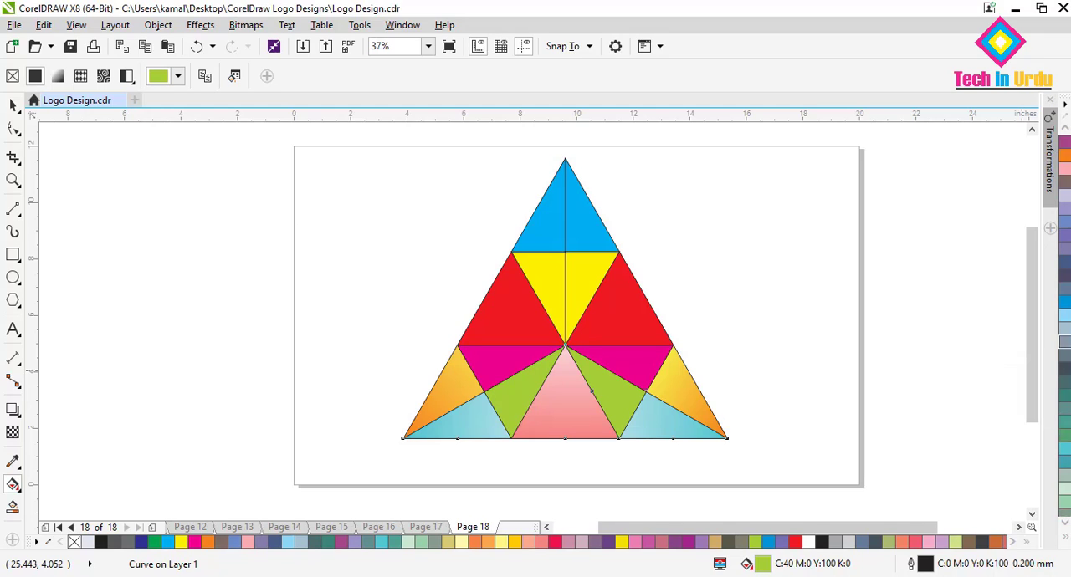
{"action": "scroll", "coordinate": [1067, 377], "scroll_direction": "down", "scroll_amount": 4}
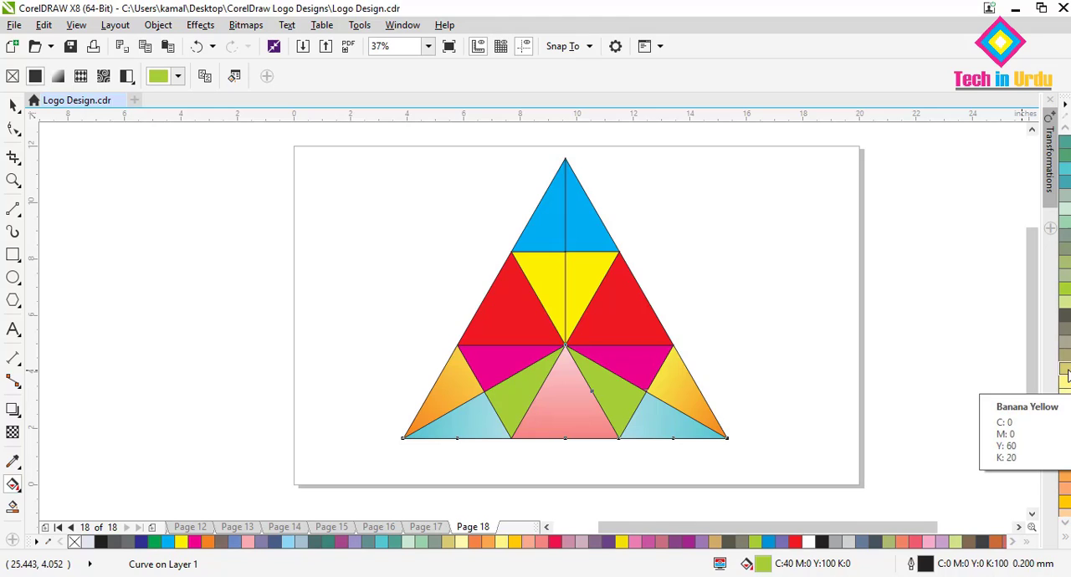
{"action": "scroll", "coordinate": [1068, 376], "scroll_direction": "down", "scroll_amount": 4}
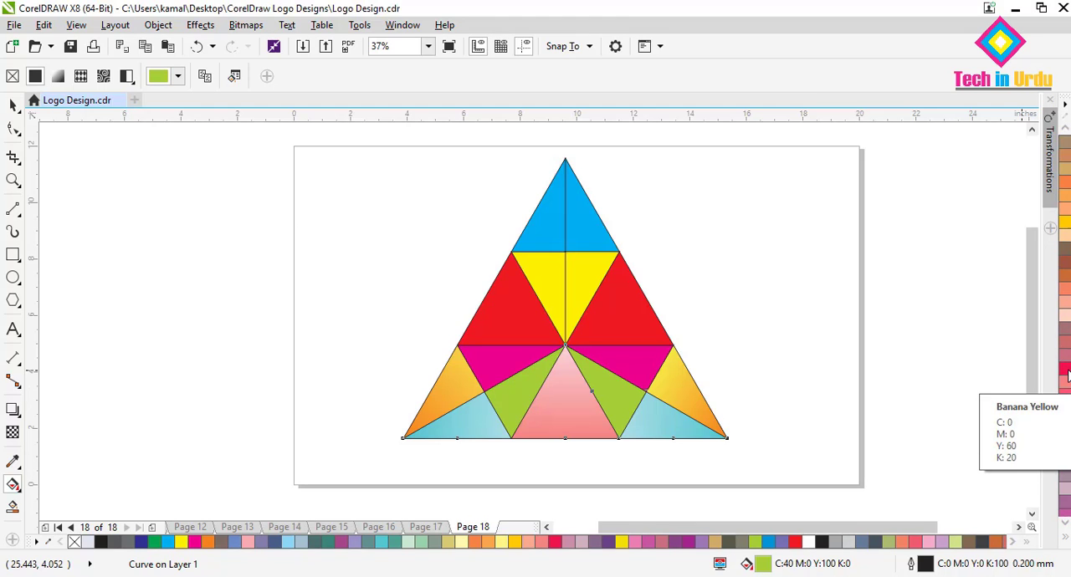
{"action": "scroll", "coordinate": [973, 430], "scroll_direction": "down", "scroll_amount": 3}
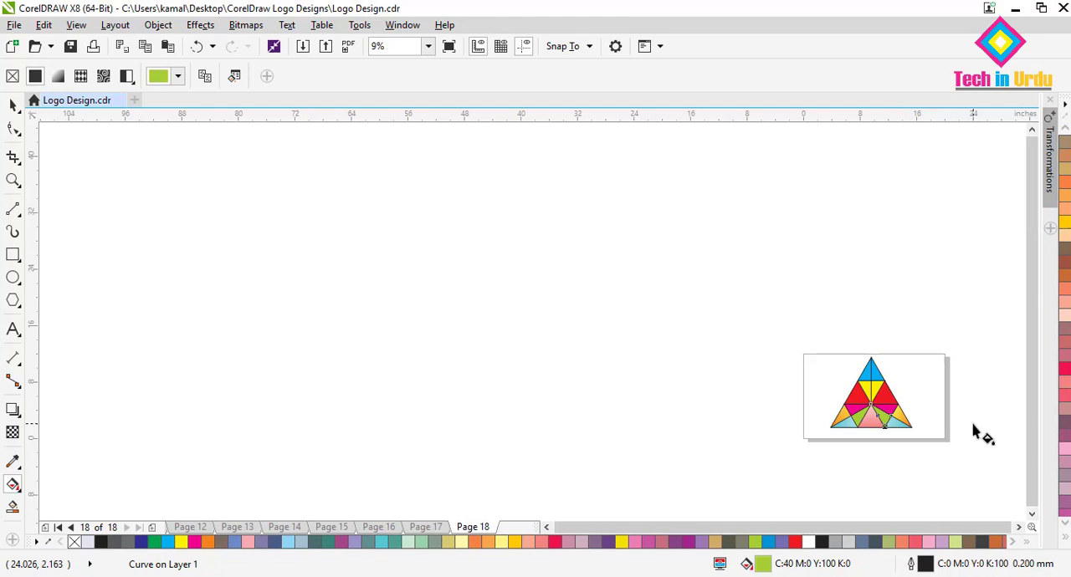
{"action": "scroll", "coordinate": [973, 430], "scroll_direction": "up", "scroll_amount": 5}
{"action": "scroll", "coordinate": [973, 430], "scroll_direction": "down", "scroll_amount": 1}
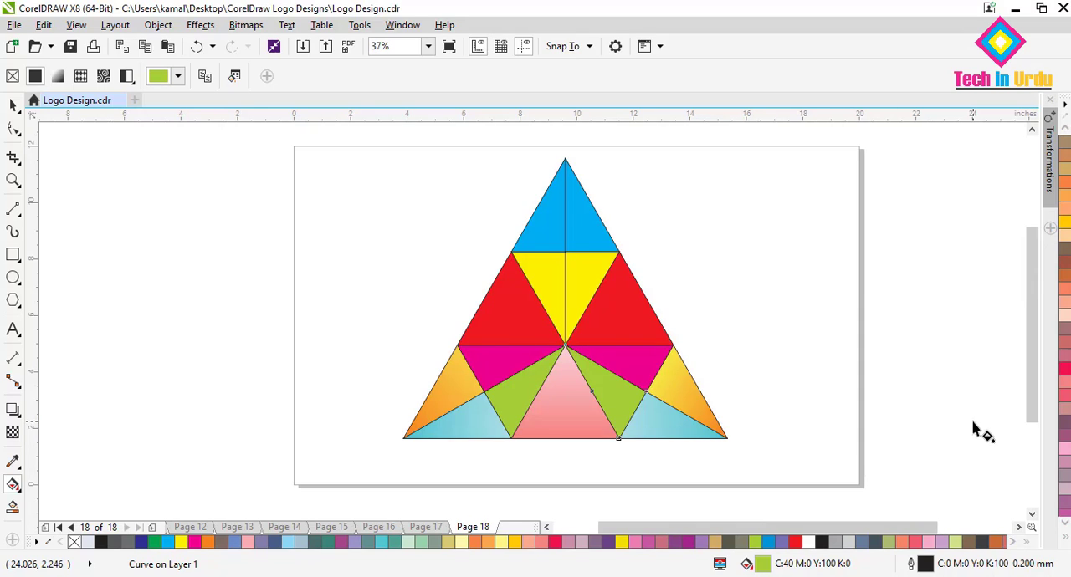
{"action": "left_click", "coordinate": [1068, 386]}
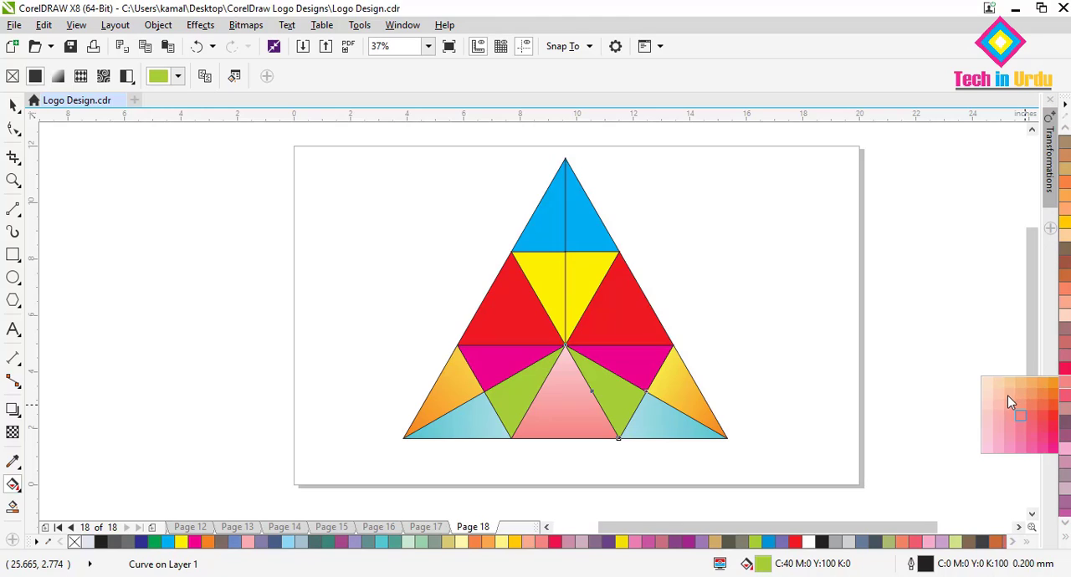
{"action": "left_click", "coordinate": [566, 434]}
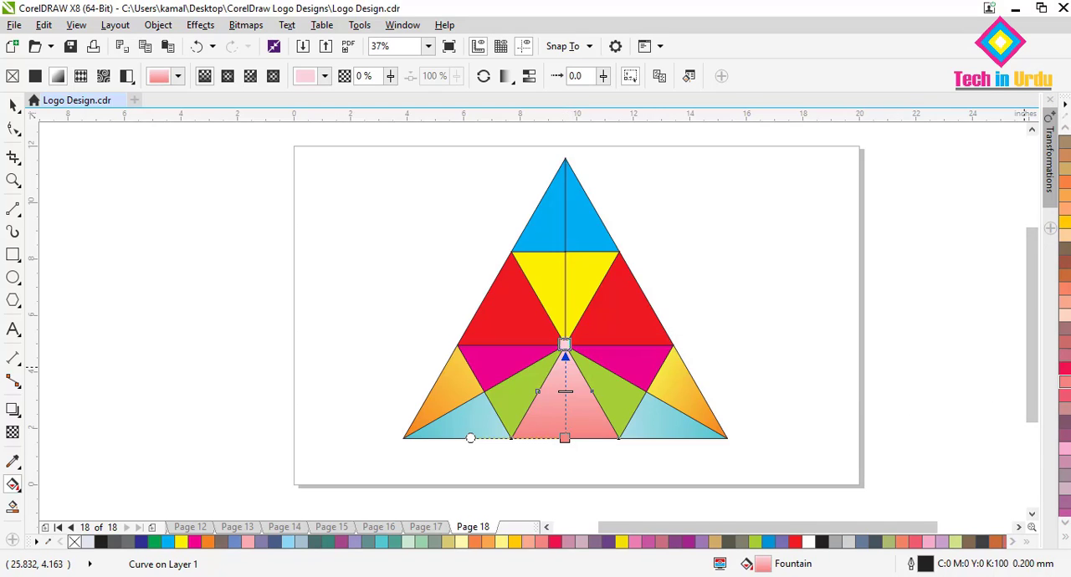
{"action": "left_click", "coordinate": [1064, 383]}
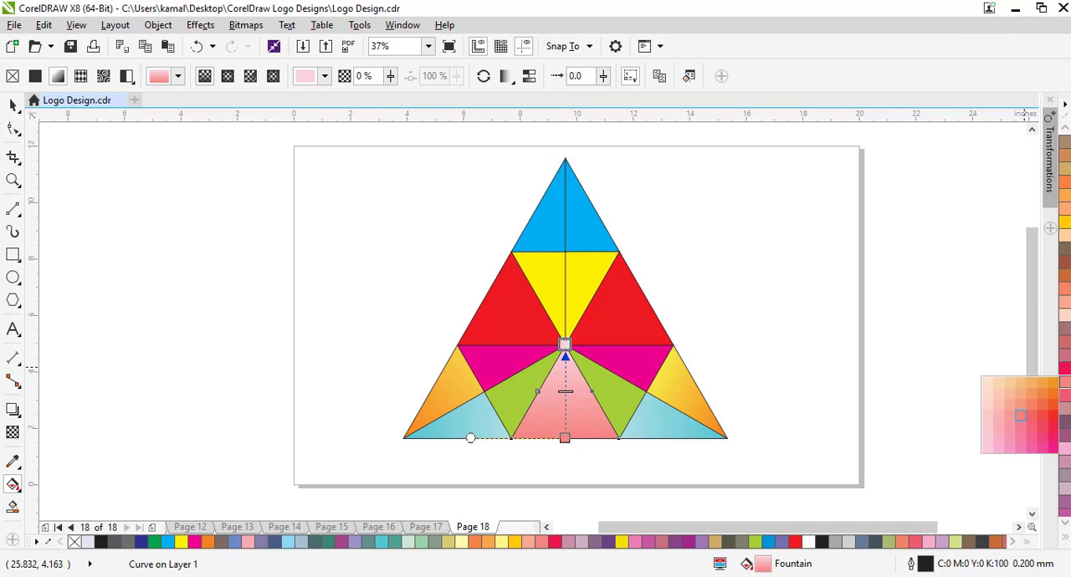
{"action": "left_click", "coordinate": [1001, 395]}
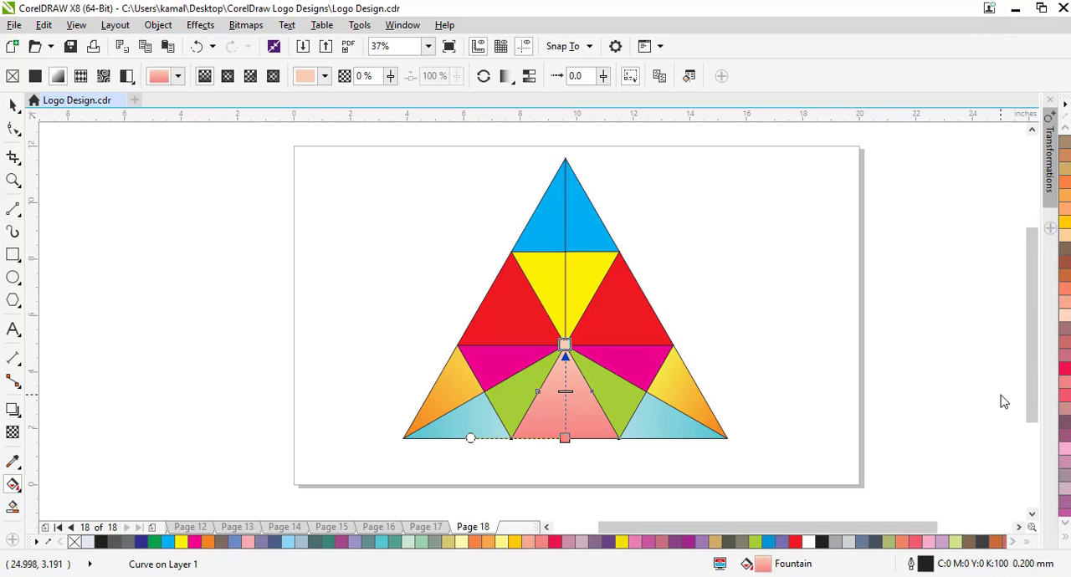
Apply linear fountain fills to both magenta pieces, running from magenta at their outer edges to white at the logo's central point.
{"action": "left_click", "coordinate": [649, 362]}
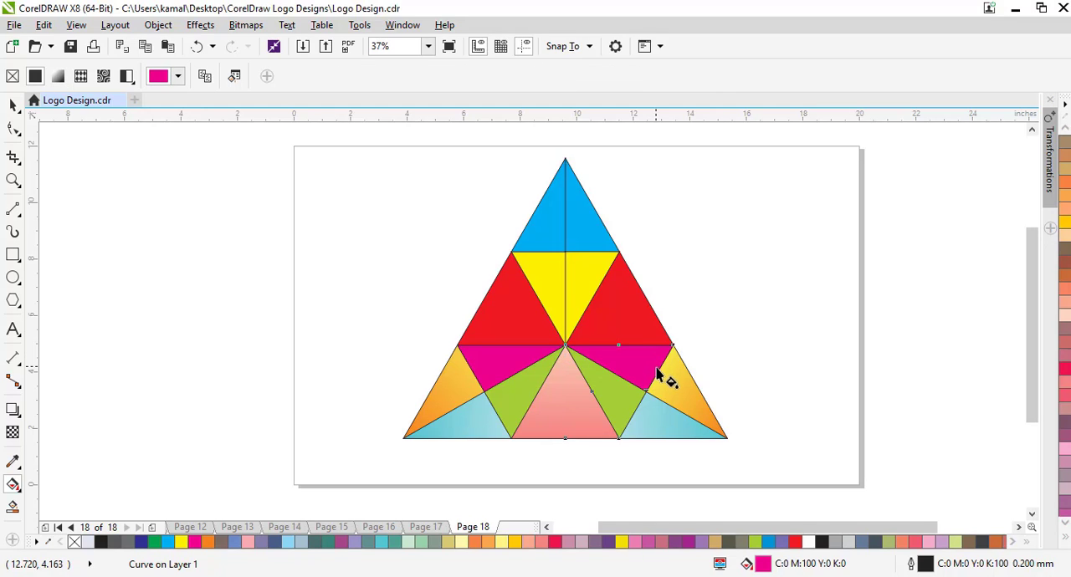
{"action": "left_click_drag", "start_coordinate": [658, 367], "coordinate": [565, 345]}
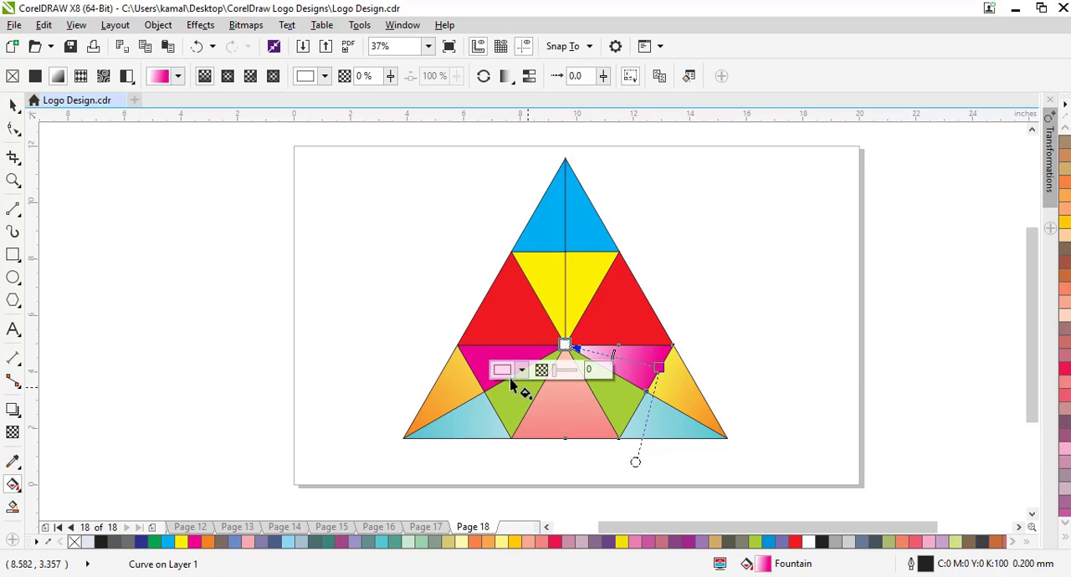
{"action": "left_click", "coordinate": [485, 372]}
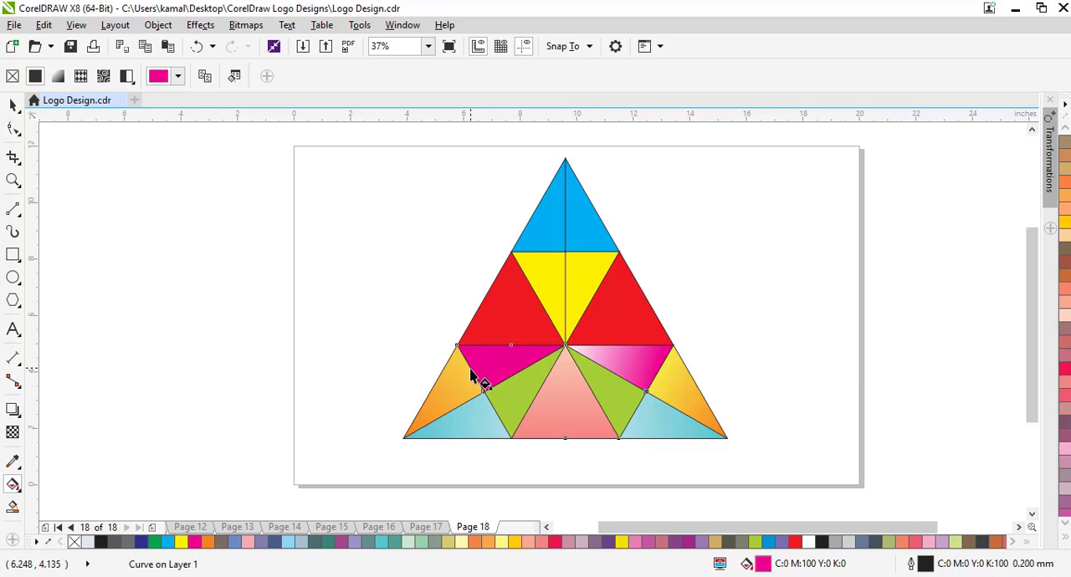
{"action": "left_click_drag", "start_coordinate": [472, 374], "coordinate": [565, 346]}
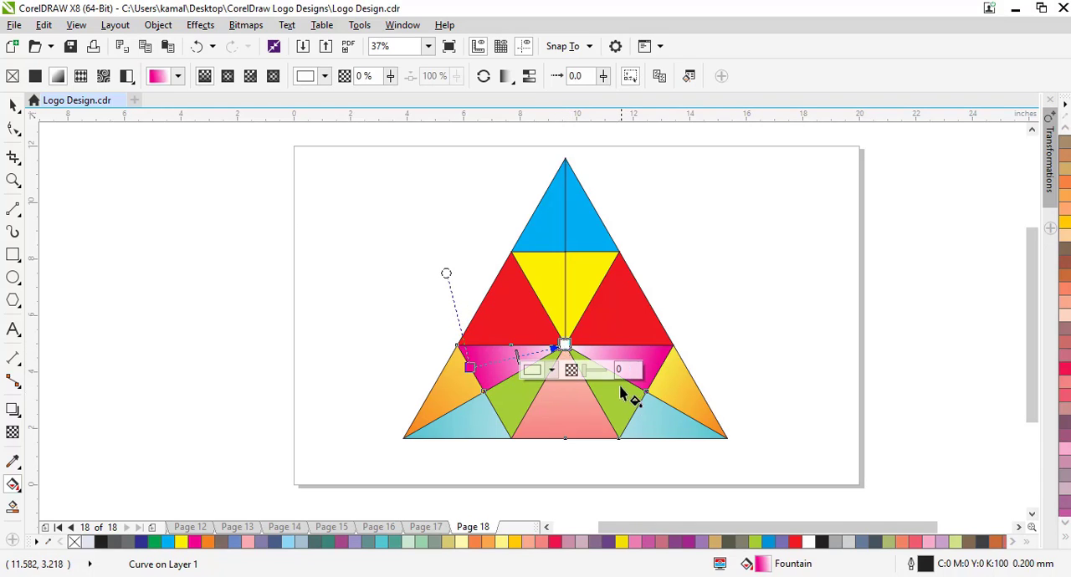
Apply linear fountain fills to both green pieces, running from green at their outer edges to white at the logo's central point.
{"action": "left_click", "coordinate": [622, 413]}
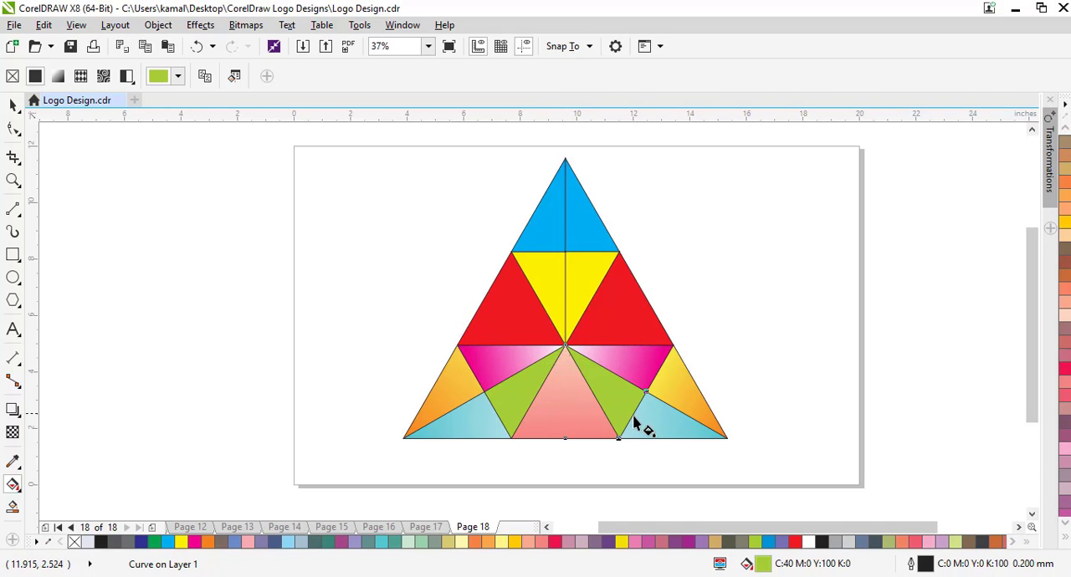
{"action": "left_click_drag", "start_coordinate": [633, 419], "coordinate": [564, 345]}
{"action": "left_click", "coordinate": [512, 414]}
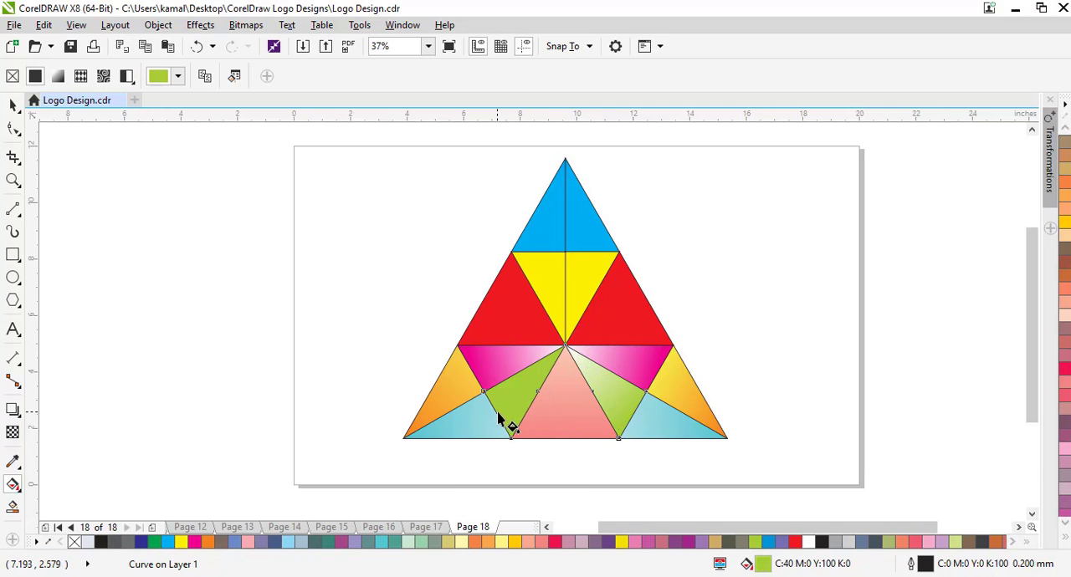
{"action": "left_click_drag", "start_coordinate": [498, 413], "coordinate": [557, 355]}
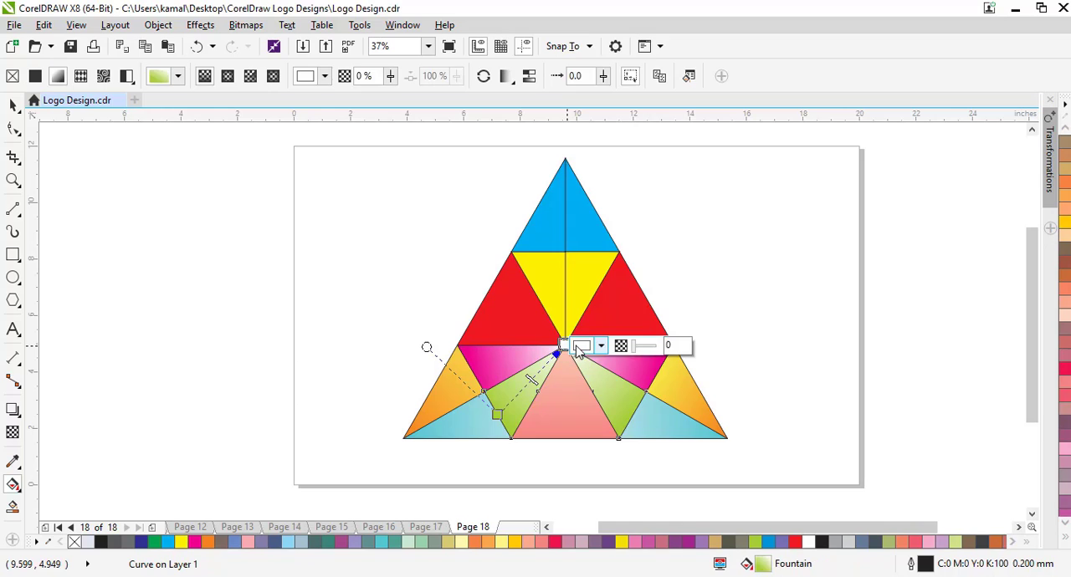
Give the right red piece a linear fountain fill from red at the middle of its outer edge to white at the logo's central point.
{"action": "left_click", "coordinate": [626, 322]}
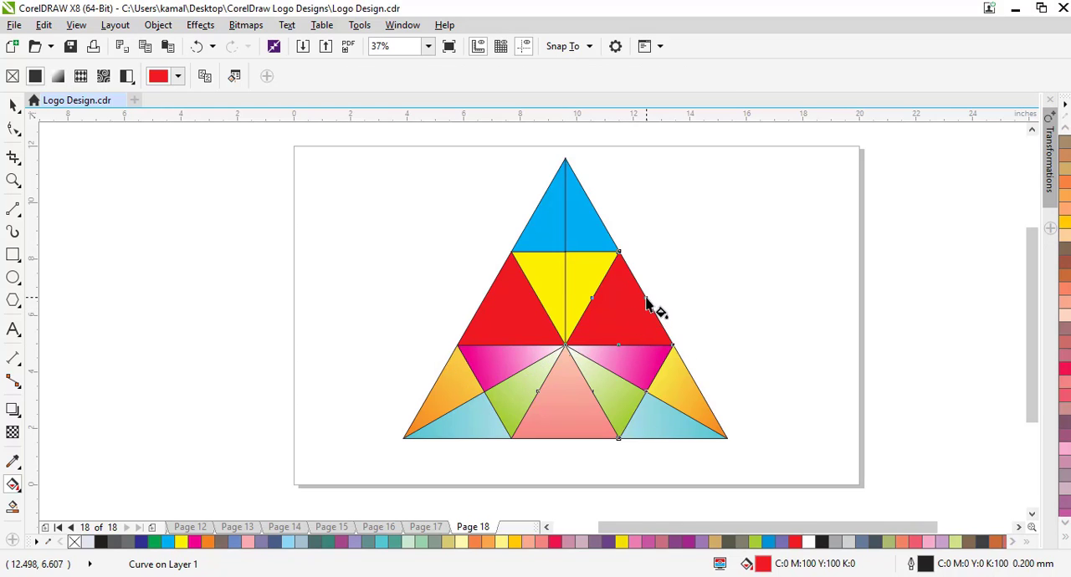
{"action": "left_click_drag", "start_coordinate": [590, 324], "coordinate": [565, 344]}
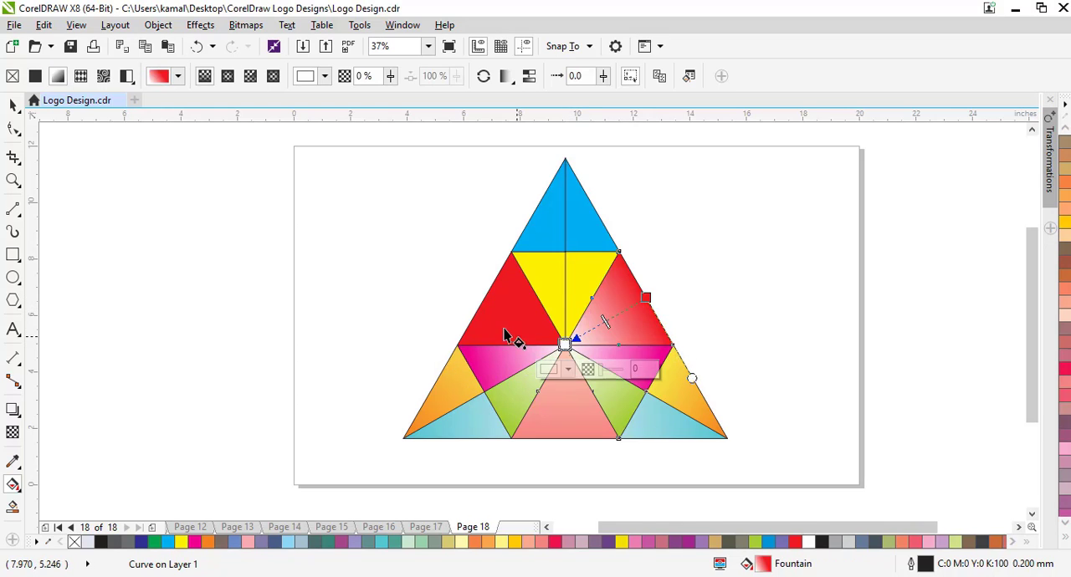
Apply linear fountain fills to the left red piece and both yellow pieces, running from each piece's colour at its outer edge to white towards the logo's central point.
{"action": "left_click", "coordinate": [490, 316]}
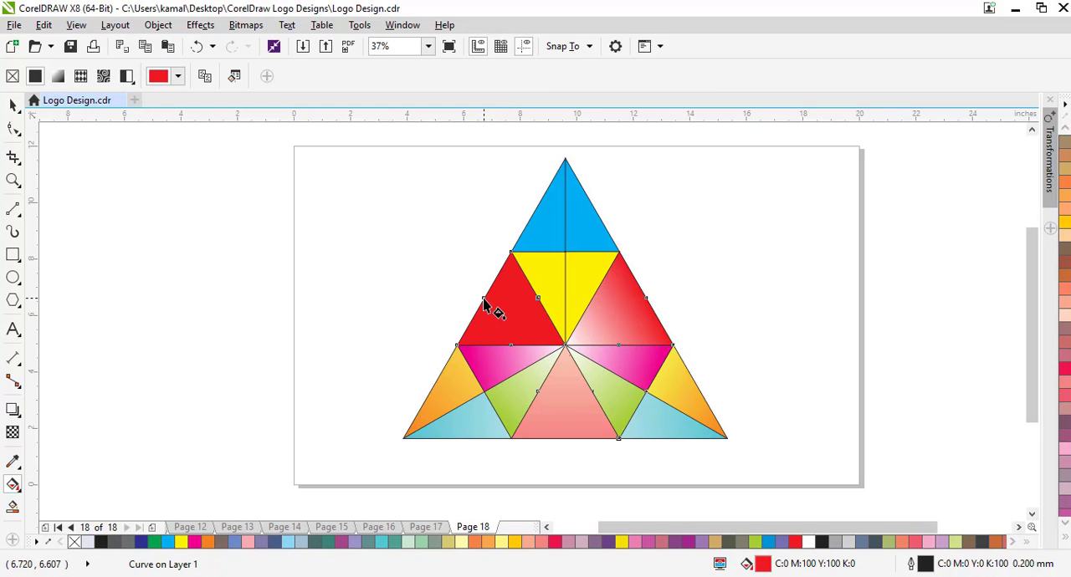
{"action": "left_click_drag", "start_coordinate": [483, 298], "coordinate": [565, 344]}
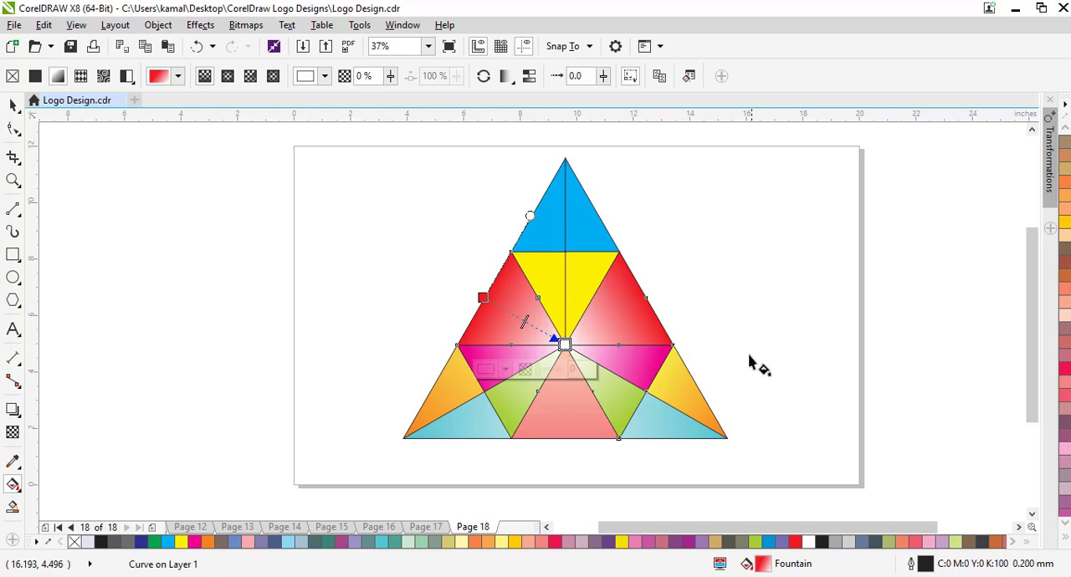
{"action": "left_click", "coordinate": [592, 265]}
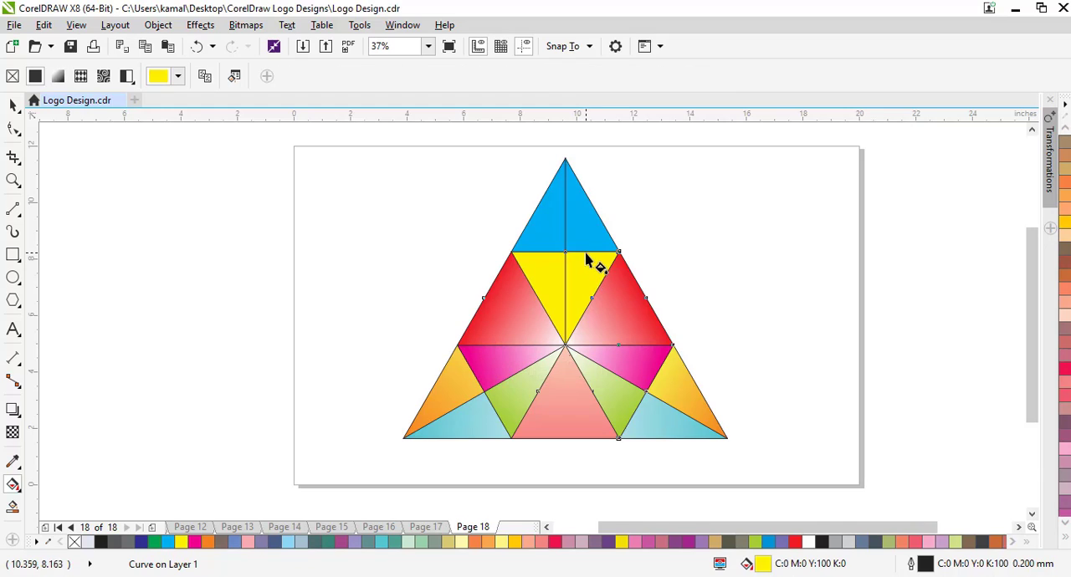
{"action": "left_click_drag", "start_coordinate": [586, 251], "coordinate": [565, 337]}
{"action": "left_click", "coordinate": [542, 262]}
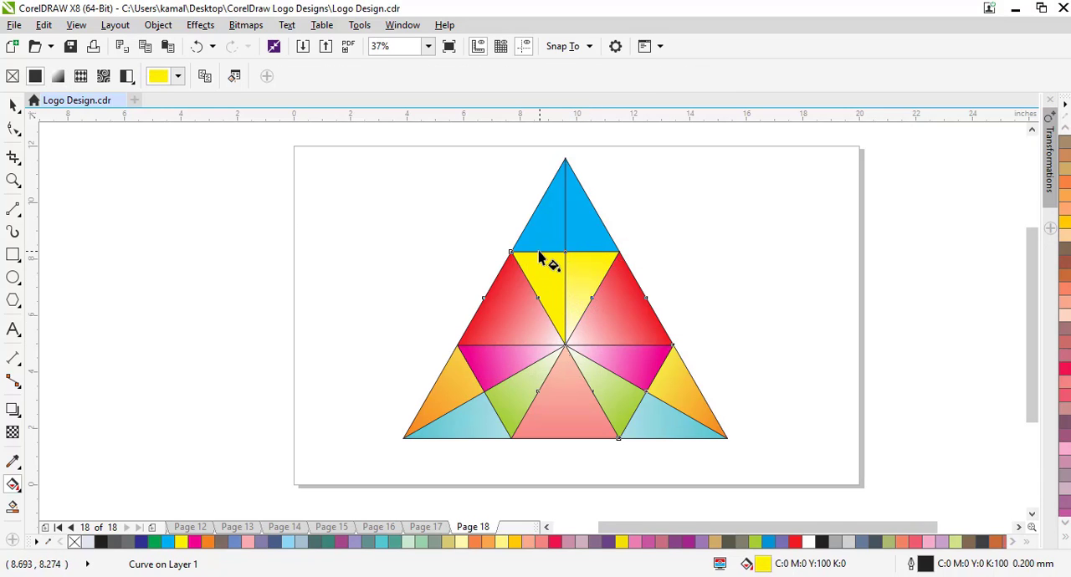
{"action": "left_click_drag", "start_coordinate": [538, 253], "coordinate": [564, 339]}
Apply linear fountain fills to both top blue pieces, running from cyan at their outer base corners to white at the logo's apex.
{"action": "left_click", "coordinate": [582, 234]}
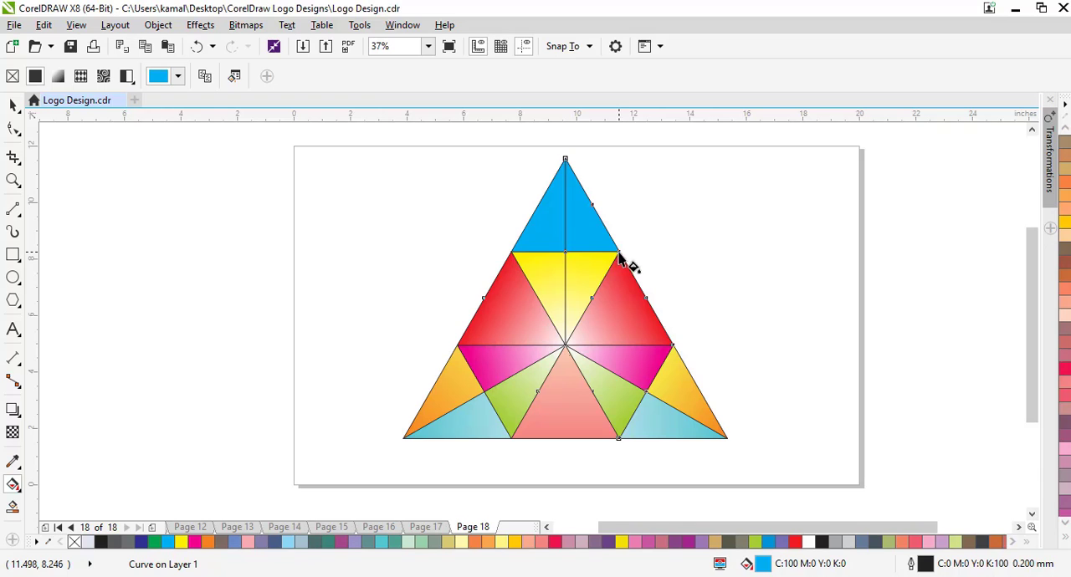
{"action": "left_click_drag", "start_coordinate": [619, 252], "coordinate": [566, 158]}
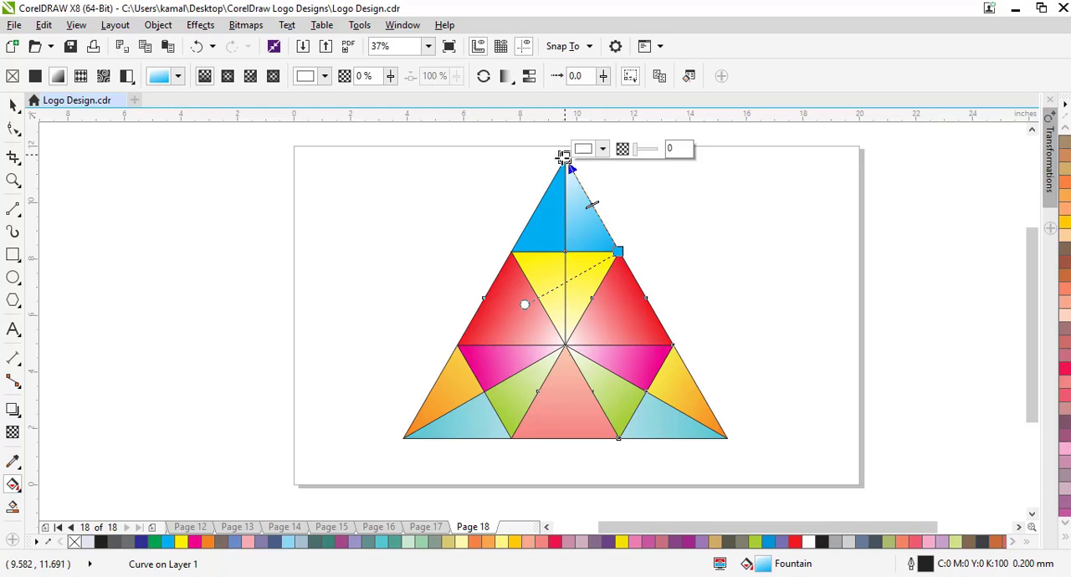
{"action": "left_click", "coordinate": [545, 239]}
{"action": "left_click_drag", "start_coordinate": [512, 251], "coordinate": [560, 162]}
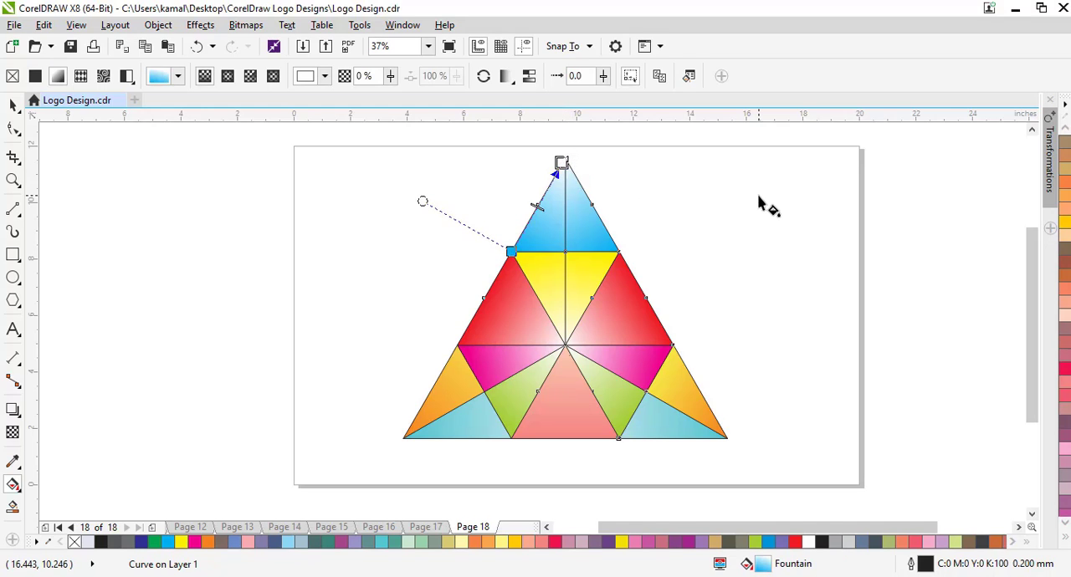
Select all the logo's pieces and remove their outlines.
{"action": "left_click", "coordinate": [13, 105]}
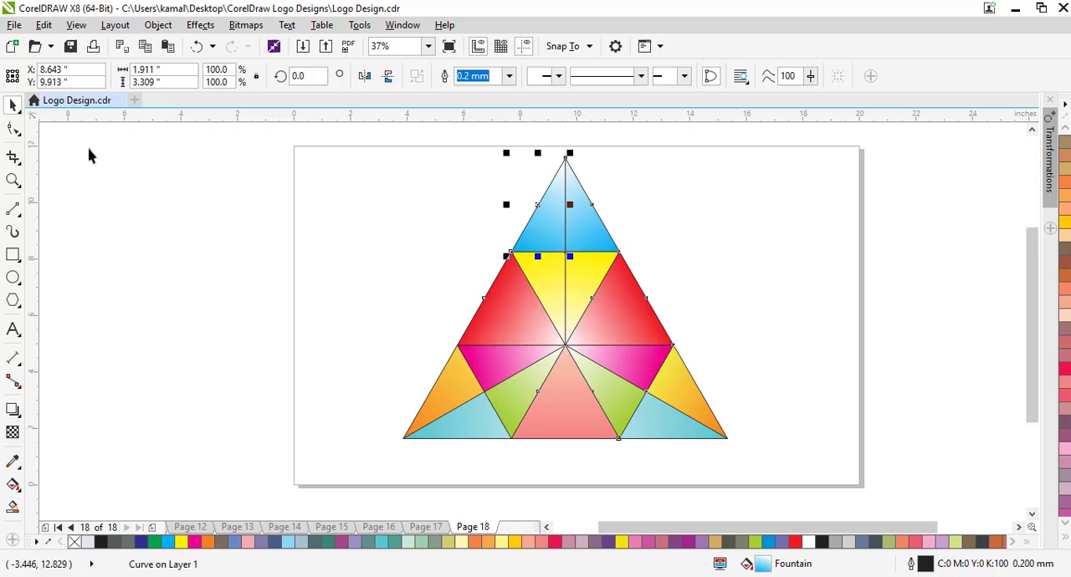
{"action": "left_click", "coordinate": [419, 251]}
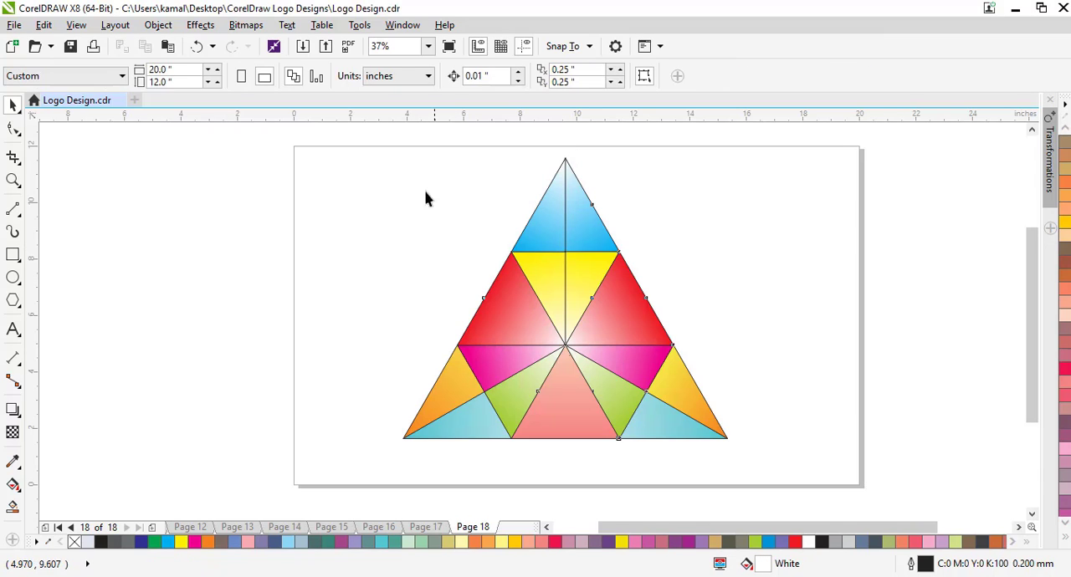
{"action": "left_click_drag", "start_coordinate": [384, 135], "coordinate": [796, 470]}
{"action": "scroll", "coordinate": [1064, 155], "scroll_direction": "up", "scroll_amount": 5}
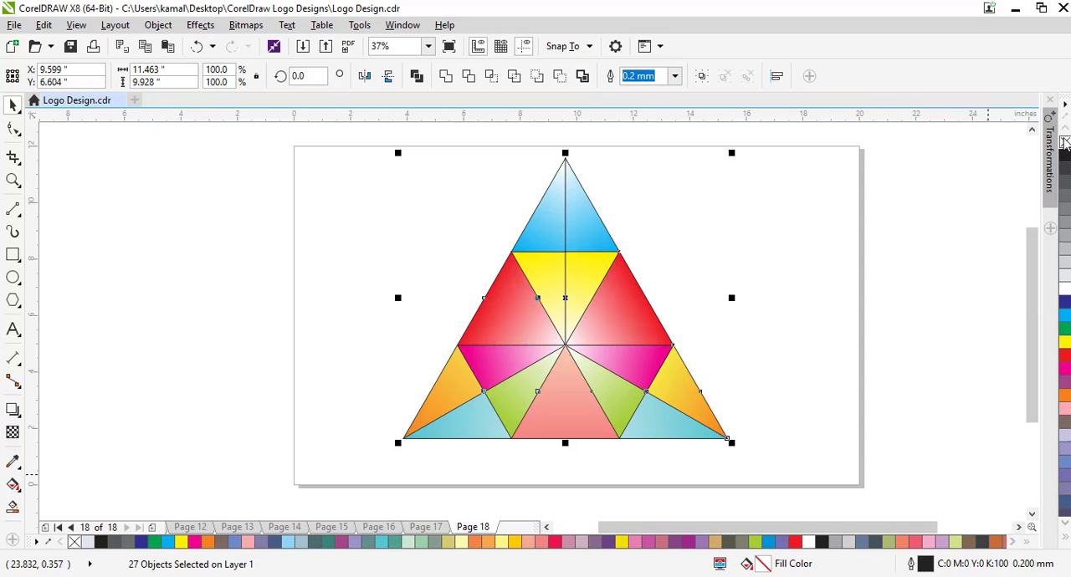
{"action": "right_click", "coordinate": [1064, 142]}
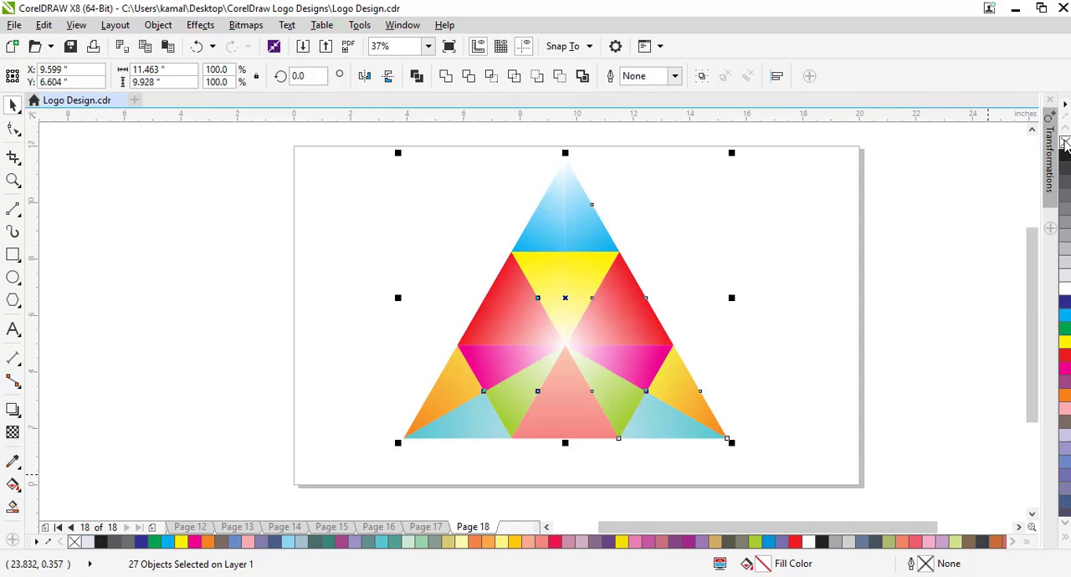
{"action": "left_click", "coordinate": [803, 303]}
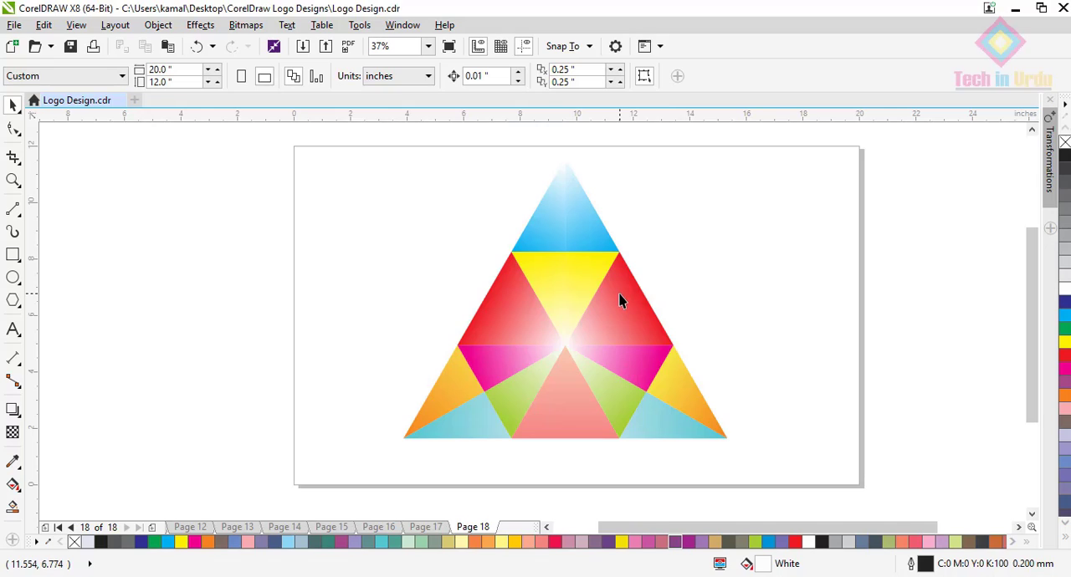
Fill both pieces of the top triangle with solid cyan and weld them into a single shape.
{"action": "left_click", "coordinate": [596, 248]}
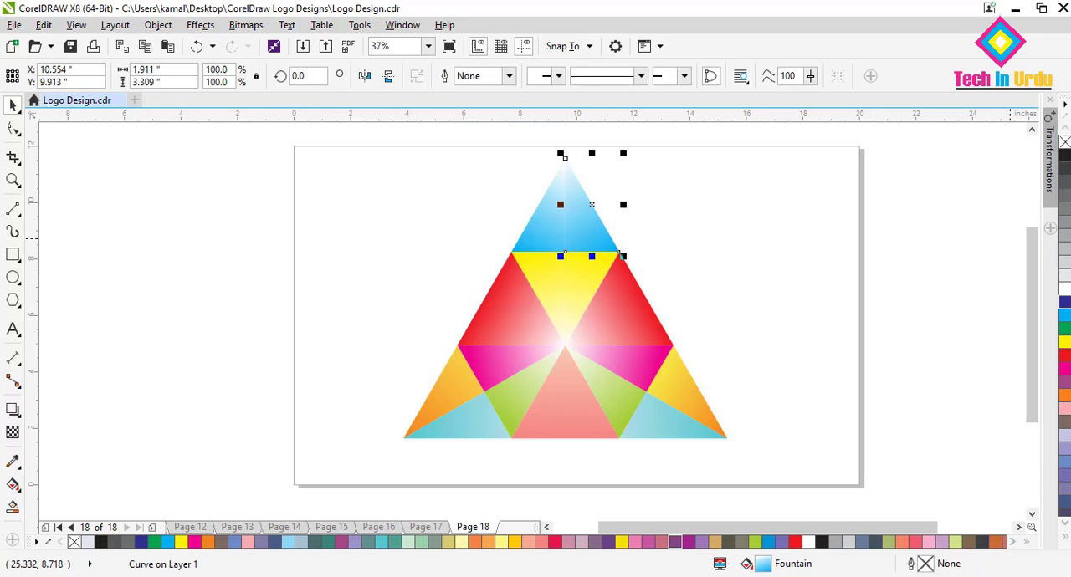
{"action": "left_click", "coordinate": [1066, 318]}
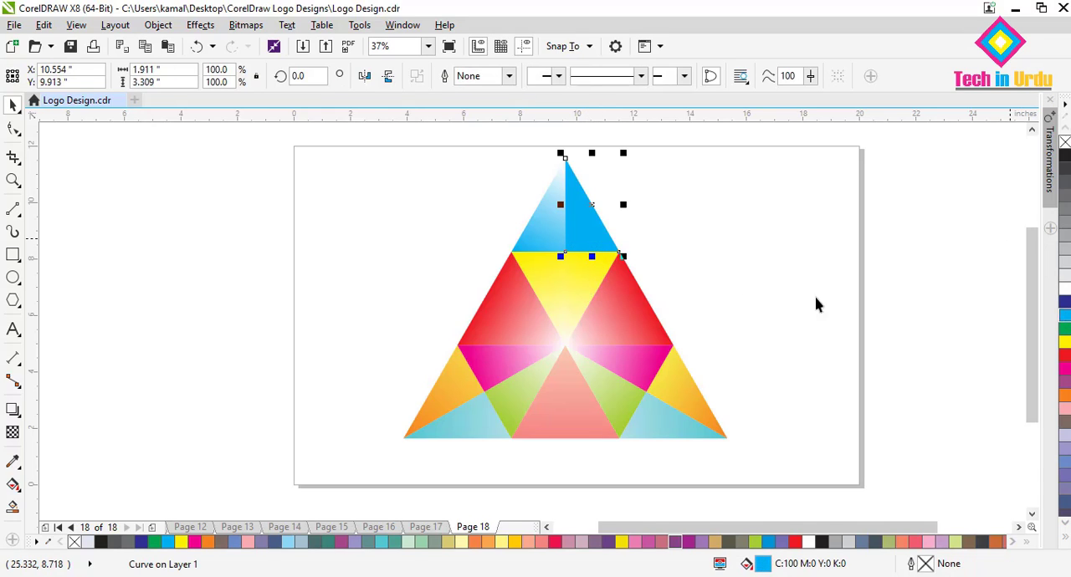
{"action": "left_click", "coordinate": [548, 227]}
{"action": "left_click", "coordinate": [1065, 316]}
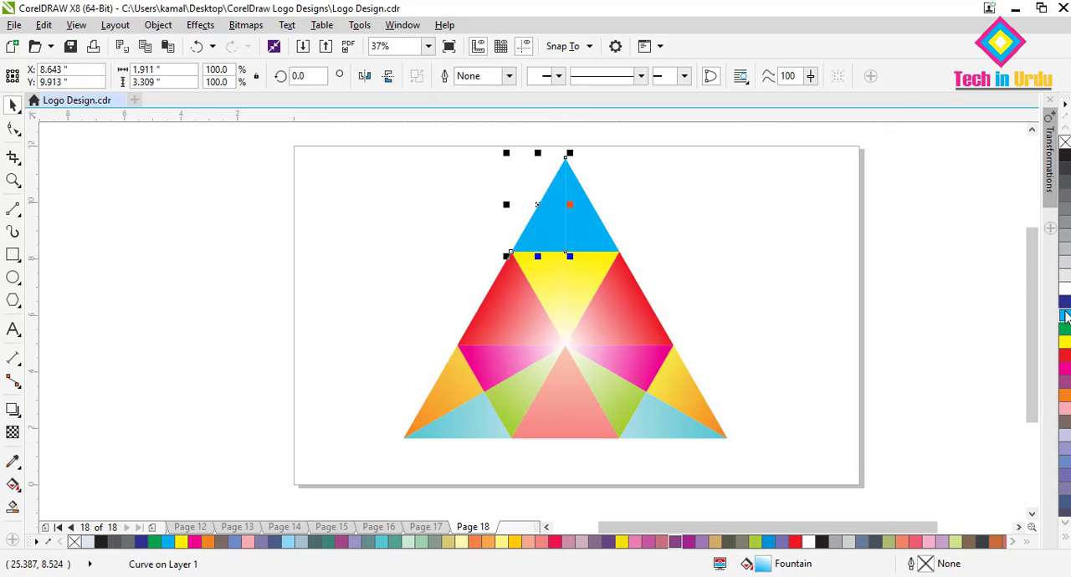
{"action": "left_click", "coordinate": [583, 230], "text": "shift"}
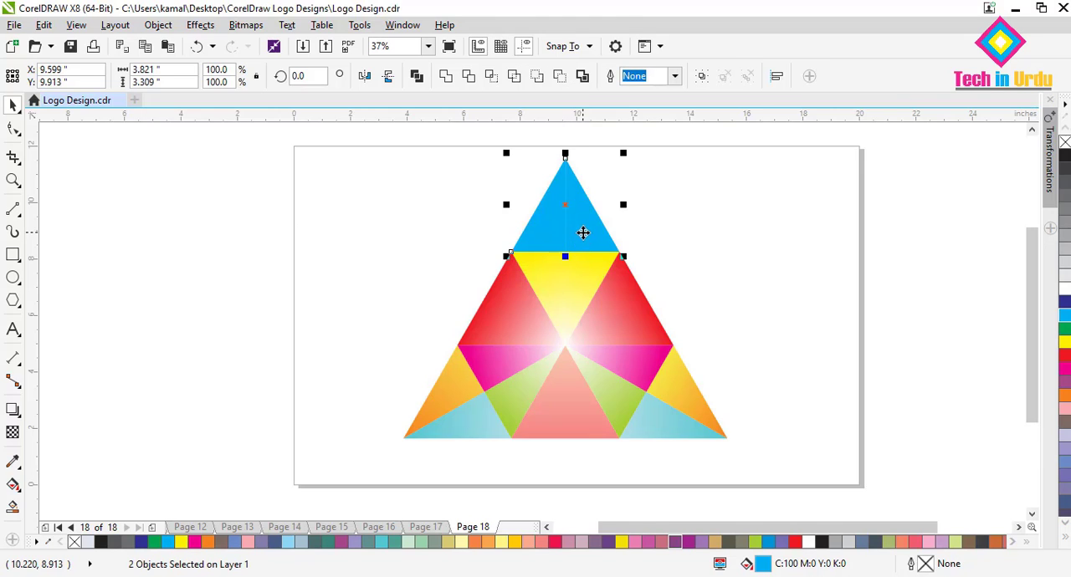
{"action": "left_click", "coordinate": [446, 77]}
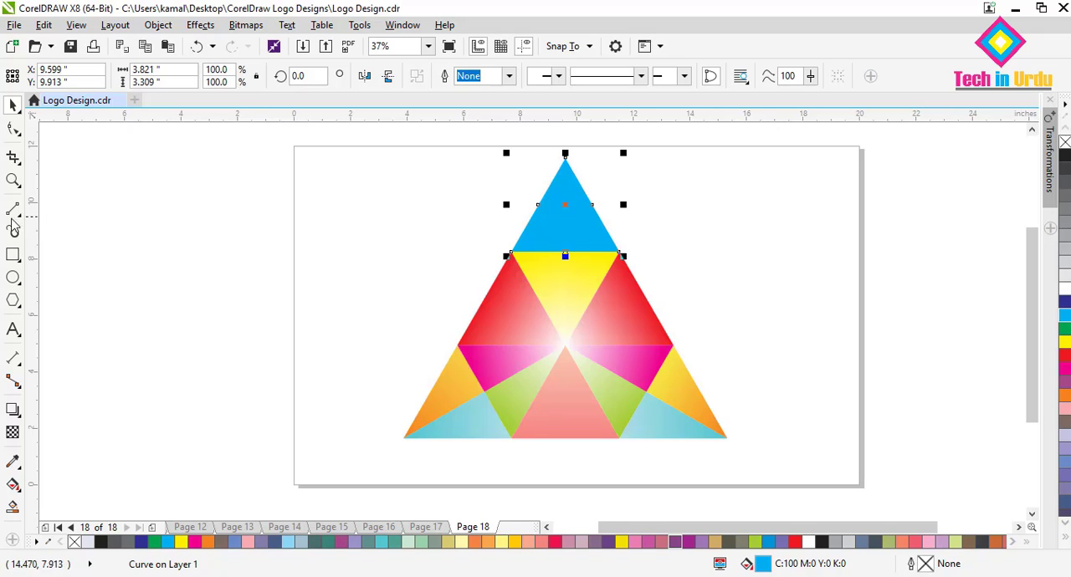
Give the welded top triangle a rectangular fountain fill from cyan at the edges to white inside, with its centre shifted slightly upward.
{"action": "left_click", "coordinate": [12, 489]}
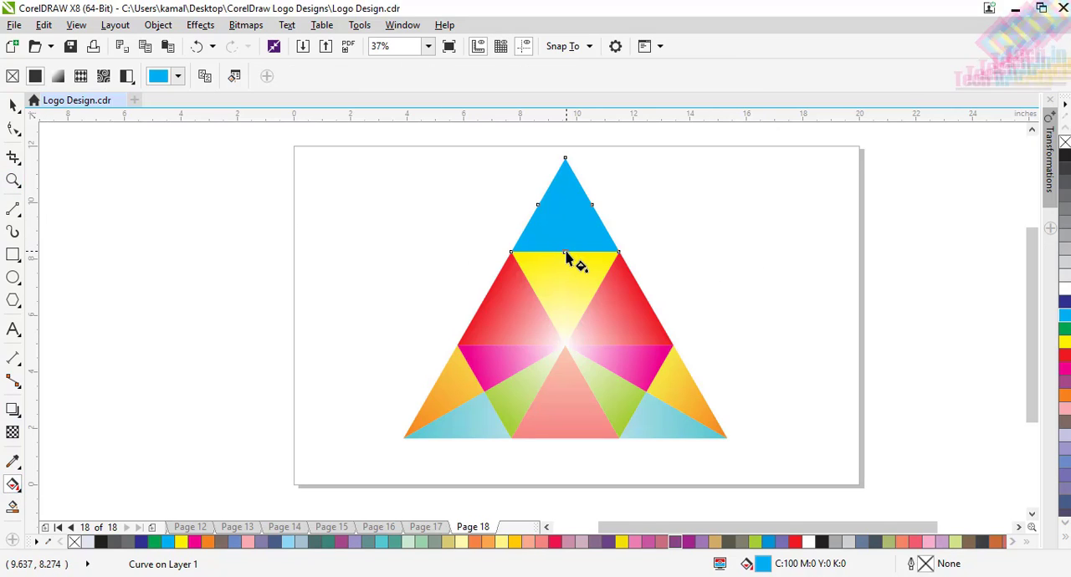
{"action": "left_click_drag", "start_coordinate": [567, 257], "coordinate": [565, 162]}
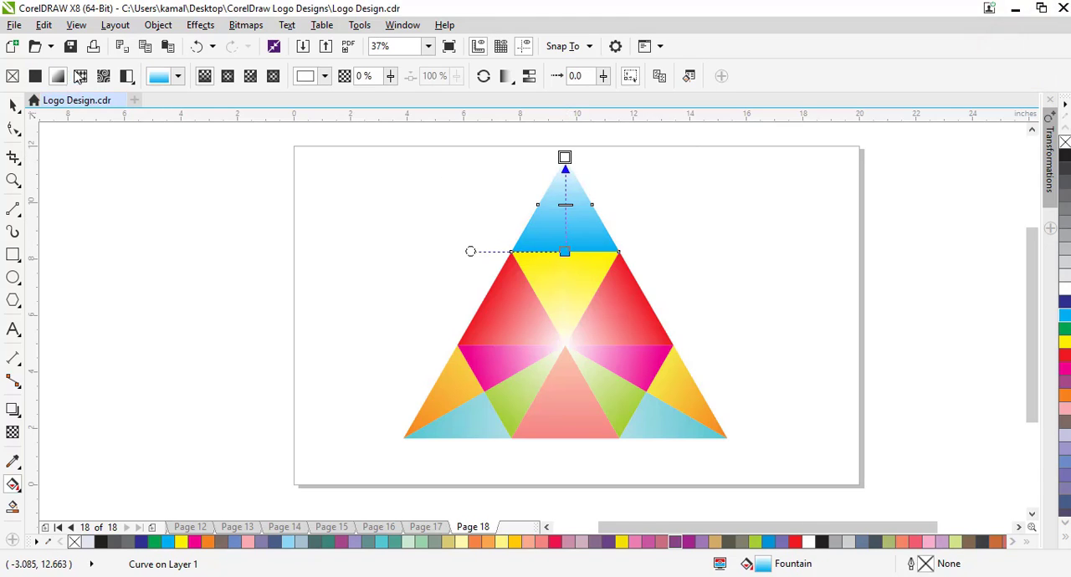
{"action": "left_click", "coordinate": [275, 77]}
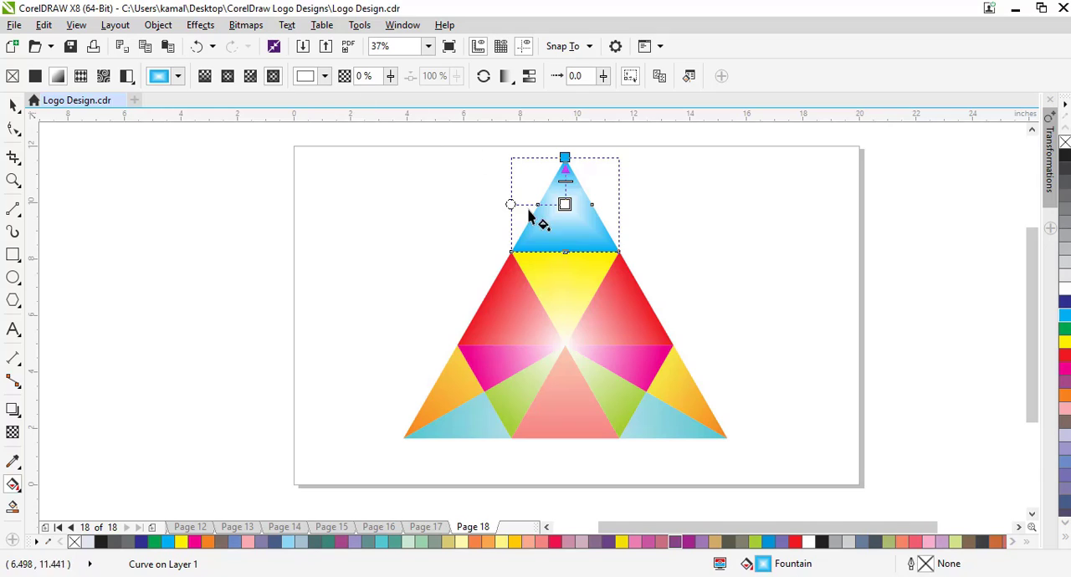
{"action": "left_click_drag", "start_coordinate": [565, 204], "coordinate": [564, 199]}
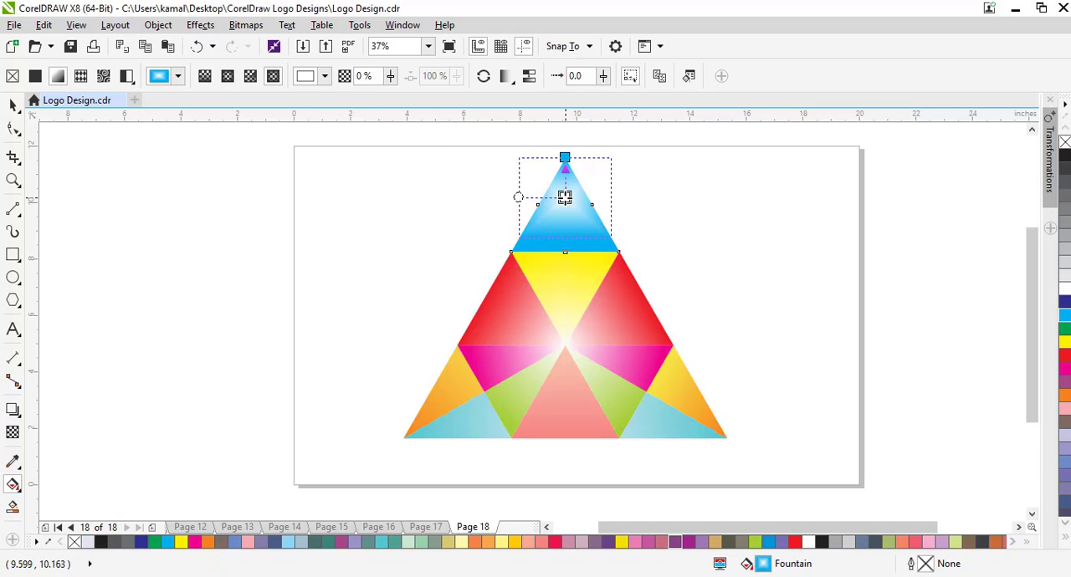
{"action": "left_click", "coordinate": [13, 105]}
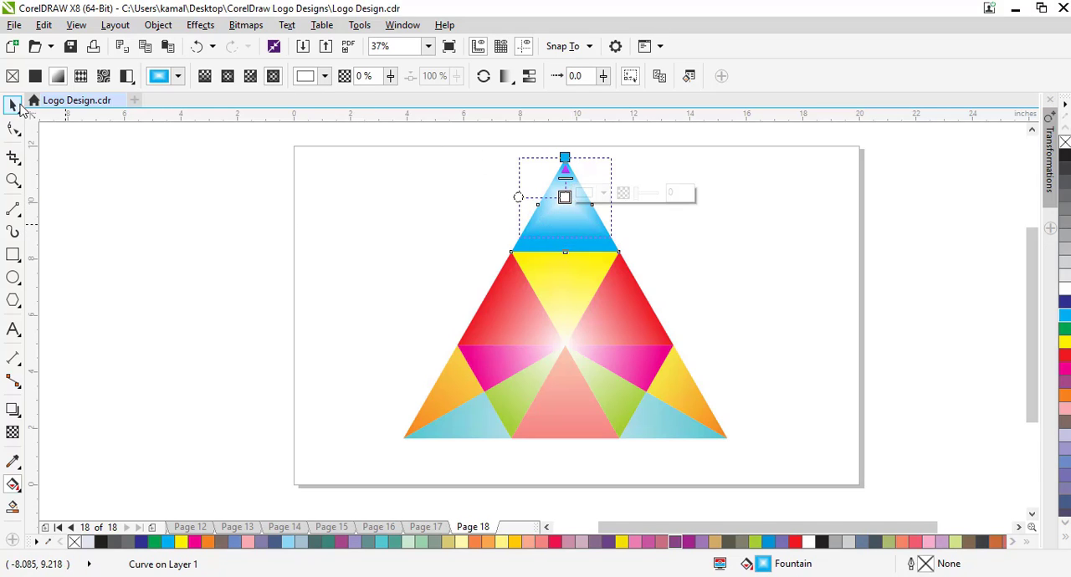
{"action": "left_click", "coordinate": [371, 240]}
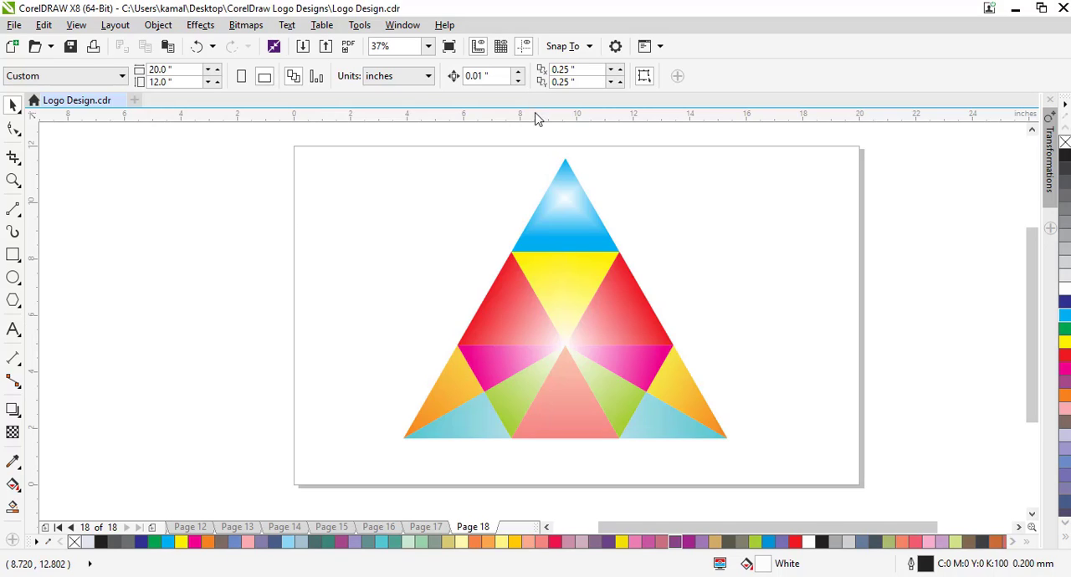
Try white hairline outlines on all the logo's pieces and remove them again.
{"action": "left_click_drag", "start_coordinate": [343, 151], "coordinate": [805, 483]}
{"action": "right_click", "coordinate": [1065, 288]}
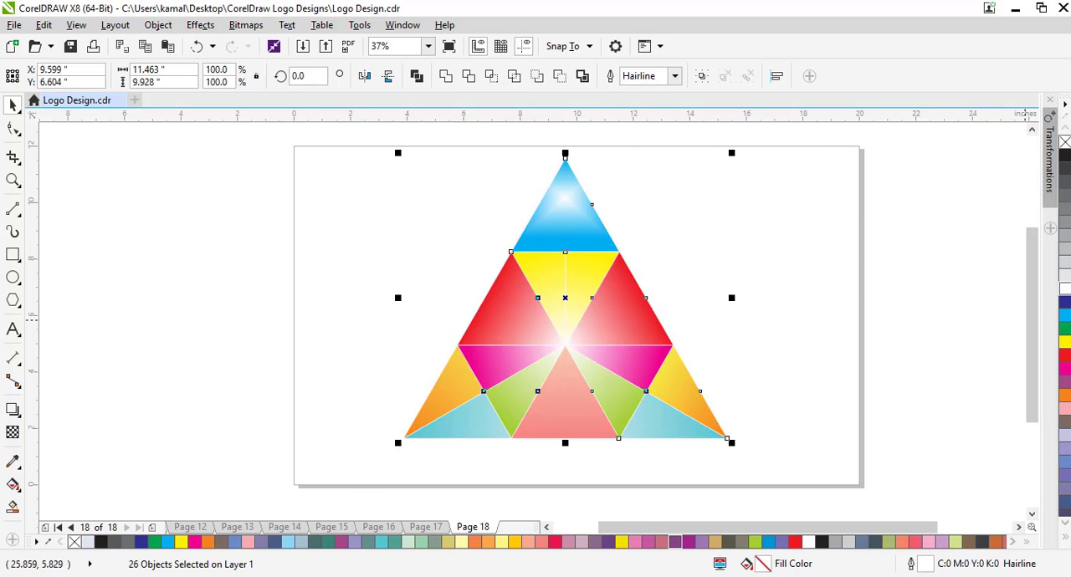
{"action": "right_click", "coordinate": [1065, 142]}
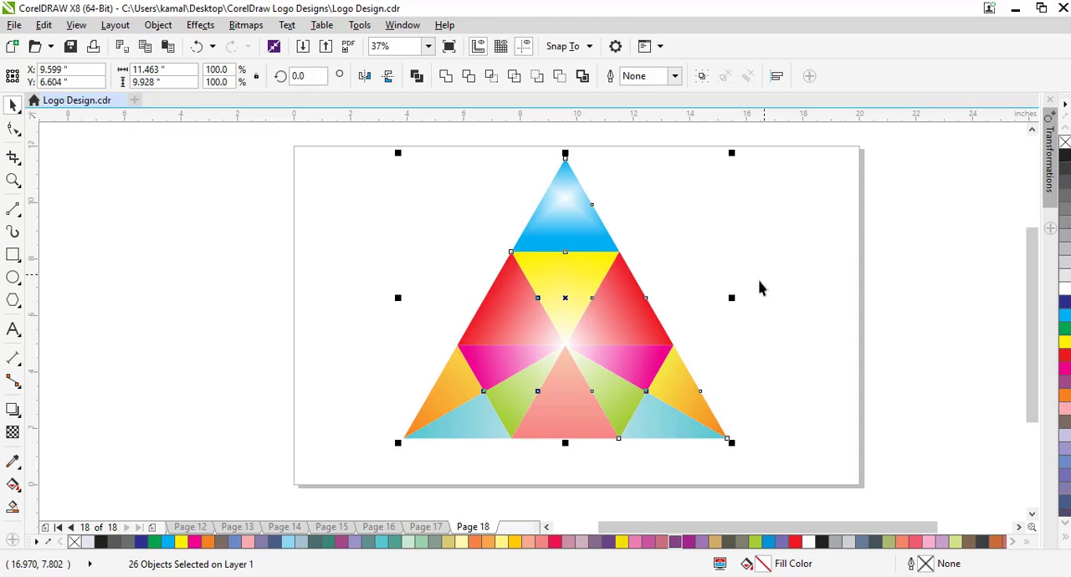
{"action": "left_click", "coordinate": [824, 356]}
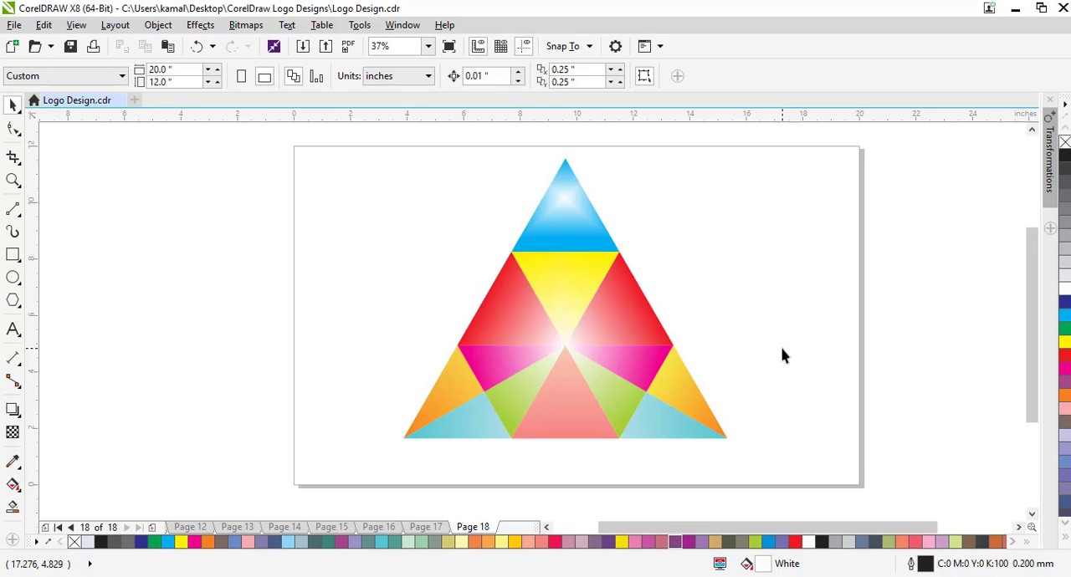
Draw a three-sided polygon about 7.1 inches wide and 6.1 inches high beside the logo, overlapping the page's left edge.
{"action": "left_click", "coordinate": [12, 301]}
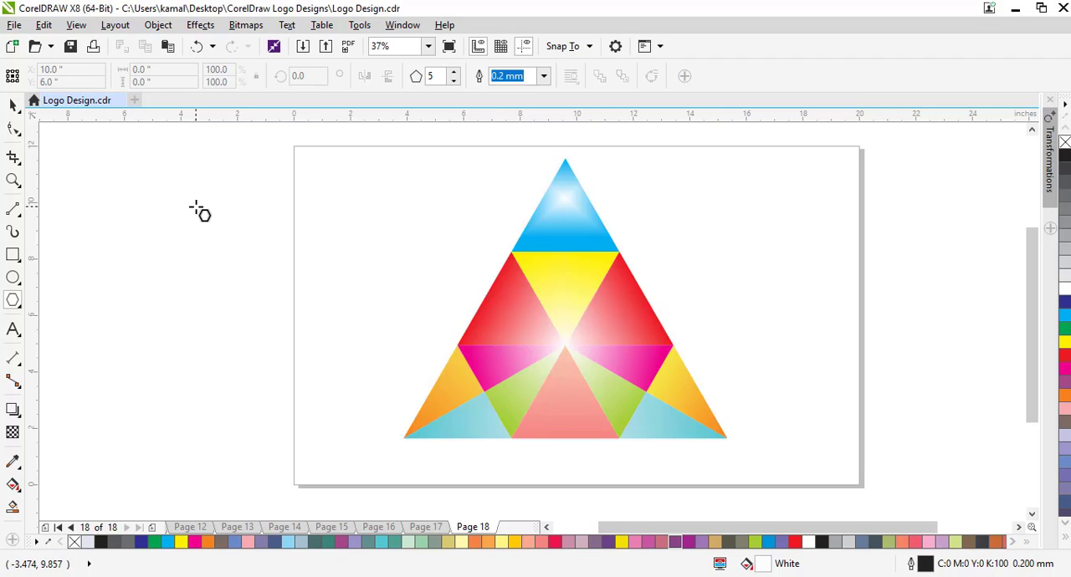
{"action": "mouse_move", "coordinate": [170, 177]}
{"action": "left_mouse_down"}
{"action": "mouse_move", "coordinate": [242, 289]}
{"action": "mouse_move", "coordinate": [365, 412]}
{"action": "left_mouse_up"}
{"action": "left_click", "coordinate": [452, 82]}
{"action": "left_click", "coordinate": [452, 81]}
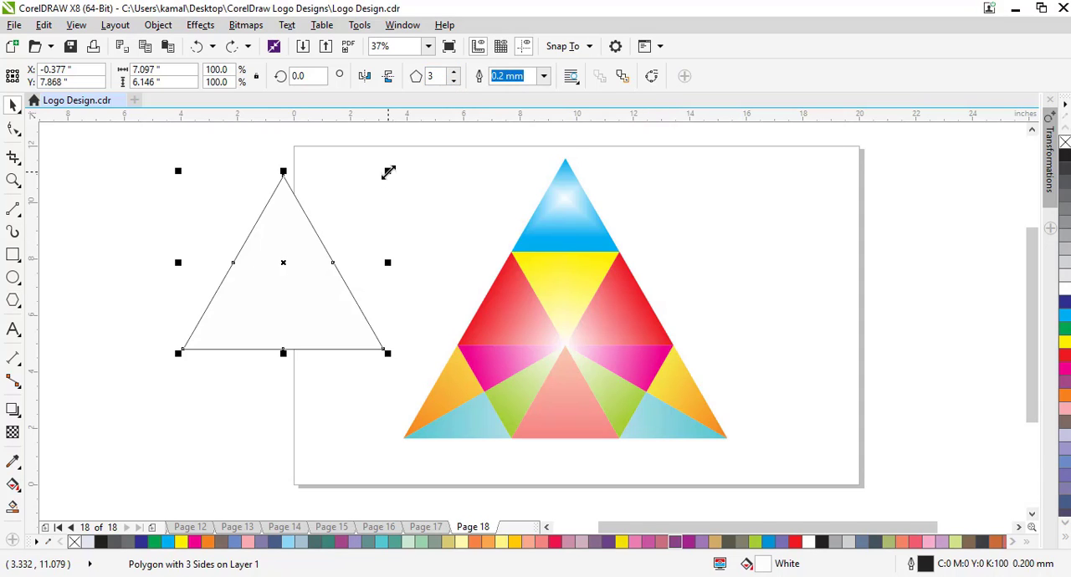
Create a smaller copy of the new triangle inside it, scaled to about 64% from its centre.
{"action": "left_click_drag", "start_coordinate": [388, 171], "coordinate": [362, 201]}
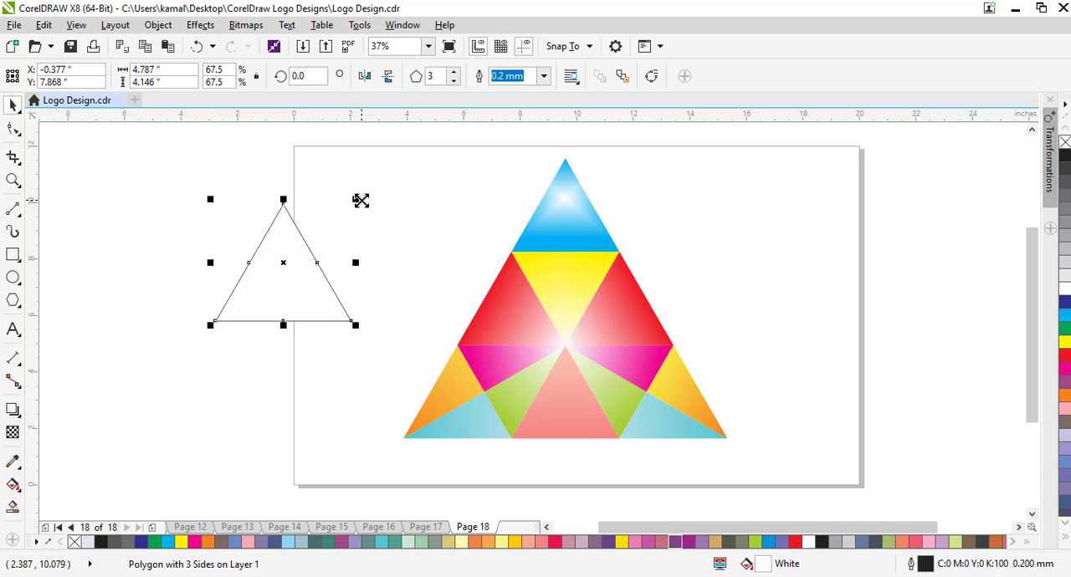
{"action": "key", "text": "ctrl+z"}
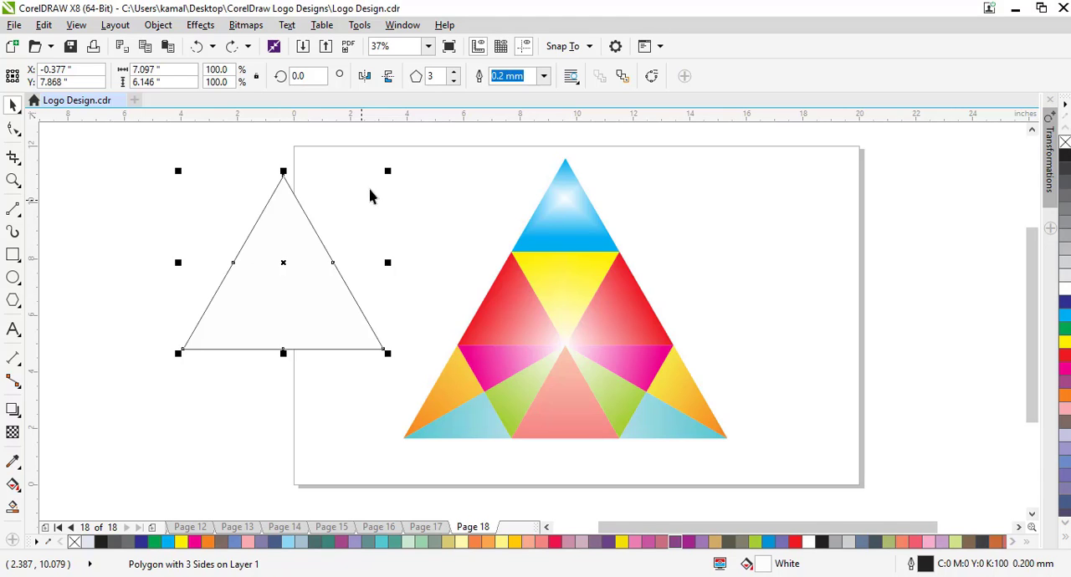
{"action": "left_click_drag", "start_coordinate": [388, 173], "coordinate": [369, 214]}
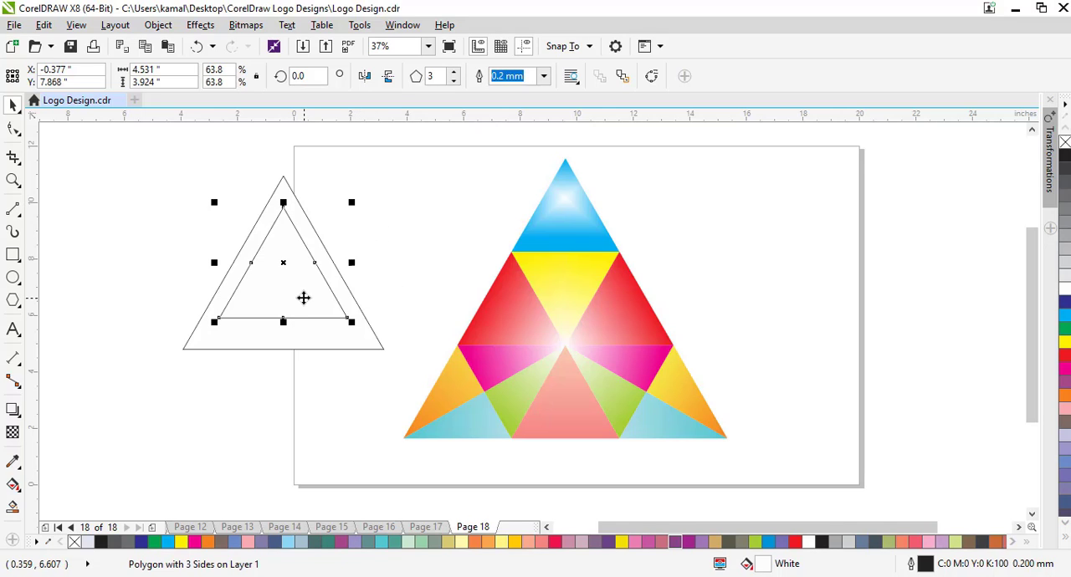
Nudge the outer triangle up by about 0.37 inches and left by 0.01 inches around the inner triangle.
{"action": "left_click", "coordinate": [296, 348]}
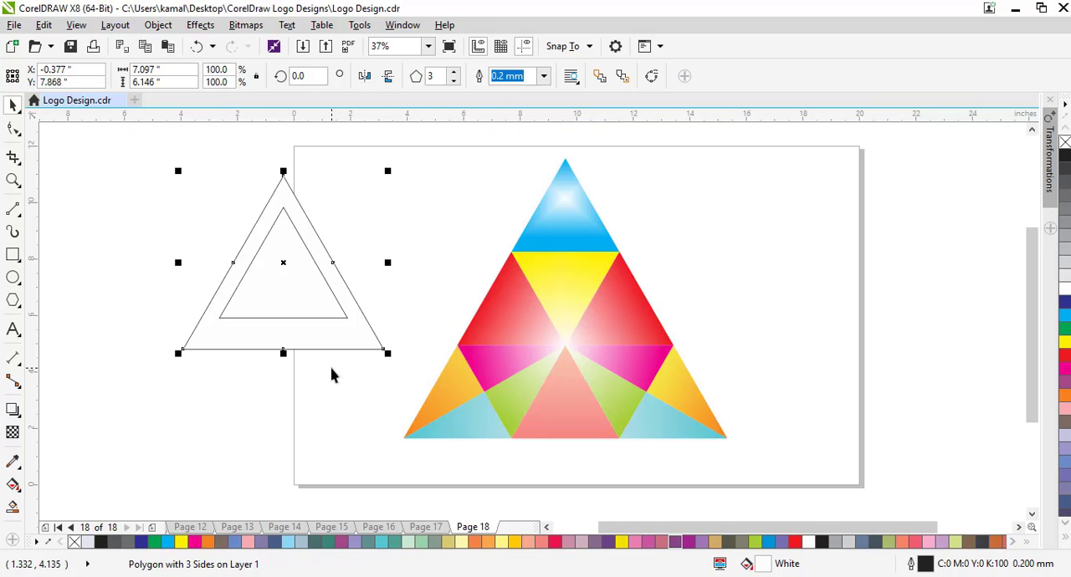
{"action": "key", "text": "Up"}
{"action": "key", "text": "Up"}
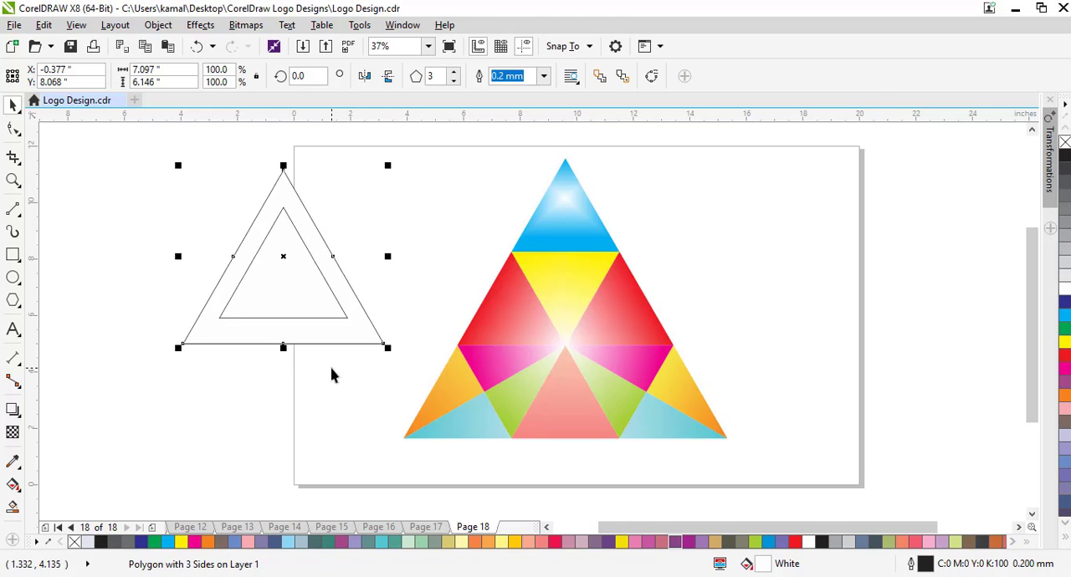
{"action": "key", "text": "Up"}
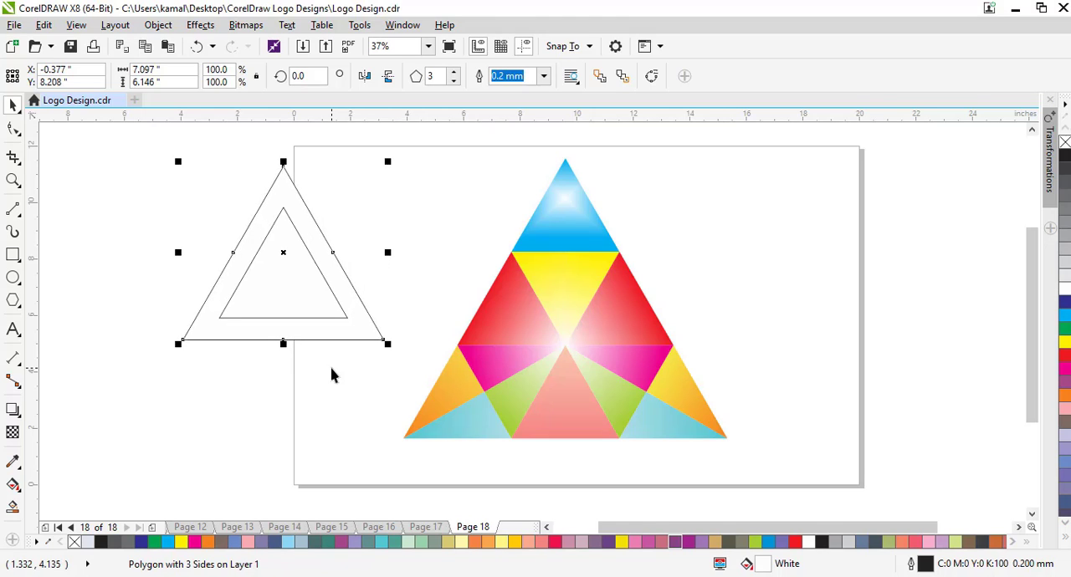
{"action": "key", "text": "ctrl+Up"}
{"action": "key", "text": "ctrl+Left"}
{"action": "key", "text": "ctrl+Up"}
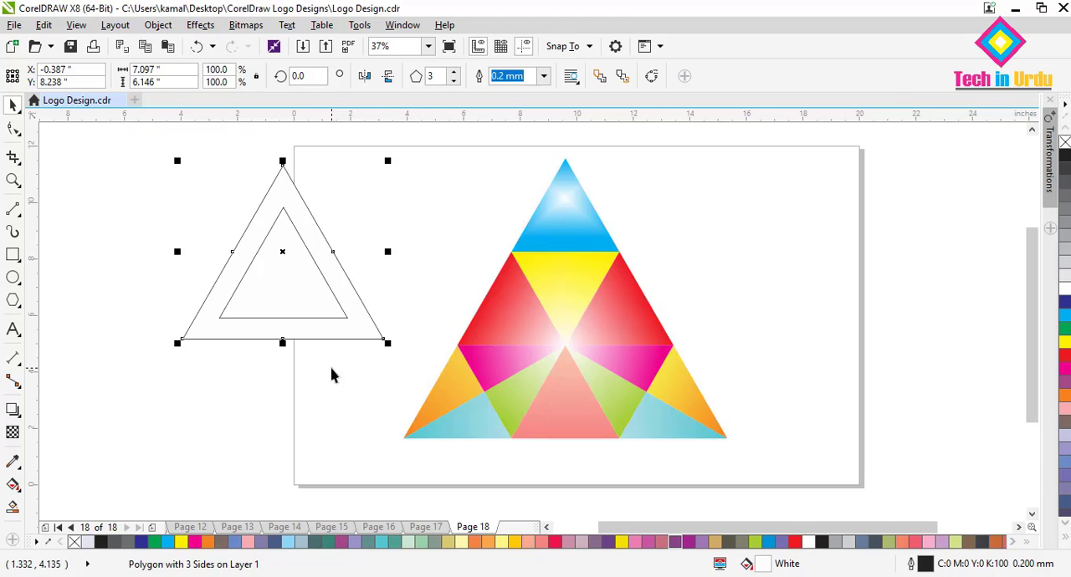
Fill the outer triangle with yellow and enlarge it to about 8.2 by 7.1 inches.
{"action": "key", "text": "ctrl+z"}
{"action": "left_click", "coordinate": [303, 325]}
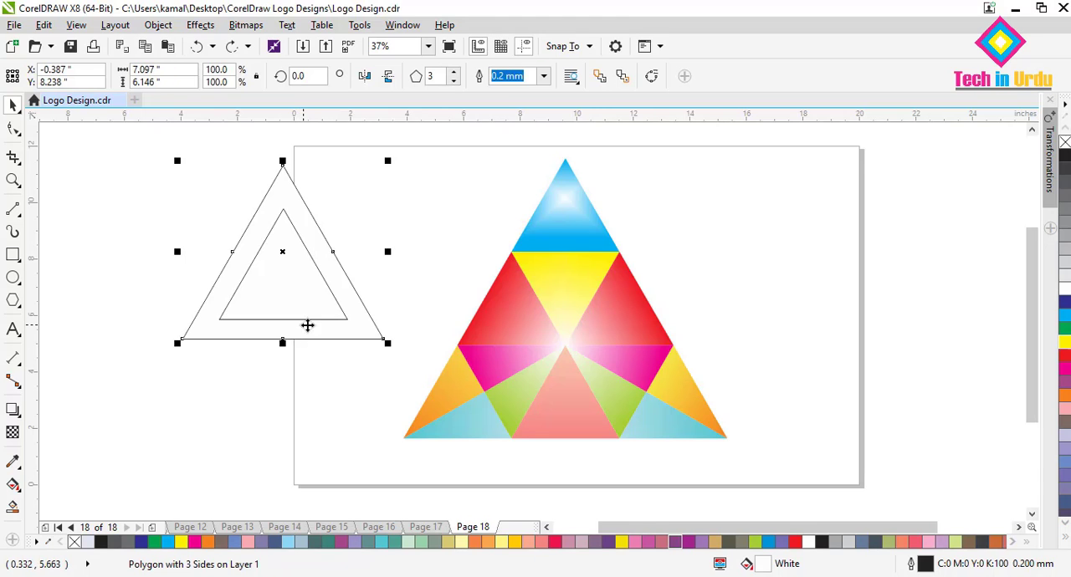
{"action": "left_click", "coordinate": [1062, 343]}
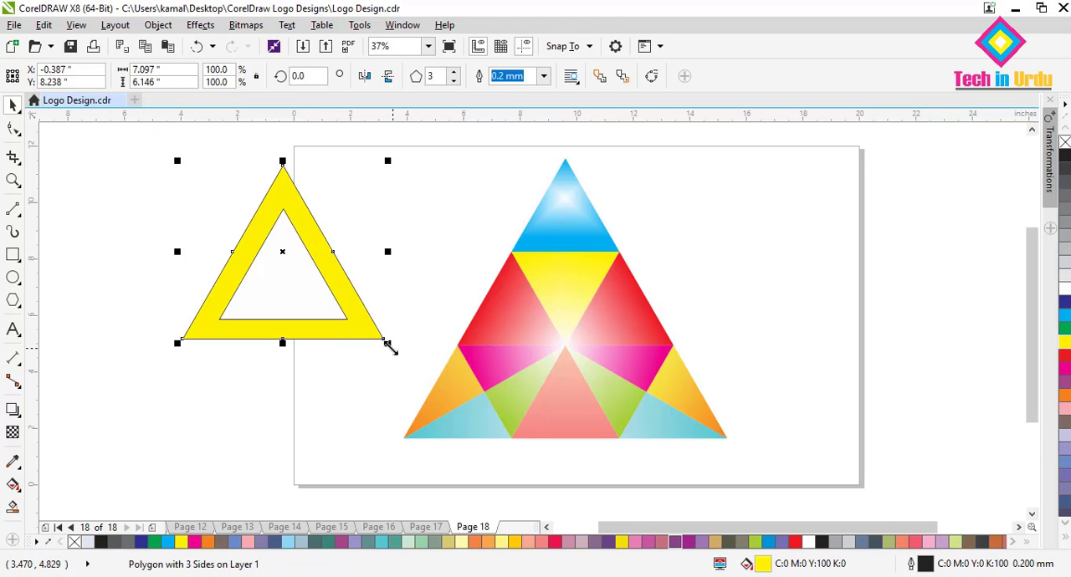
{"action": "left_click_drag", "start_coordinate": [387, 343], "coordinate": [418, 369]}
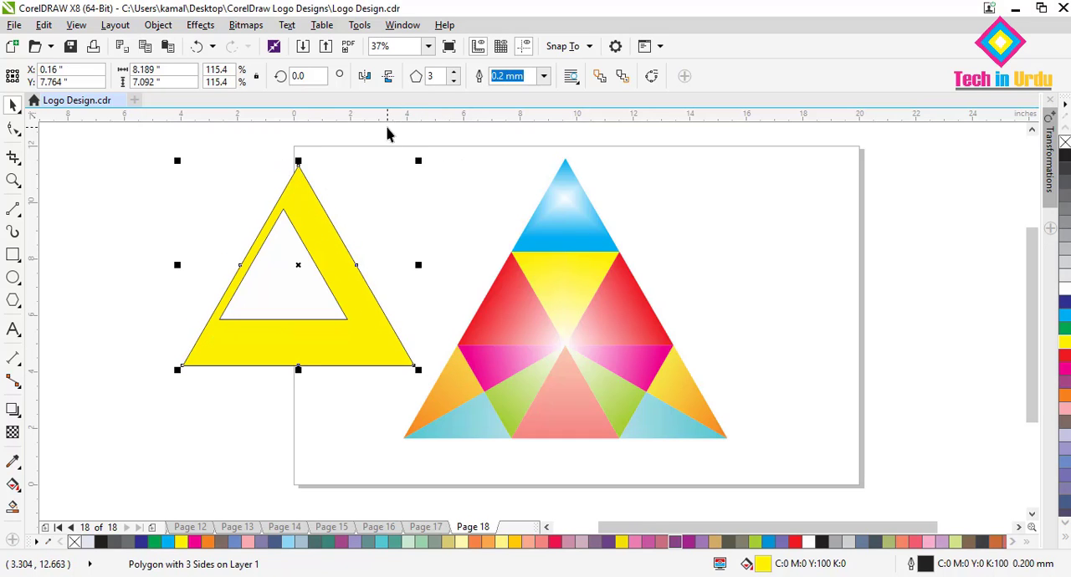
Shrink the whole multicoloured logo to about 3.75 by 3.25 inches and move it to the middle of the page.
{"action": "left_click_drag", "start_coordinate": [386, 133], "coordinate": [512, 255]}
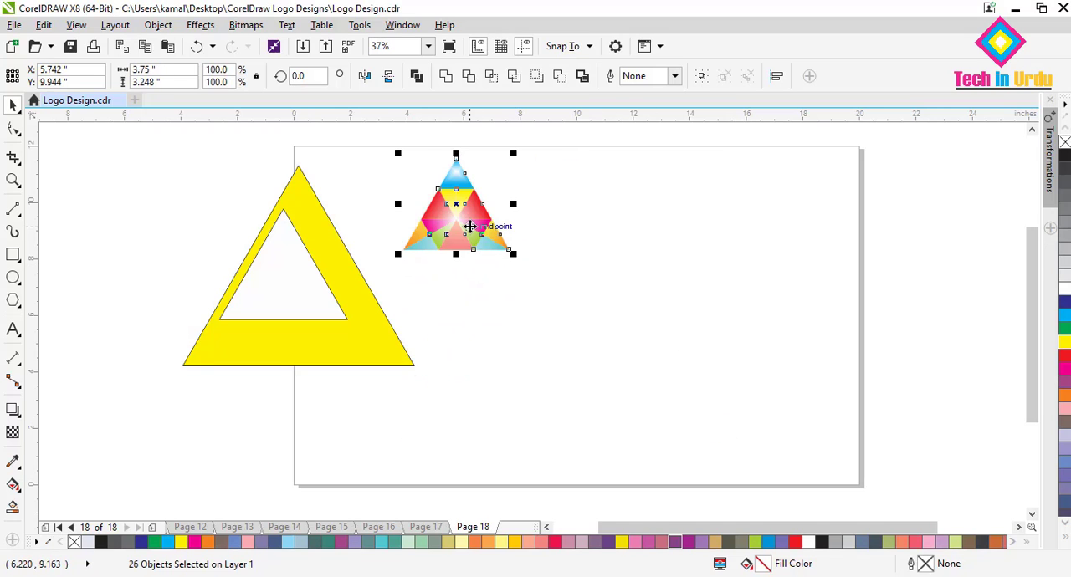
{"action": "left_click_drag", "start_coordinate": [470, 226], "coordinate": [590, 331]}
{"action": "left_click", "coordinate": [375, 430]}
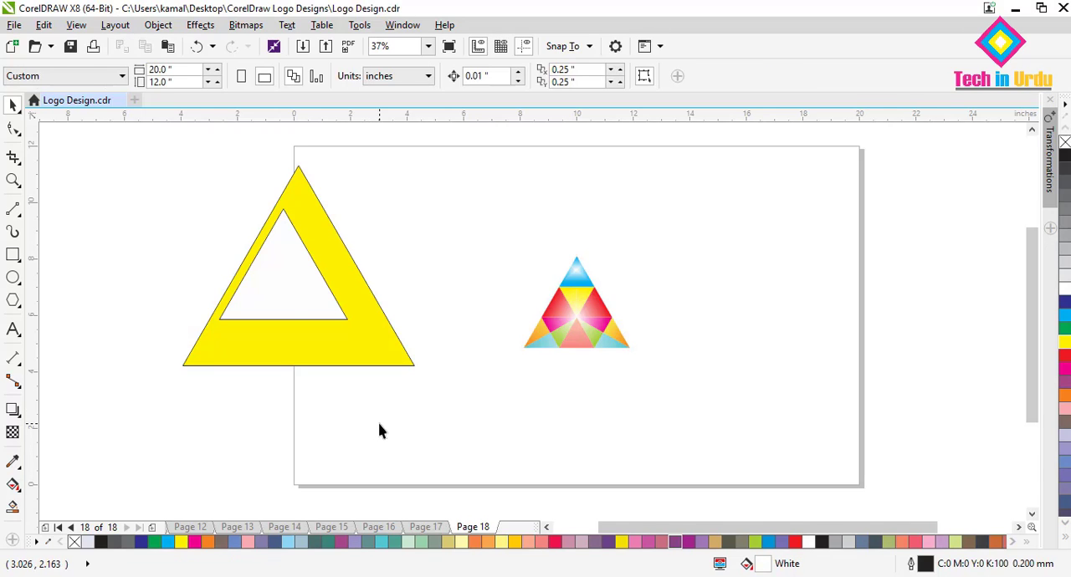
Enlarge the white inner triangle to about 5.8 by 5.0 inches and position it near the centre of the yellow triangle.
{"action": "left_click_drag", "start_coordinate": [283, 298], "coordinate": [301, 316]}
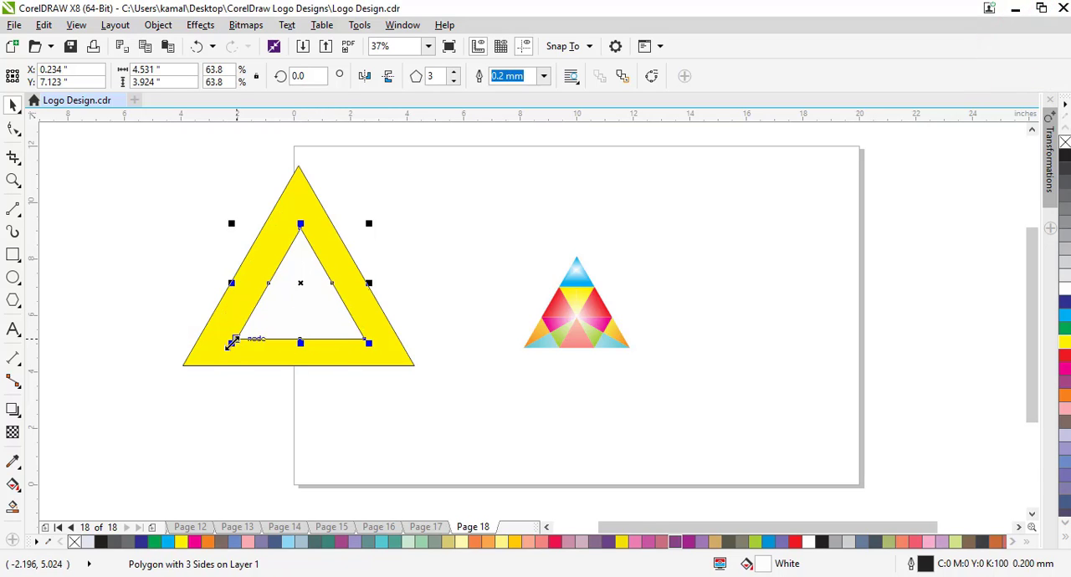
{"action": "left_click_drag", "start_coordinate": [232, 343], "coordinate": [209, 362]}
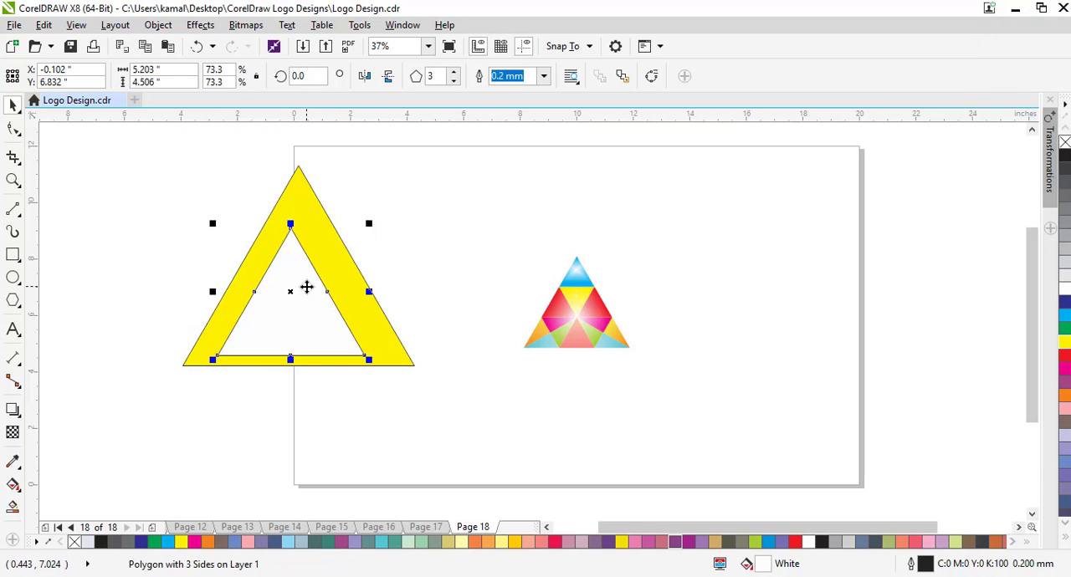
{"action": "left_click_drag", "start_coordinate": [371, 223], "coordinate": [387, 206]}
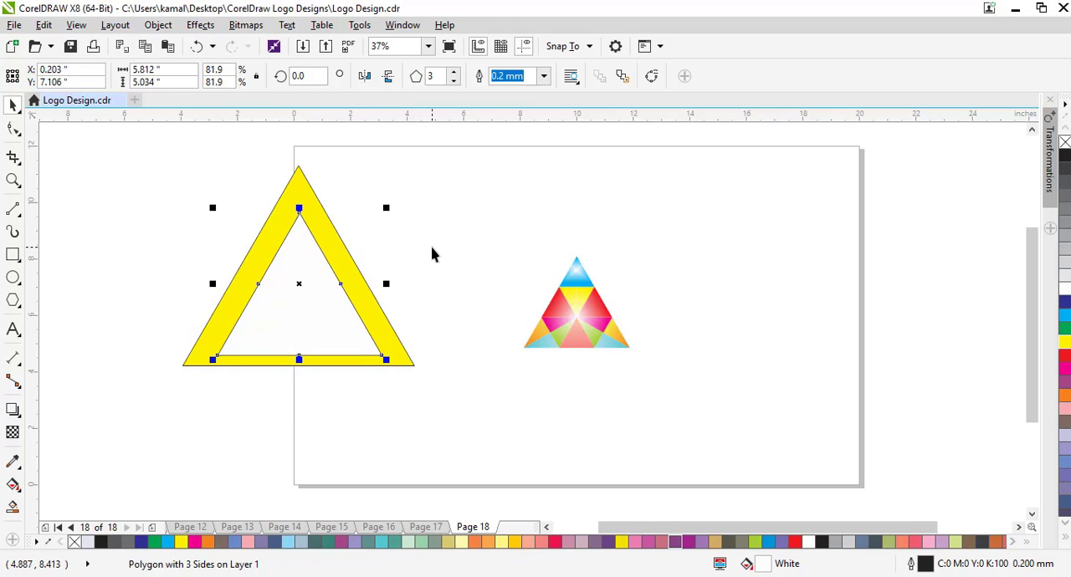
{"action": "key", "text": "Up"}
{"action": "key", "text": "Up"}
{"action": "key", "text": "Up"}
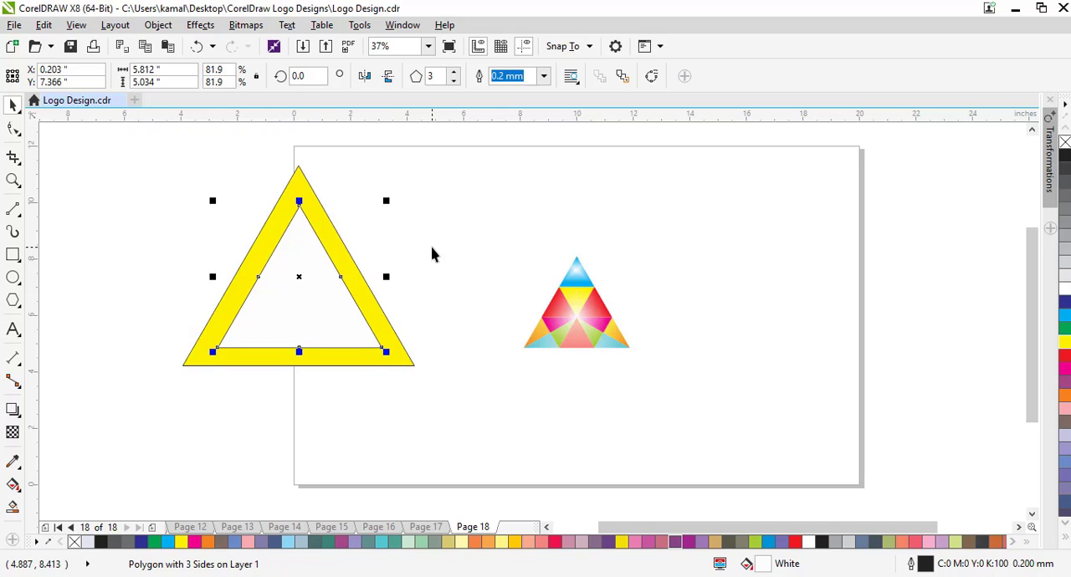
{"action": "key", "text": "Left"}
{"action": "key", "text": "Left"}
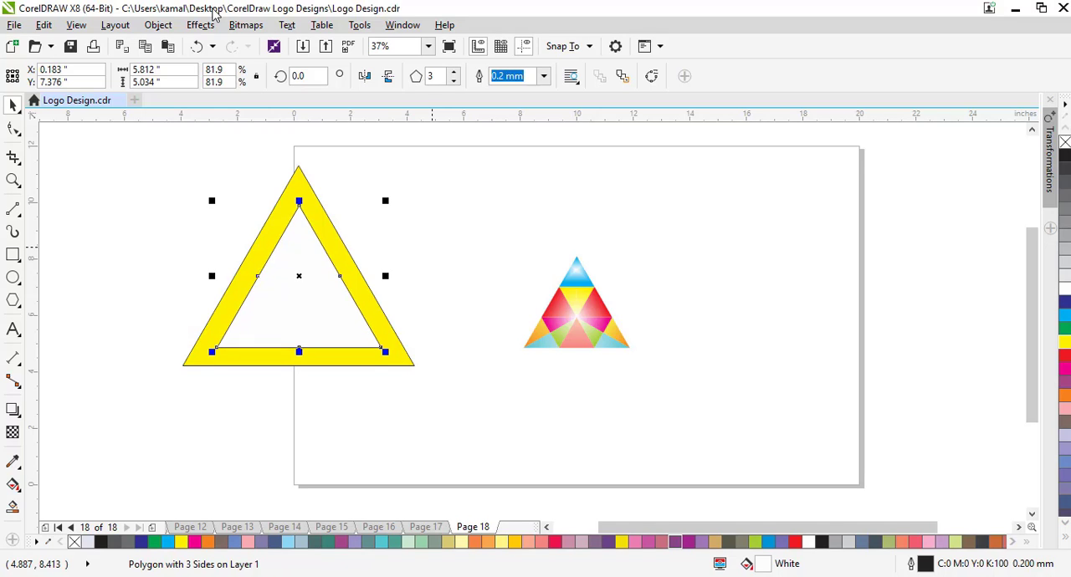
Enlarge the inner triangle to about 6.1 by 5.3 inches and nudge it to even out the yellow border.
{"action": "left_click_drag", "start_coordinate": [388, 199], "coordinate": [397, 190]}
{"action": "key", "text": "Left"}
{"action": "key", "text": "Left"}
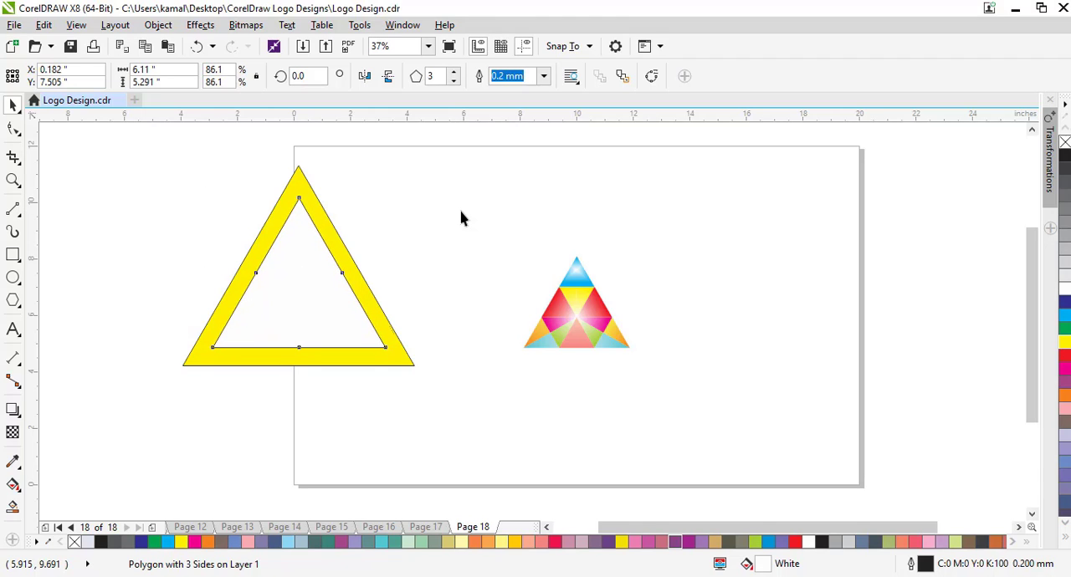
{"action": "key", "text": "Down"}
{"action": "key", "text": "Down"}
{"action": "key", "text": "Down"}
{"action": "key", "text": "Down"}
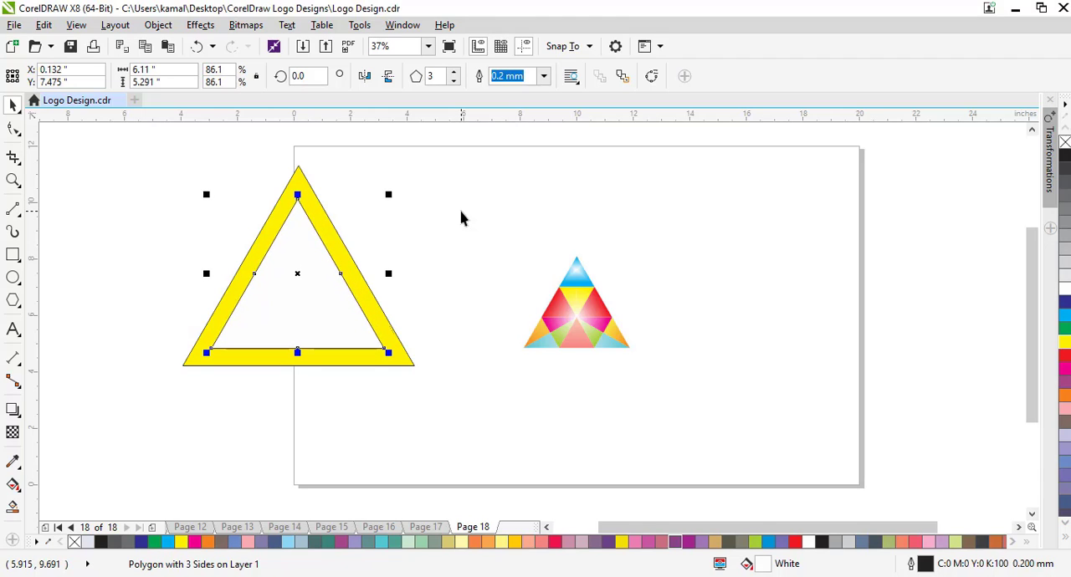
{"action": "key", "text": "Right"}
{"action": "key", "text": "Right"}
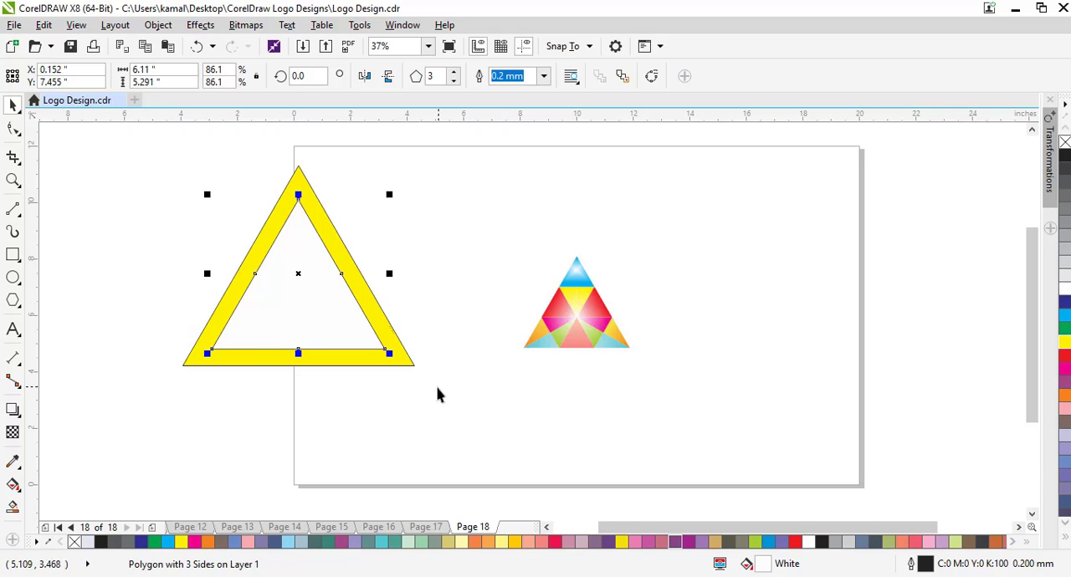
Trim the yellow triangle with the inner triangle and delete the leftover white triangle.
{"action": "left_click", "coordinate": [431, 443]}
{"action": "left_click", "coordinate": [332, 318]}
{"action": "left_click", "coordinate": [248, 365], "text": "shift"}
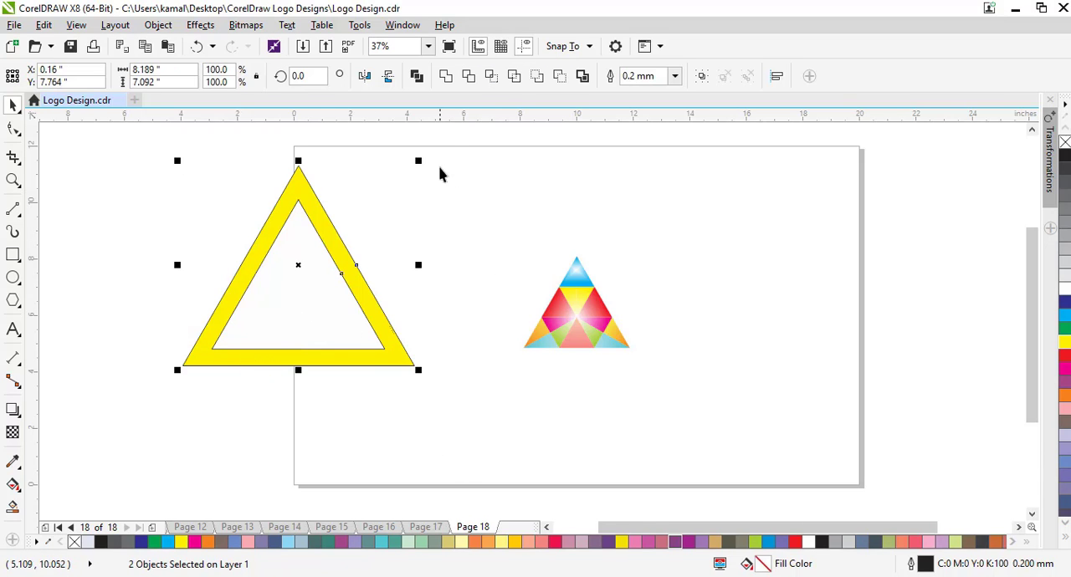
{"action": "left_click", "coordinate": [470, 77]}
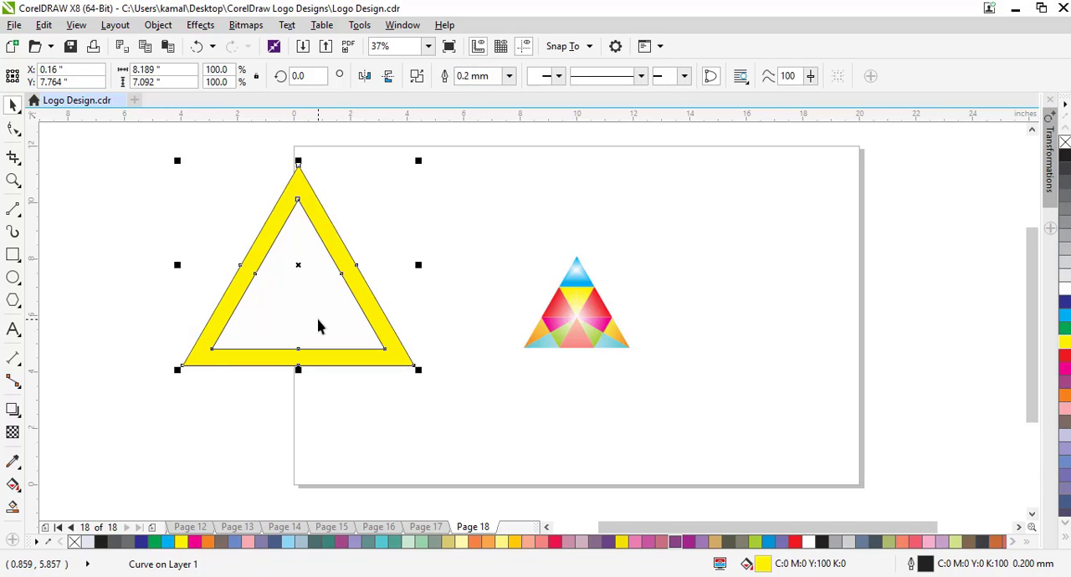
{"action": "left_click_drag", "start_coordinate": [318, 327], "coordinate": [506, 476]}
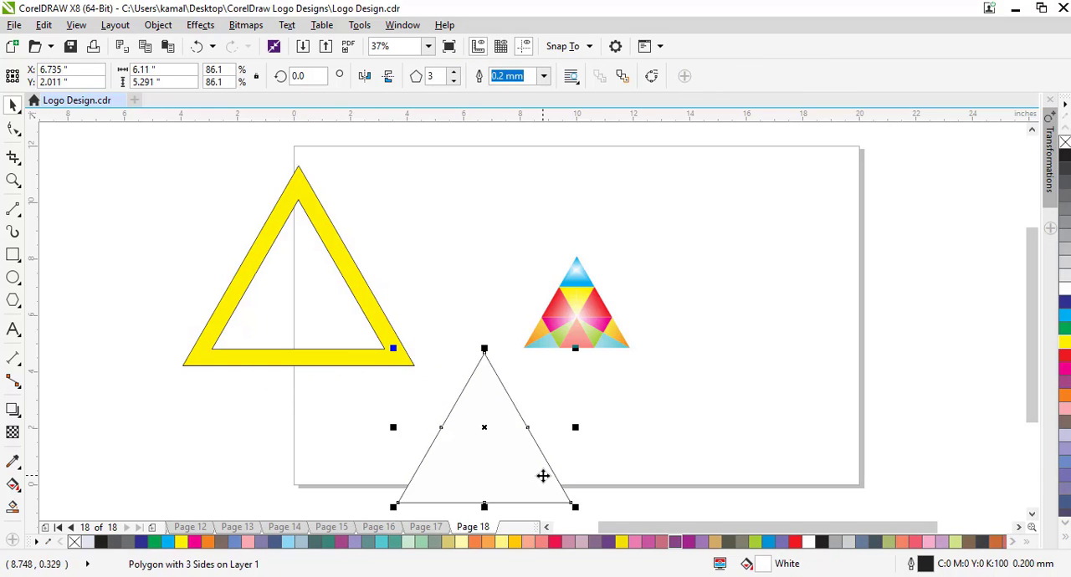
{"action": "key", "text": "Delete"}
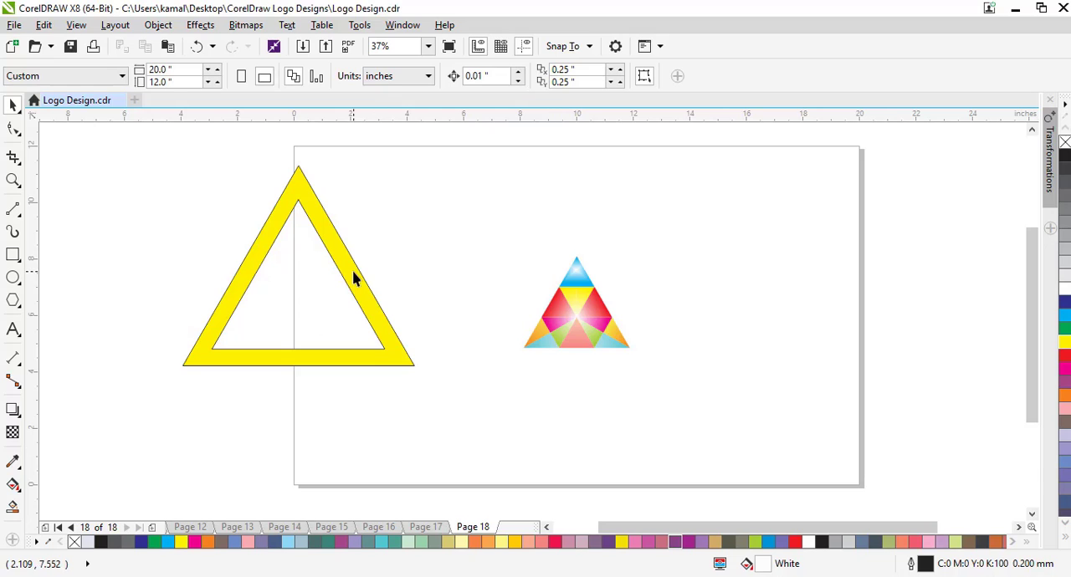
Place the yellow frame around the small logo, shrink it to about 7.1 by 6.2 inches and nudge it slightly left.
{"action": "left_click_drag", "start_coordinate": [353, 278], "coordinate": [647, 323]}
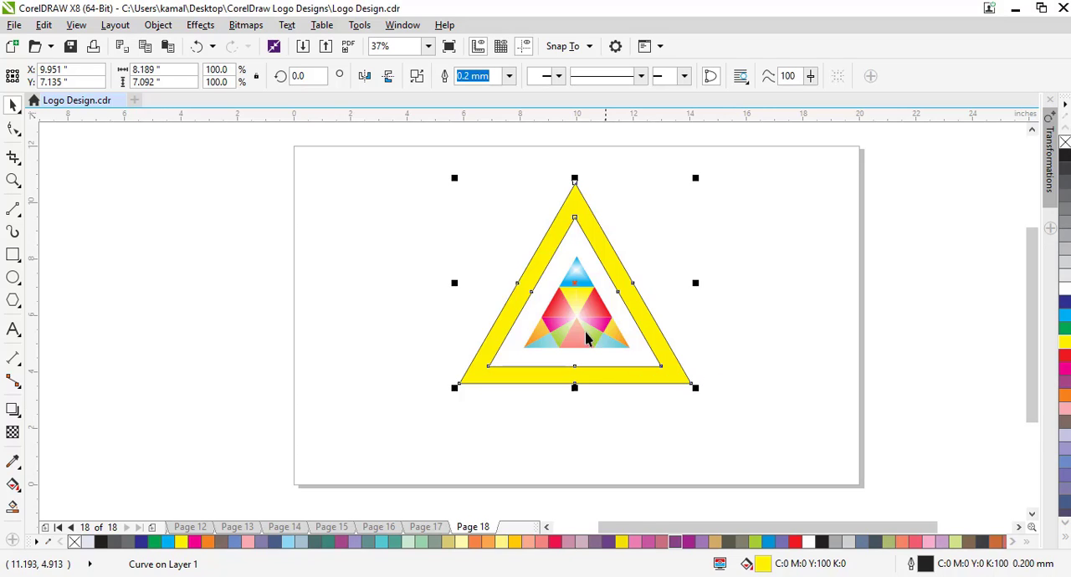
{"action": "left_click_drag", "start_coordinate": [695, 389], "coordinate": [633, 370]}
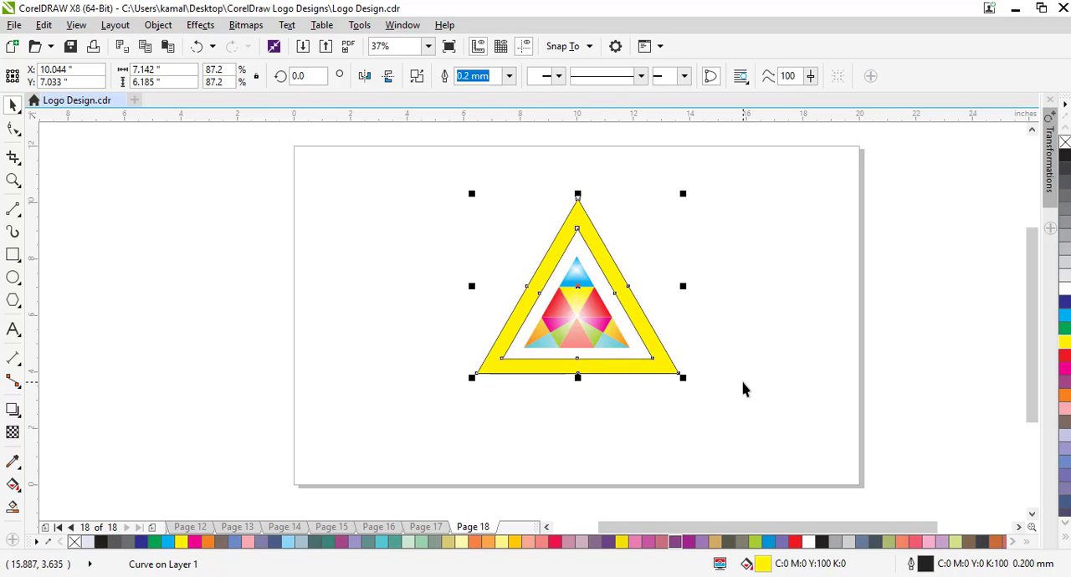
{"action": "key", "text": "Left"}
{"action": "key", "text": "Left"}
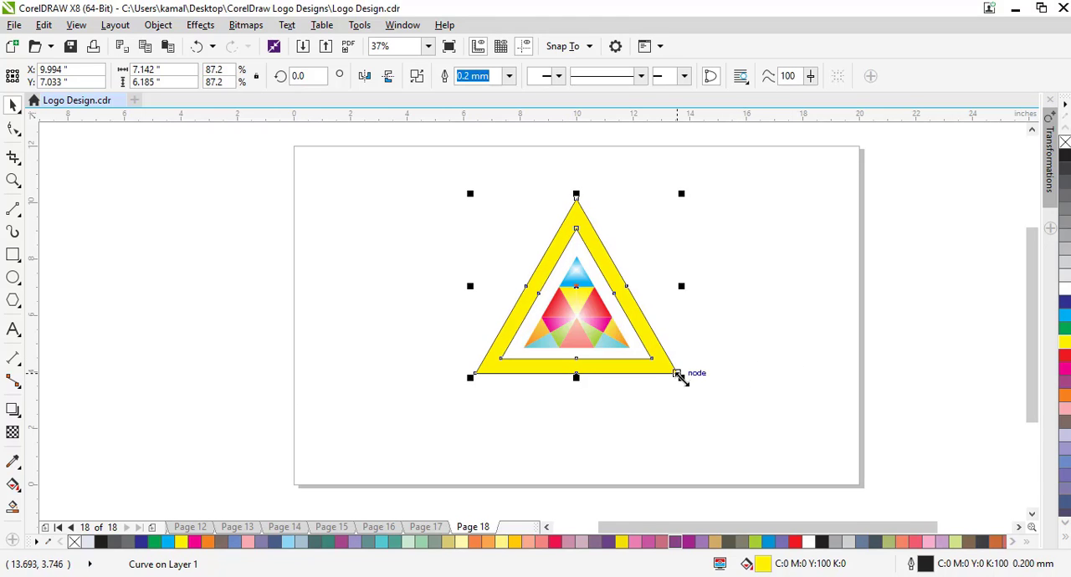
Shrink the yellow frame to about 6.9 by 5.9 inches and nudge it to about X 9.97, Y 6.95 inches.
{"action": "left_click_drag", "start_coordinate": [679, 376], "coordinate": [672, 370]}
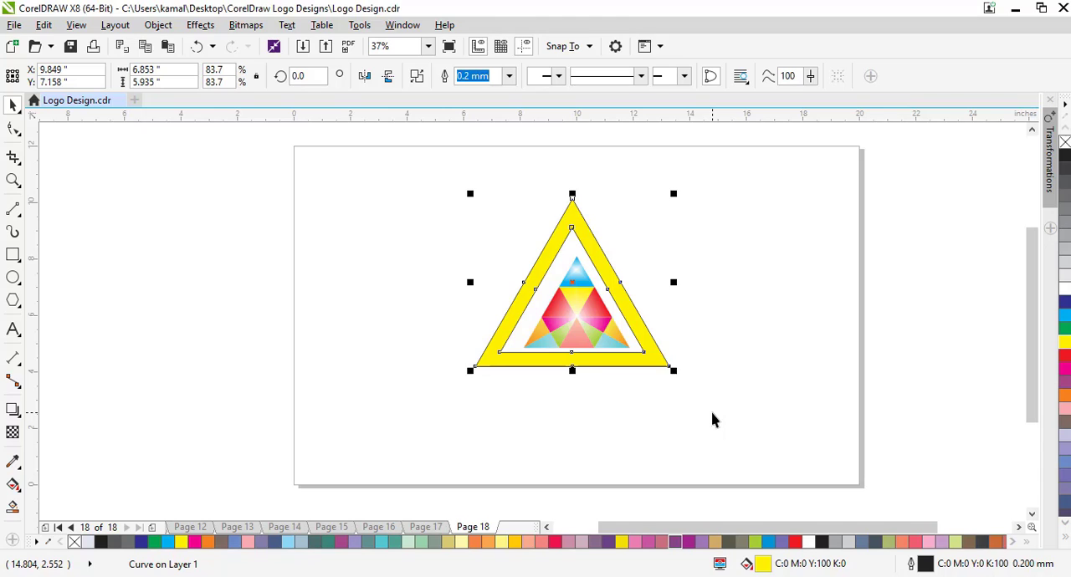
{"action": "key", "text": "Down"}
{"action": "key", "text": "Down"}
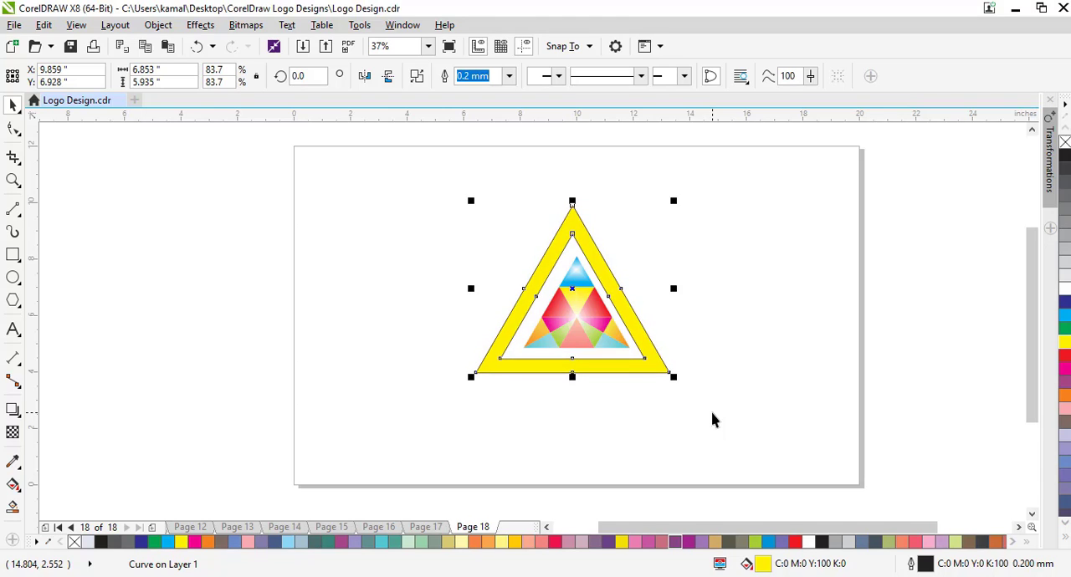
{"action": "key", "text": "Right"}
{"action": "key", "text": "Up"}
{"action": "key", "text": "Left"}
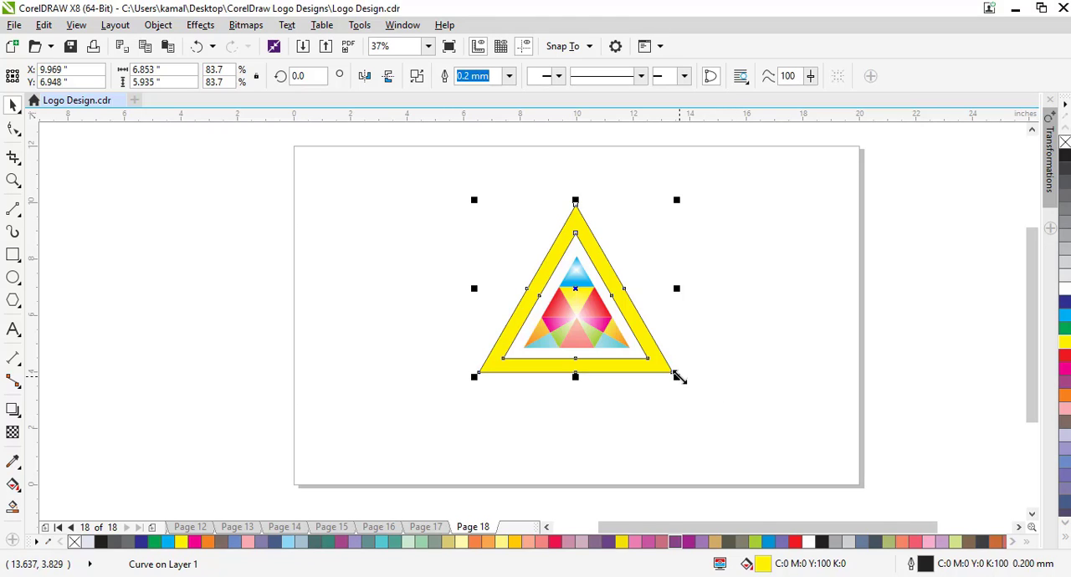
Shrink the yellow frame to about 6.5 by 5.6 inches and nudge it to about X 10.0, Y 6.88 inches around the logo.
{"action": "left_click_drag", "start_coordinate": [676, 376], "coordinate": [666, 367]}
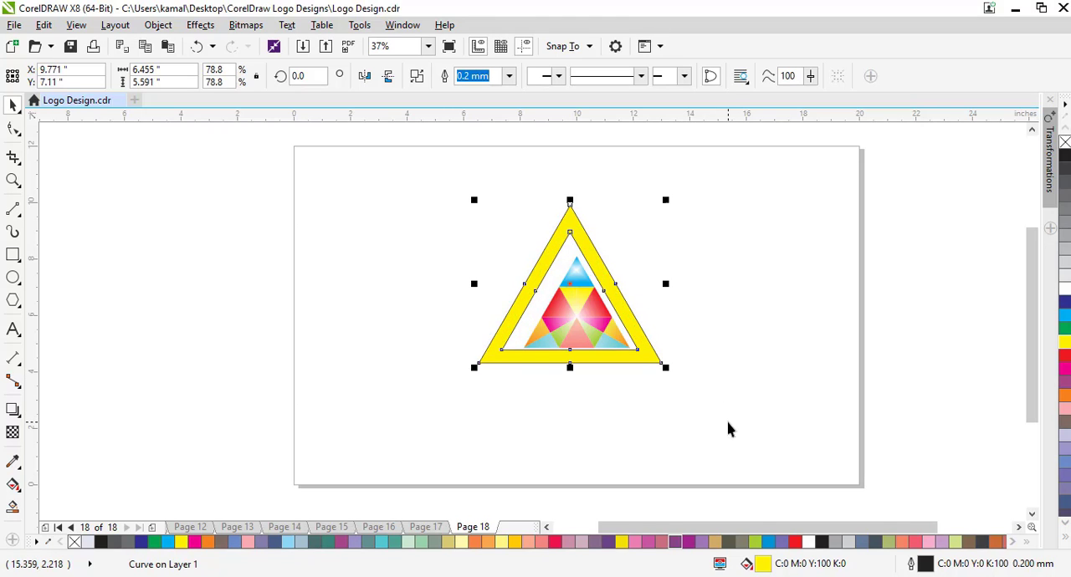
{"action": "key", "text": "Down"}
{"action": "key", "text": "Down"}
{"action": "key", "text": "Down"}
{"action": "key", "text": "Down"}
{"action": "key", "text": "Down"}
{"action": "key", "text": "Down"}
{"action": "key", "text": "Down"}
{"action": "key", "text": "Down"}
{"action": "key", "text": "Down"}
{"action": "key", "text": "Down"}
{"action": "key", "text": "Right"}
{"action": "key", "text": "Right"}
{"action": "key", "text": "Right"}
{"action": "key", "text": "Right"}
{"action": "key", "text": "Right"}
{"action": "key", "text": "Right"}
{"action": "key", "text": "Right"}
{"action": "key", "text": "Right"}
{"action": "key", "text": "Right"}
{"action": "key", "text": "Right"}
{"action": "key", "text": "Right"}
{"action": "key", "text": "Right"}
{"action": "key", "text": "Right"}
{"action": "key", "text": "Right"}
{"action": "key", "text": "Right"}
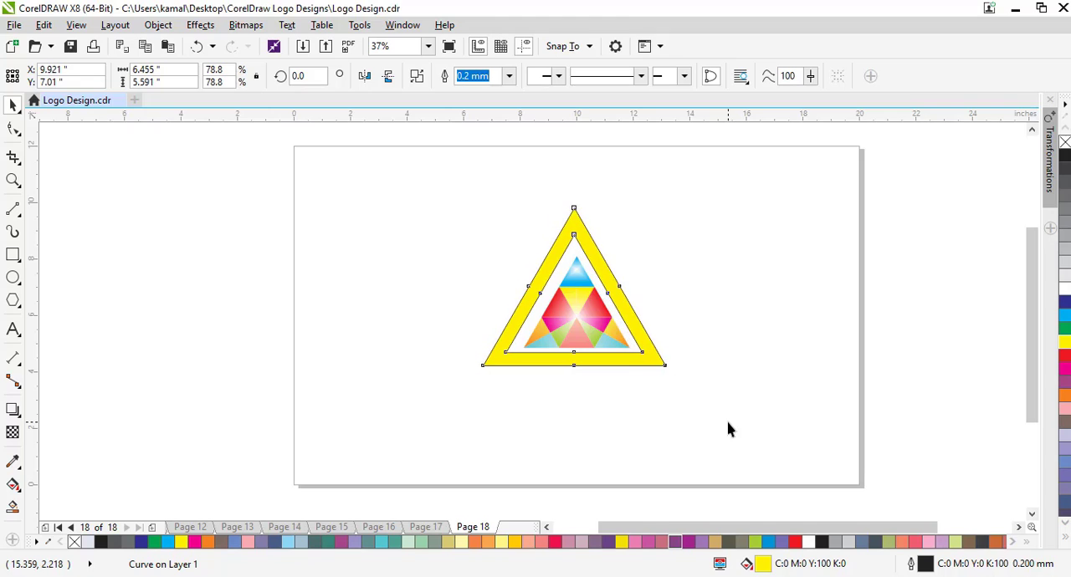
{"action": "key", "text": "Up"}
{"action": "key", "text": "Up"}
{"action": "key", "text": "Up"}
{"action": "key", "text": "Up"}
{"action": "key", "text": "Up"}
{"action": "key", "text": "Up"}
{"action": "key", "text": "Up"}
{"action": "key", "text": "Up"}
{"action": "key", "text": "Up"}
{"action": "key", "text": "Right"}
{"action": "key", "text": "Right"}
{"action": "key", "text": "Right"}
{"action": "key", "text": "Right"}
{"action": "key", "text": "Right"}
{"action": "key", "text": "Right"}
{"action": "key", "text": "Right"}
{"action": "key", "text": "Right"}
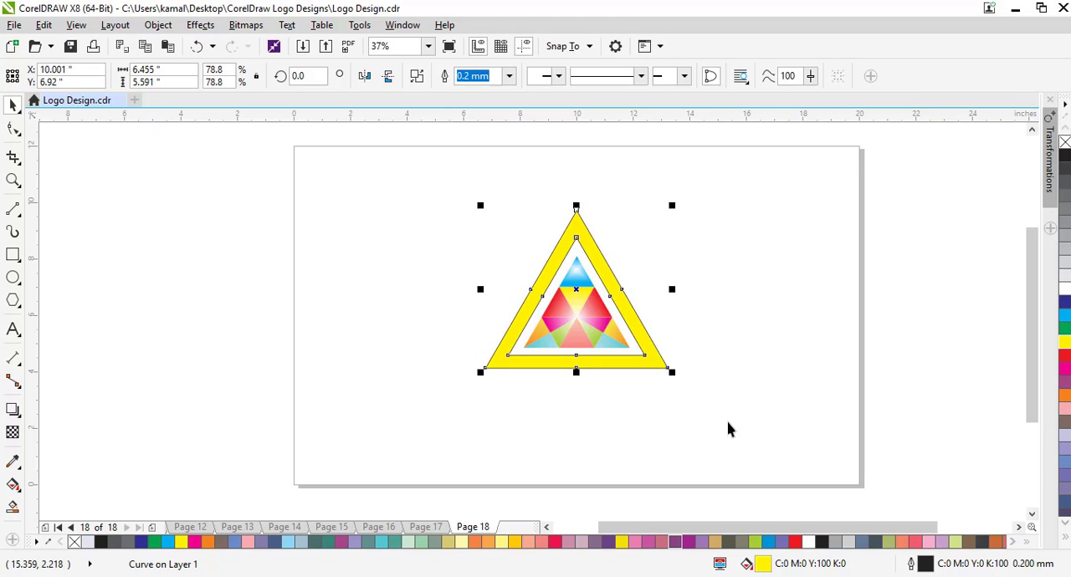
{"action": "key", "text": "Down"}
{"action": "key", "text": "Down"}
{"action": "key", "text": "Down"}
{"action": "key", "text": "Down"}
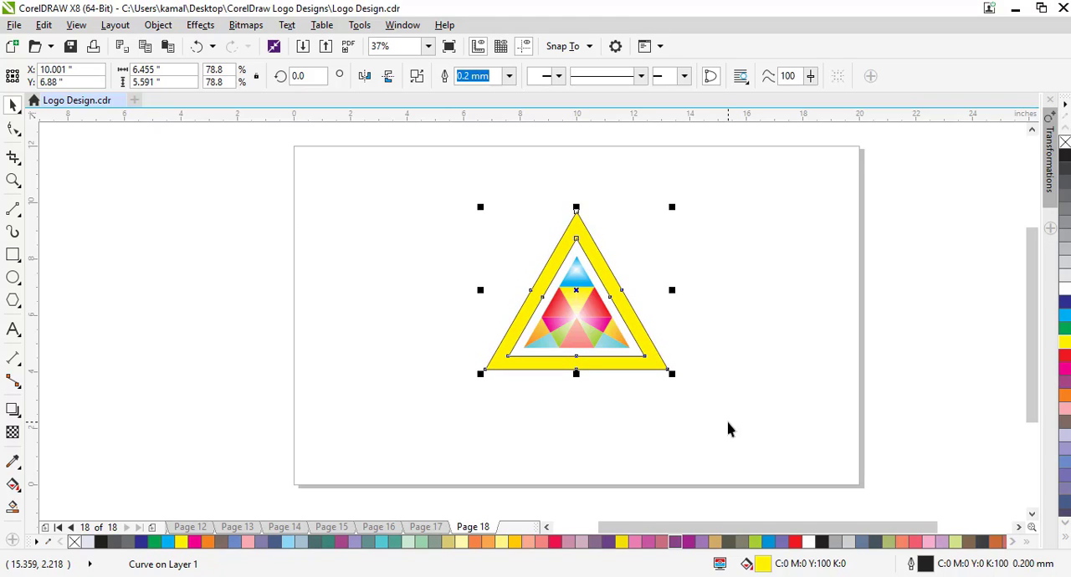
Remove the yellow frame's outline and enlarge frame and logo together until the frame is about 11.1 by 9.6 inches.
{"action": "right_click", "coordinate": [1064, 142]}
{"action": "left_click", "coordinate": [806, 410]}
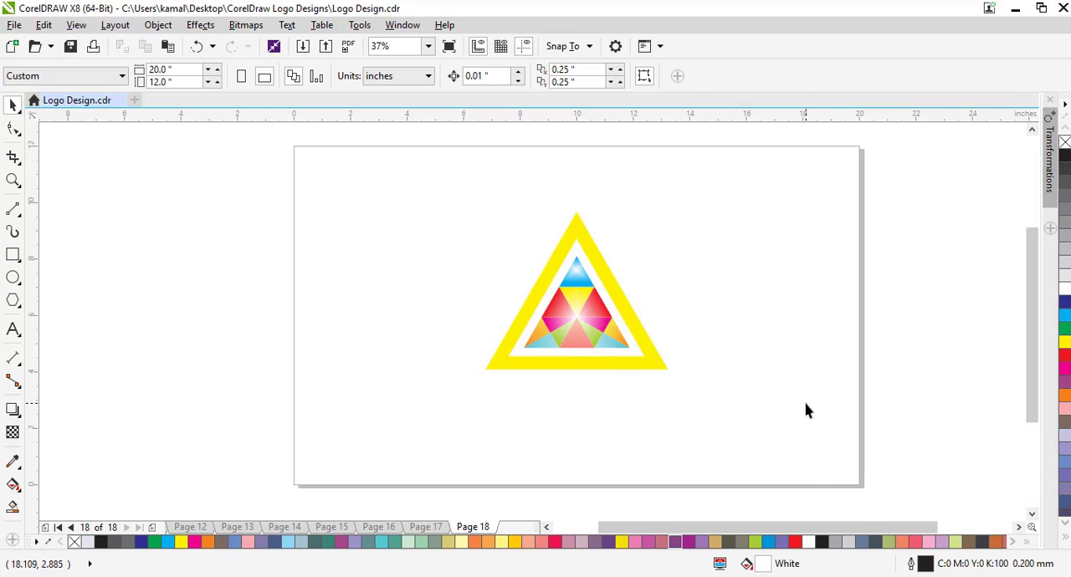
{"action": "left_click_drag", "start_coordinate": [393, 158], "coordinate": [739, 454]}
{"action": "left_click_drag", "start_coordinate": [670, 371], "coordinate": [757, 446]}
{"action": "left_click_drag", "start_coordinate": [666, 377], "coordinate": [588, 327]}
{"action": "left_click_drag", "start_coordinate": [682, 406], "coordinate": [747, 444]}
{"action": "left_click", "coordinate": [843, 450]}
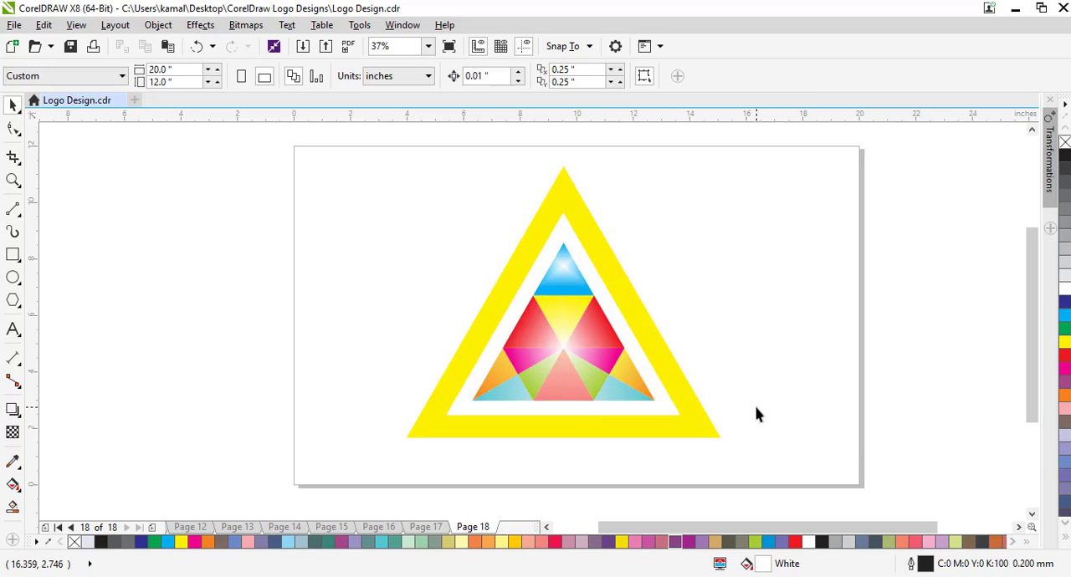
Apply a uniform transparency of 25 to the yellow frame.
{"action": "left_click", "coordinate": [683, 429]}
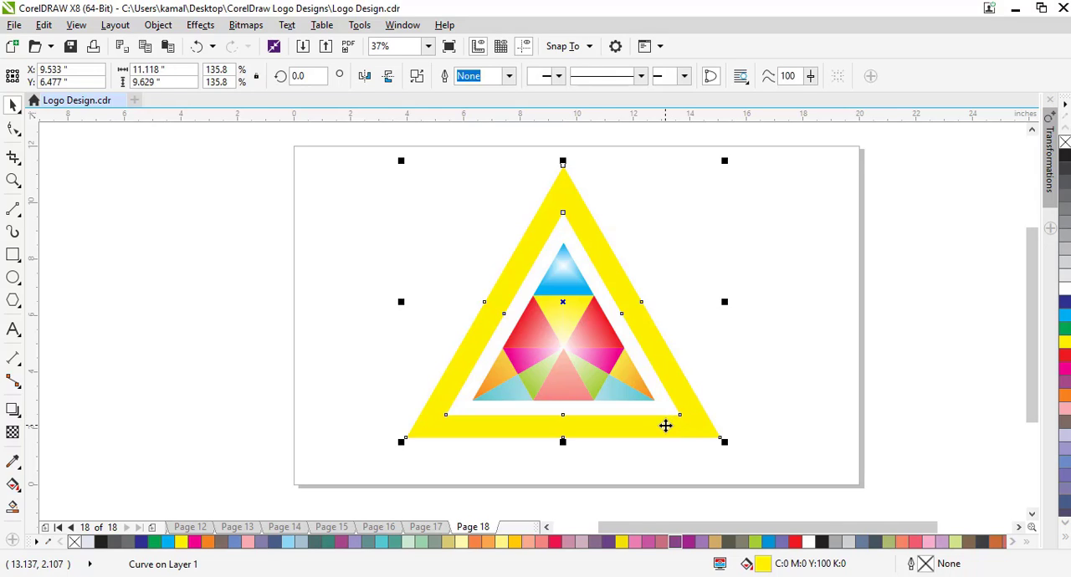
{"action": "left_click", "coordinate": [23, 434]}
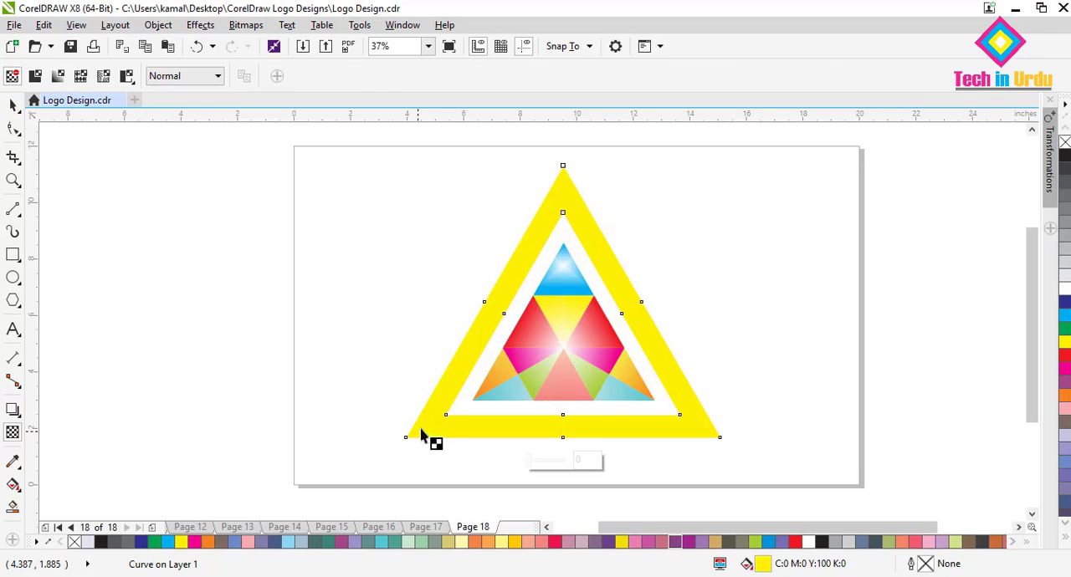
{"action": "left_click_drag", "start_coordinate": [417, 430], "coordinate": [440, 400]}
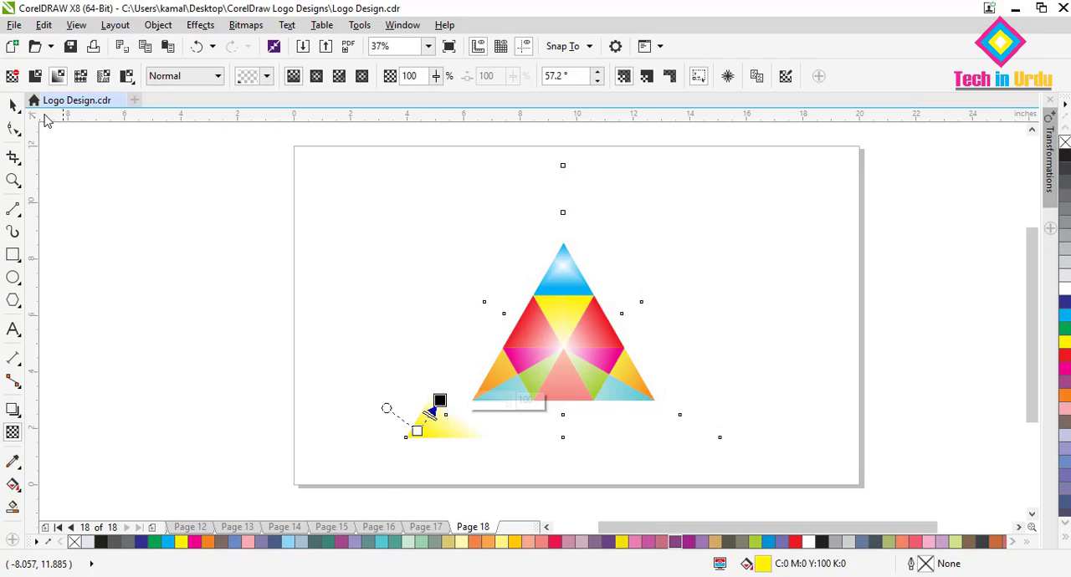
{"action": "left_click", "coordinate": [35, 76]}
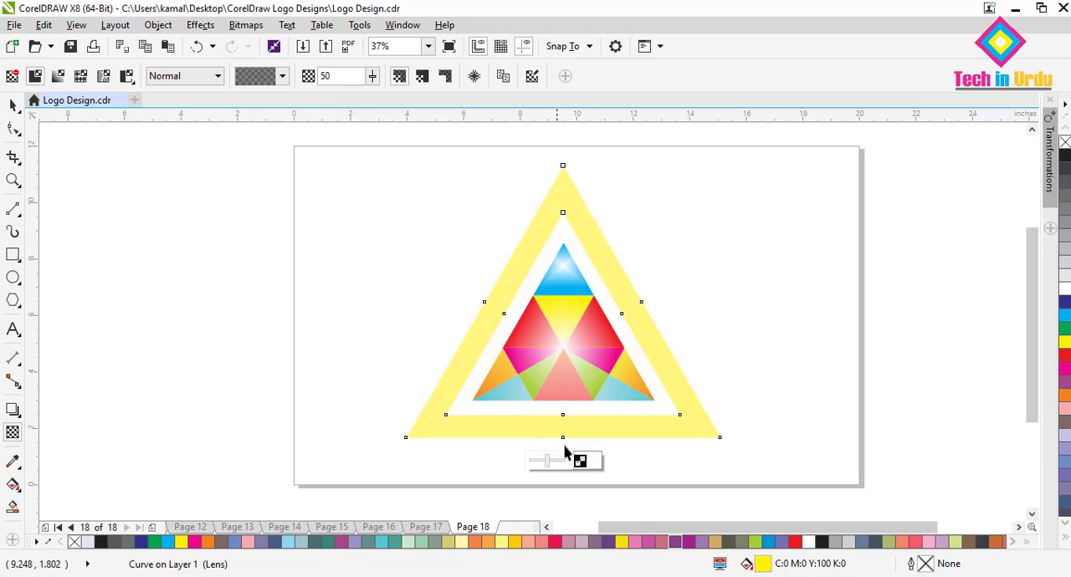
{"action": "left_click", "coordinate": [587, 456]}
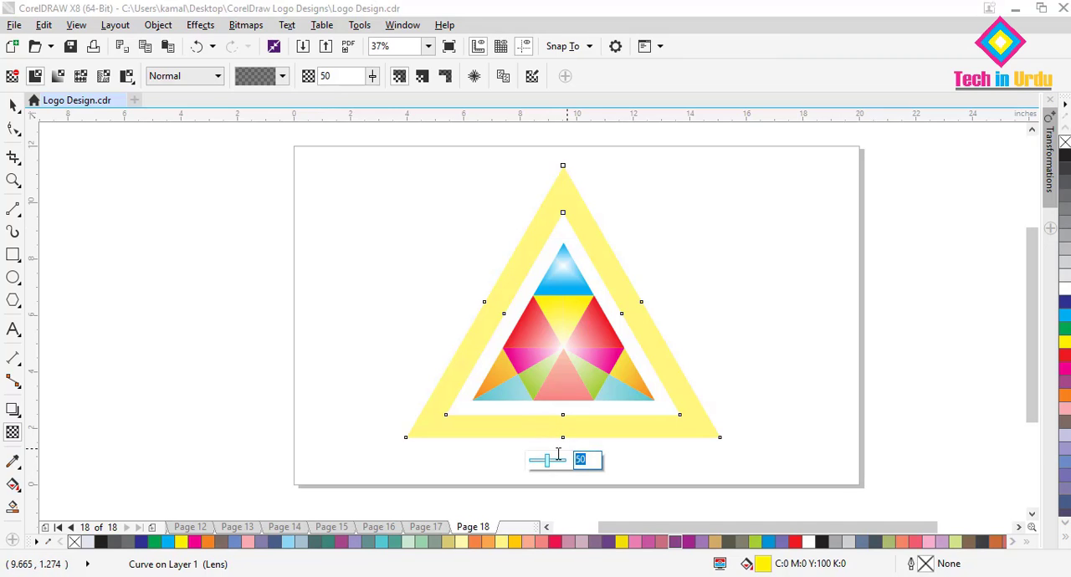
{"action": "key", "text": "Return"}
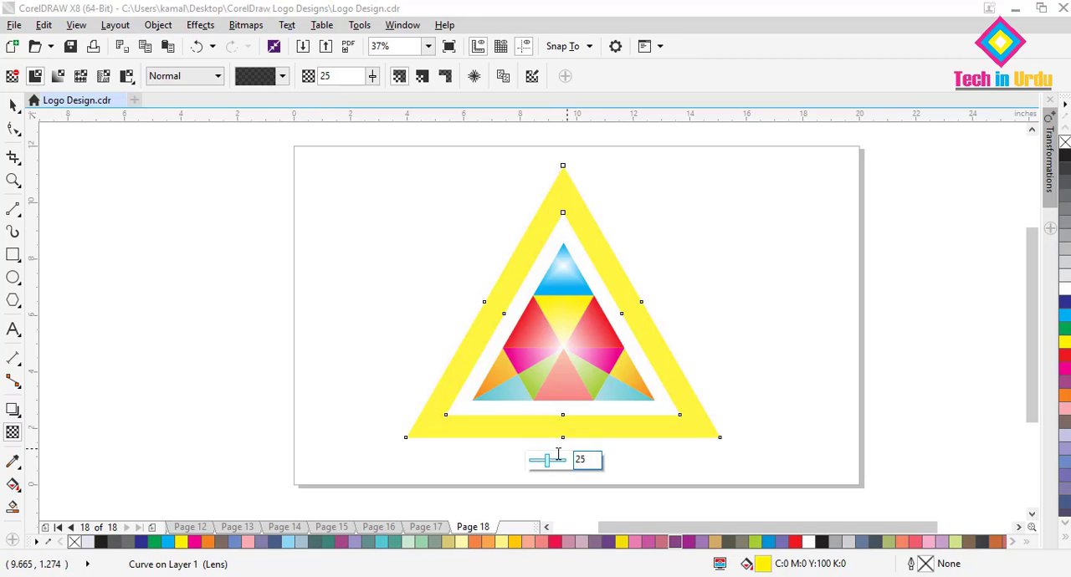
{"action": "left_click", "coordinate": [12, 106]}
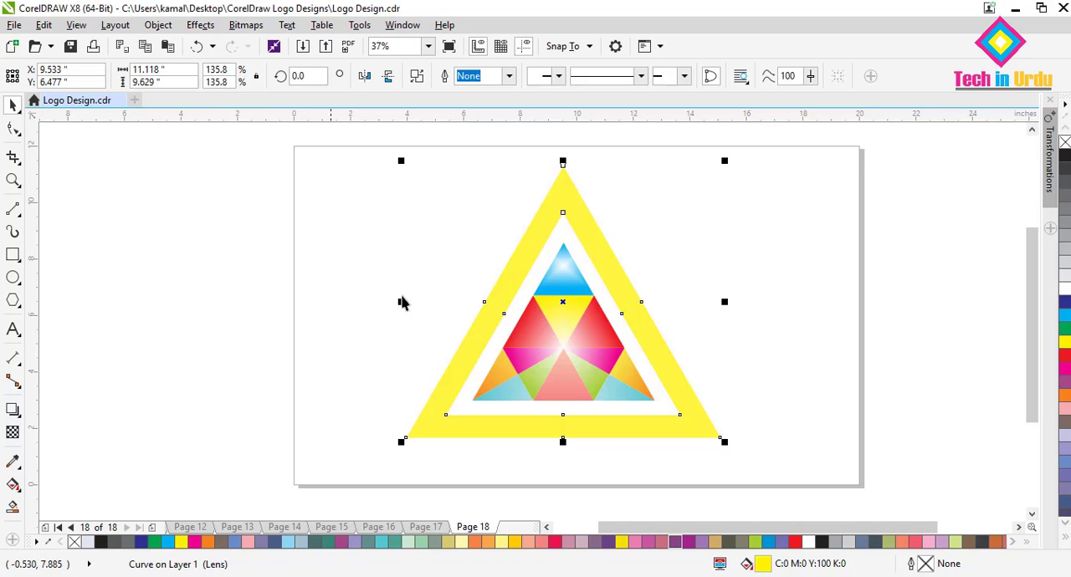
{"action": "left_click", "coordinate": [353, 307]}
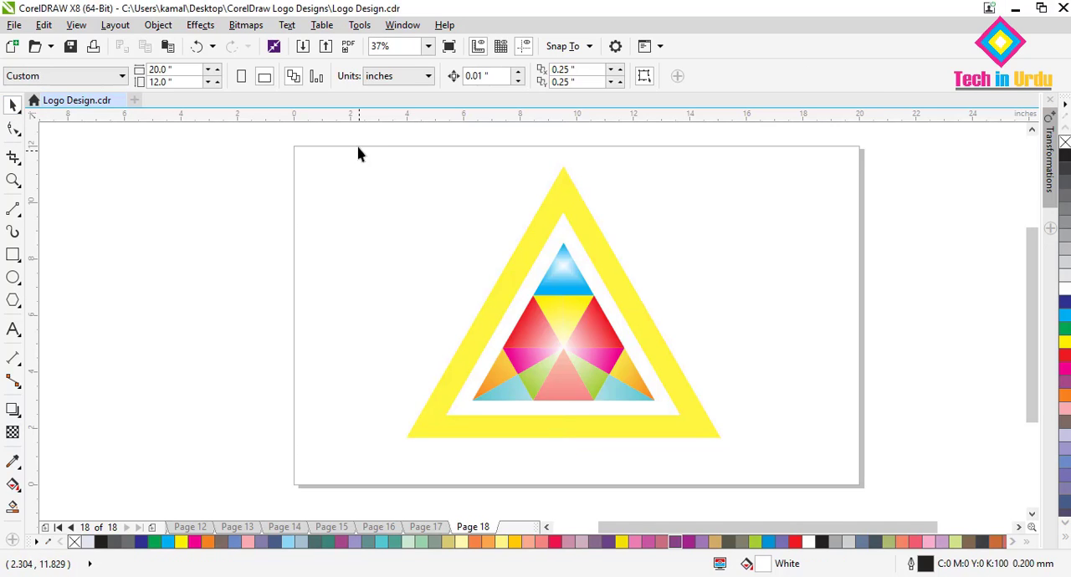
Group the frame with all logo pieces, scale the group to about 9.6 by 8.3 inches and move it toward the page centre.
{"action": "left_click_drag", "start_coordinate": [354, 148], "coordinate": [762, 466]}
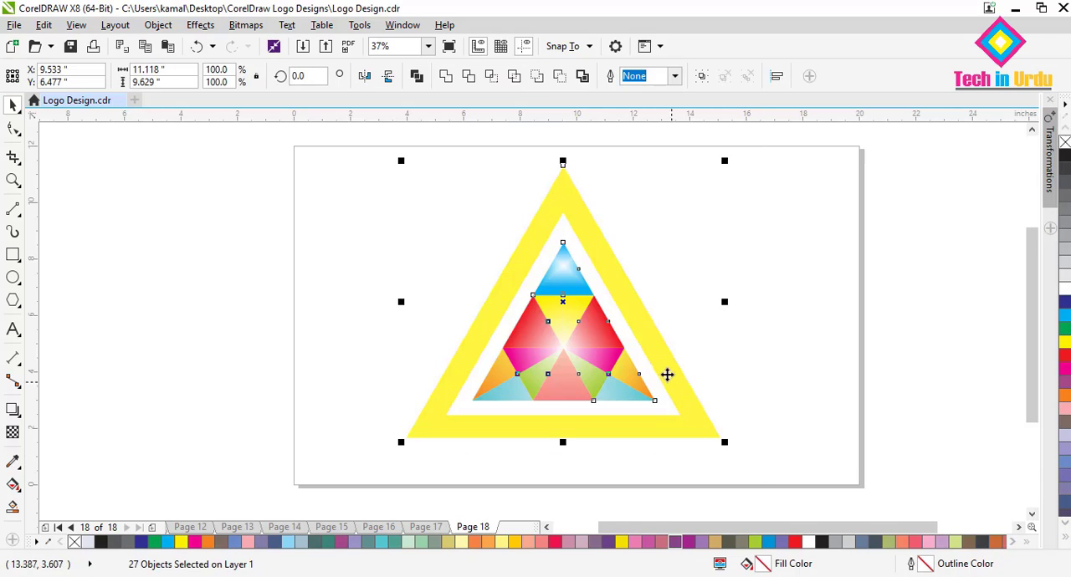
{"action": "right_click", "coordinate": [657, 351]}
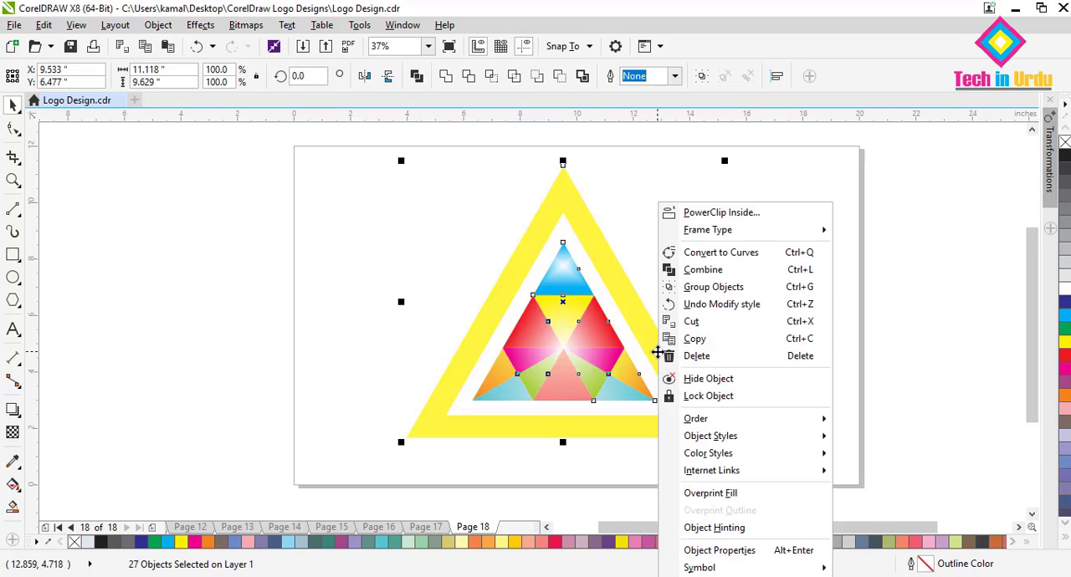
{"action": "left_click", "coordinate": [743, 291]}
{"action": "left_click_drag", "start_coordinate": [722, 440], "coordinate": [684, 400]}
{"action": "left_click_drag", "start_coordinate": [558, 315], "coordinate": [590, 327]}
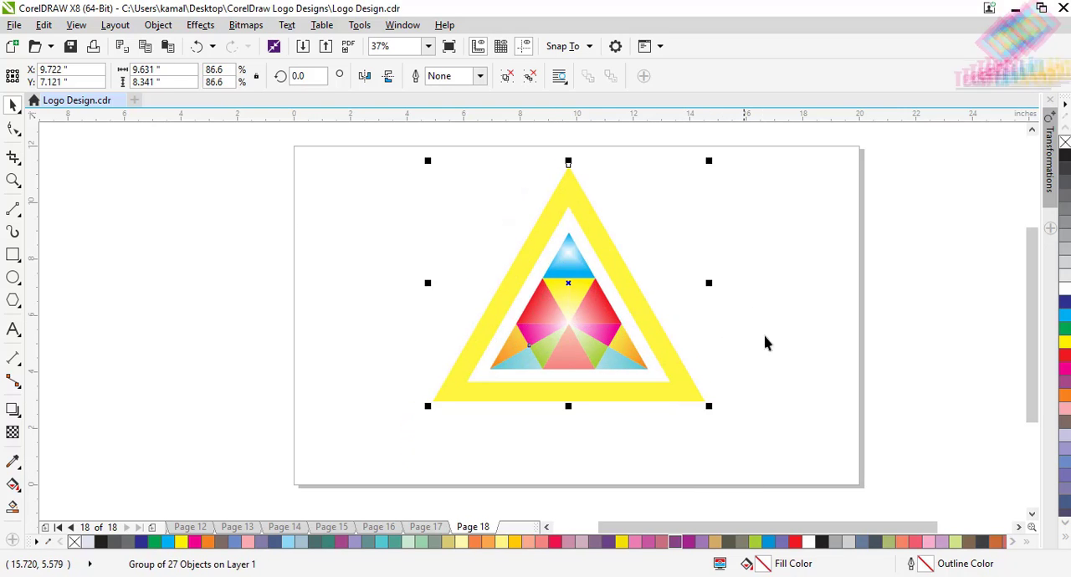